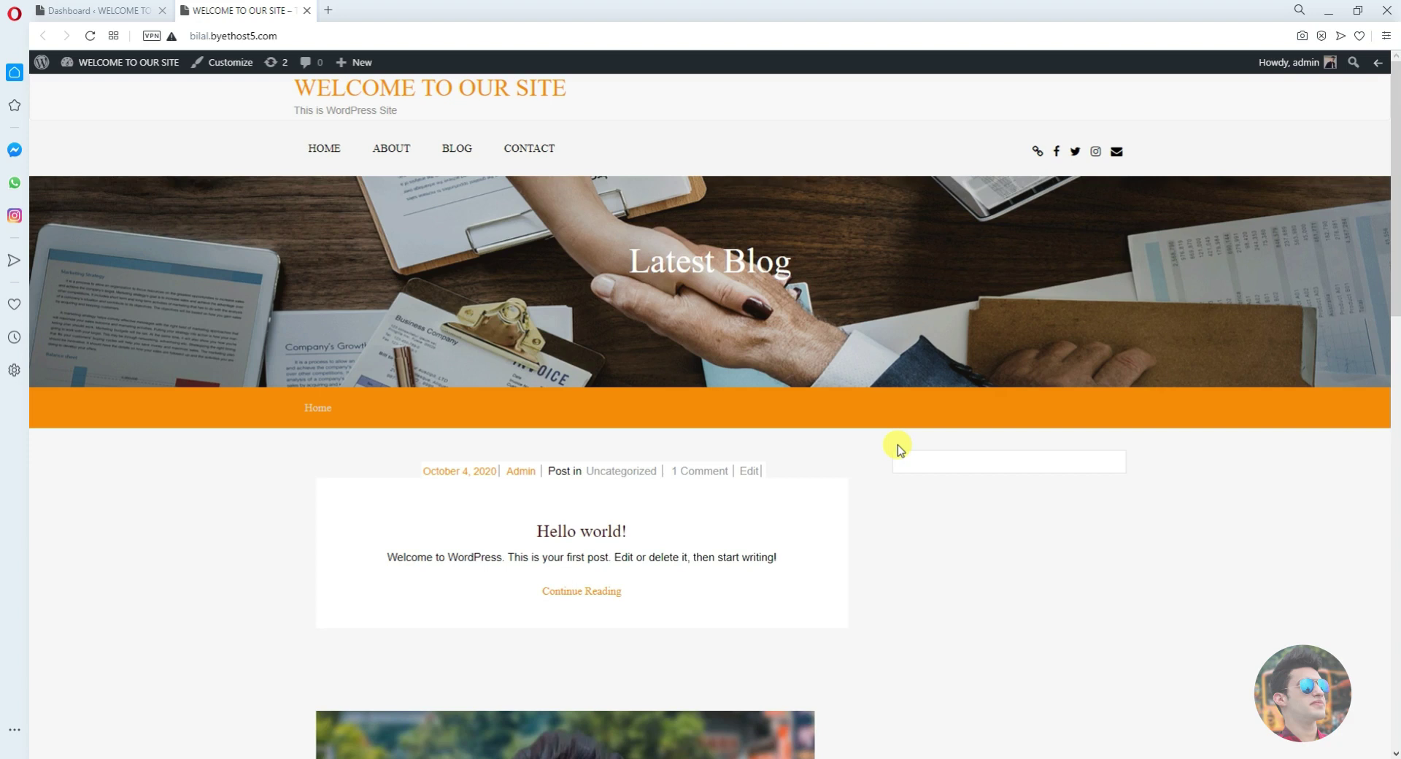
# Look through the live site's home page and posts, and compare it with the WordPress dashboard
pyautogui.scroll(-10, 905, 446)
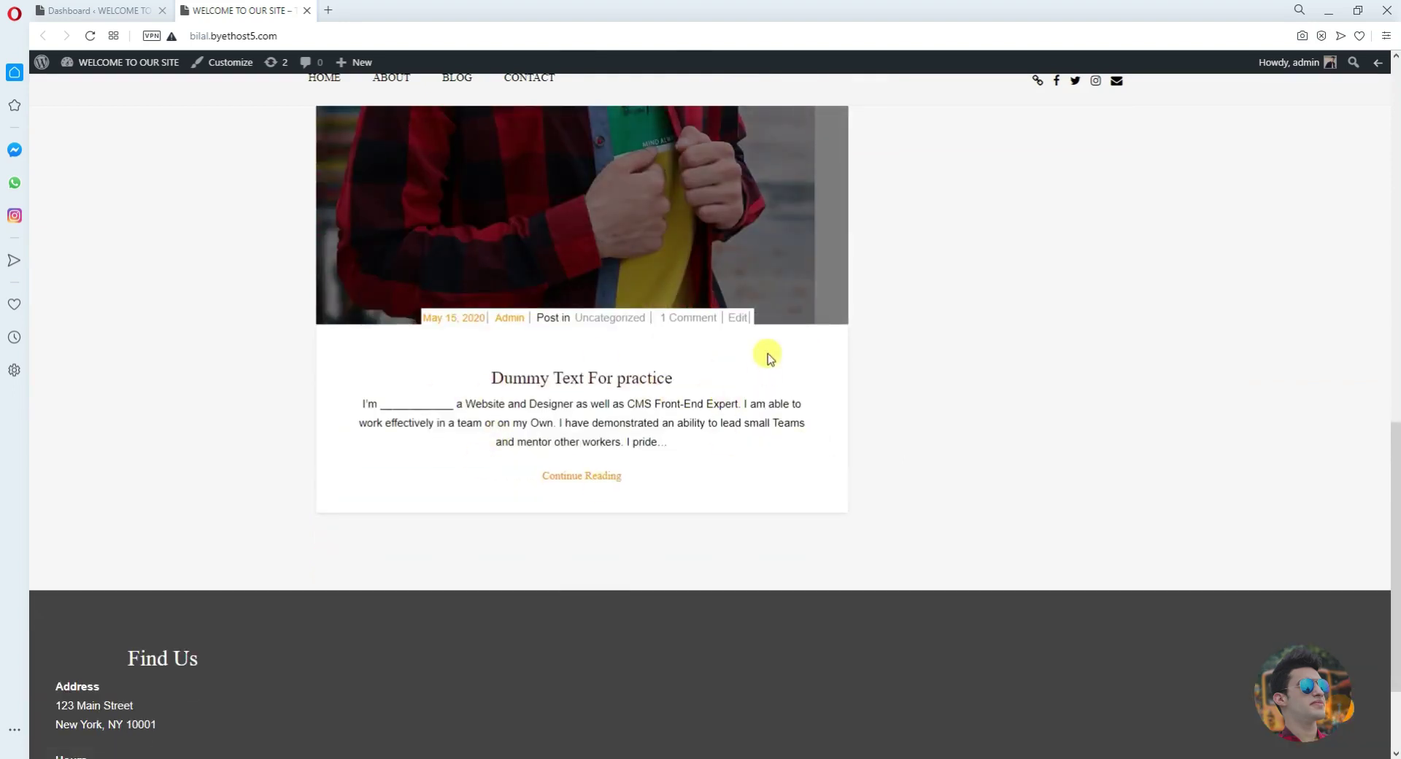
pyautogui.scroll(4, 759, 359)
pyautogui.scroll(10, 738, 365)
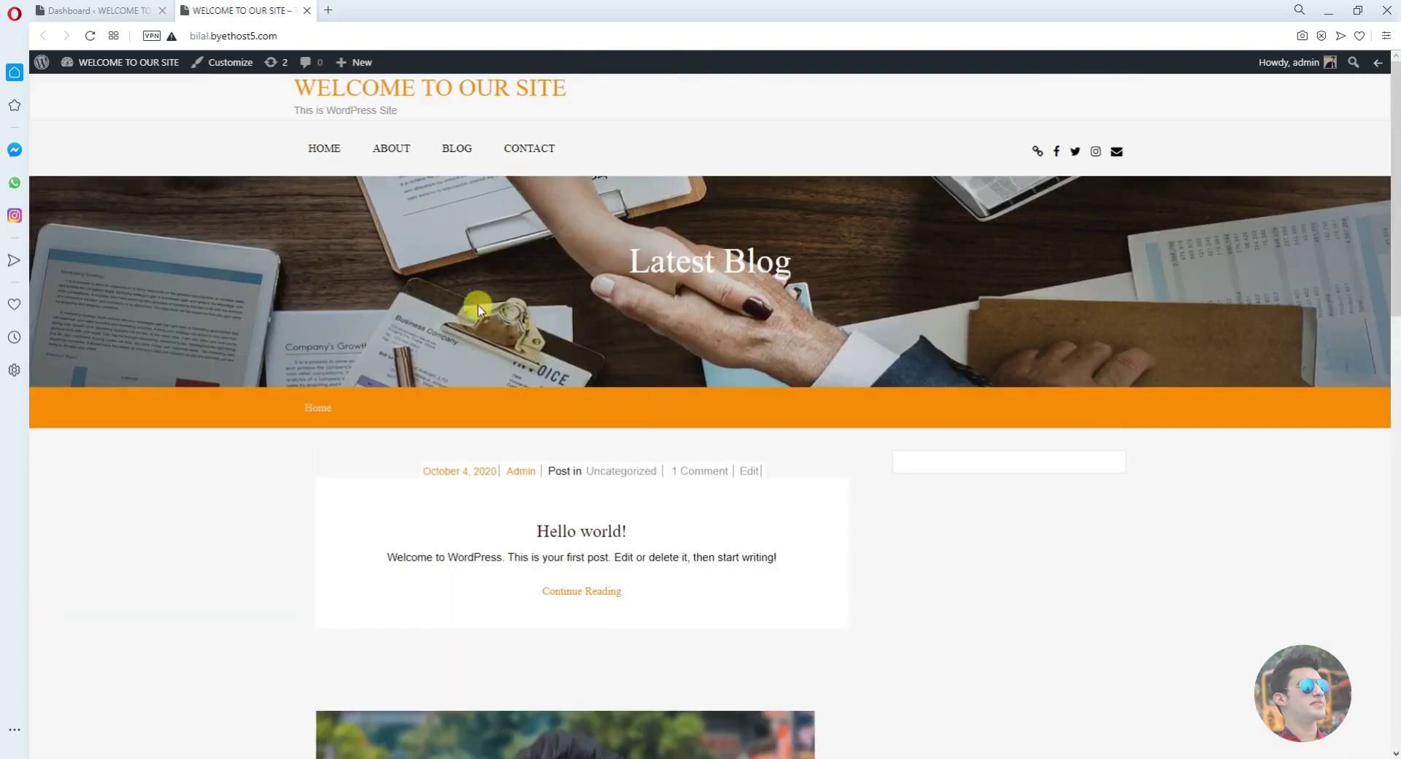
pyautogui.click(101, 8)
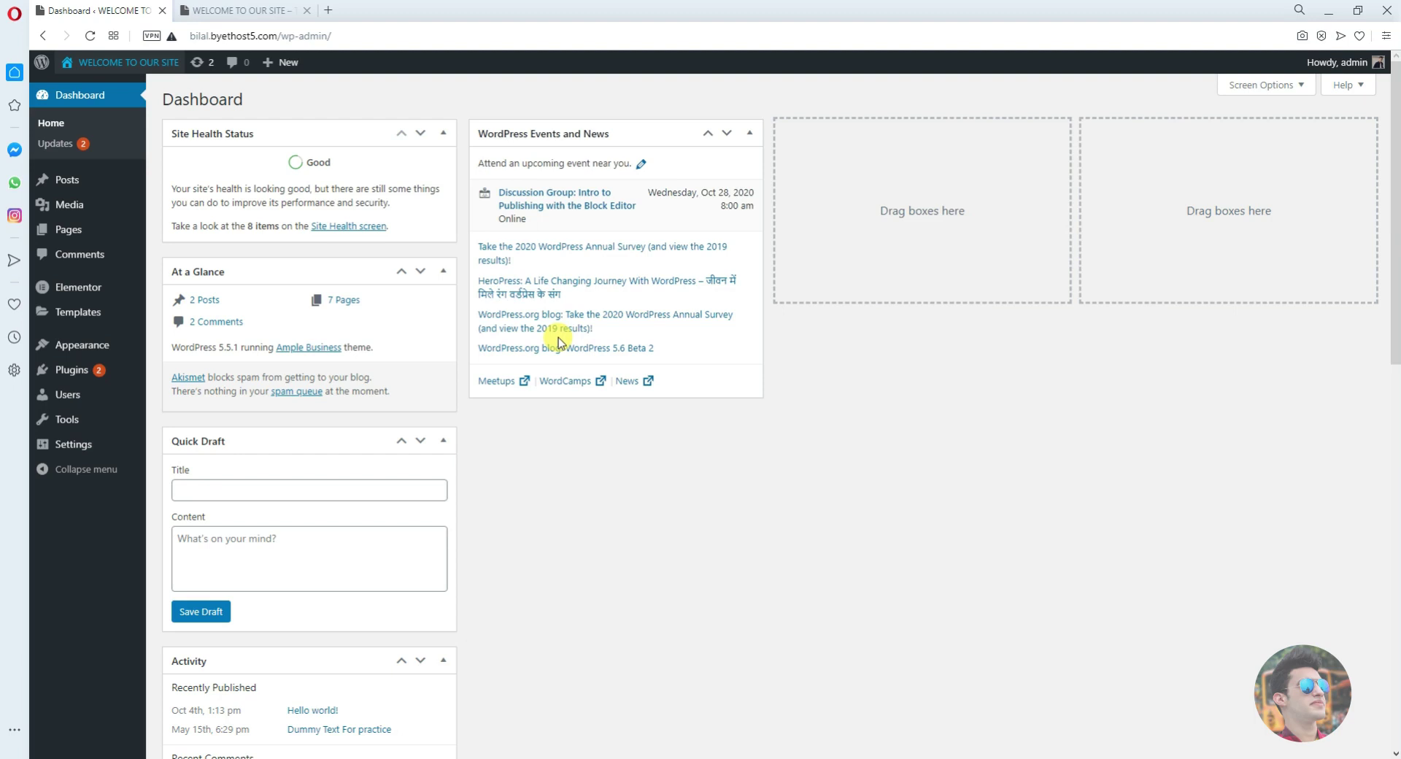
pyautogui.click(241, 10)
pyautogui.scroll(-5, 533, 505)
pyautogui.scroll(5, 533, 505)
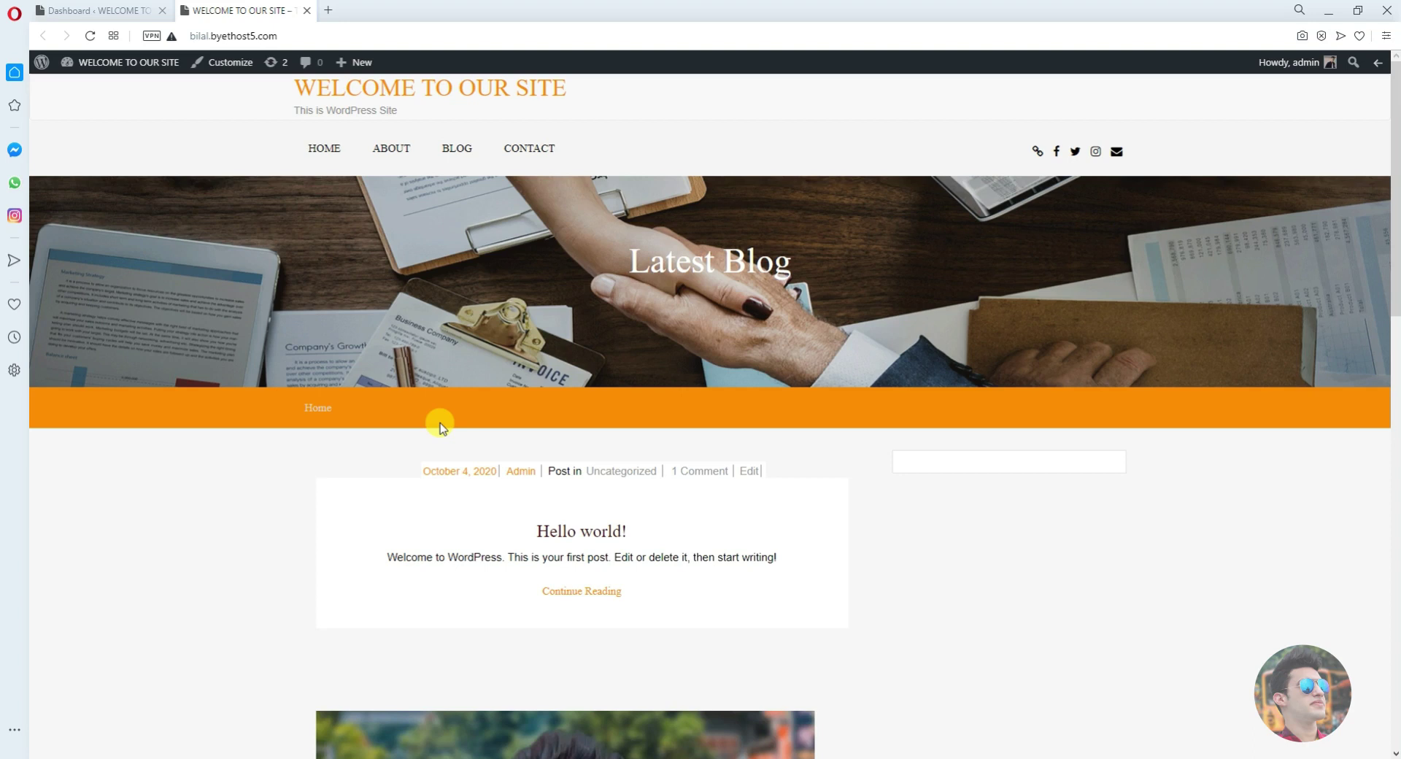
pyautogui.scroll(-8, 440, 426)
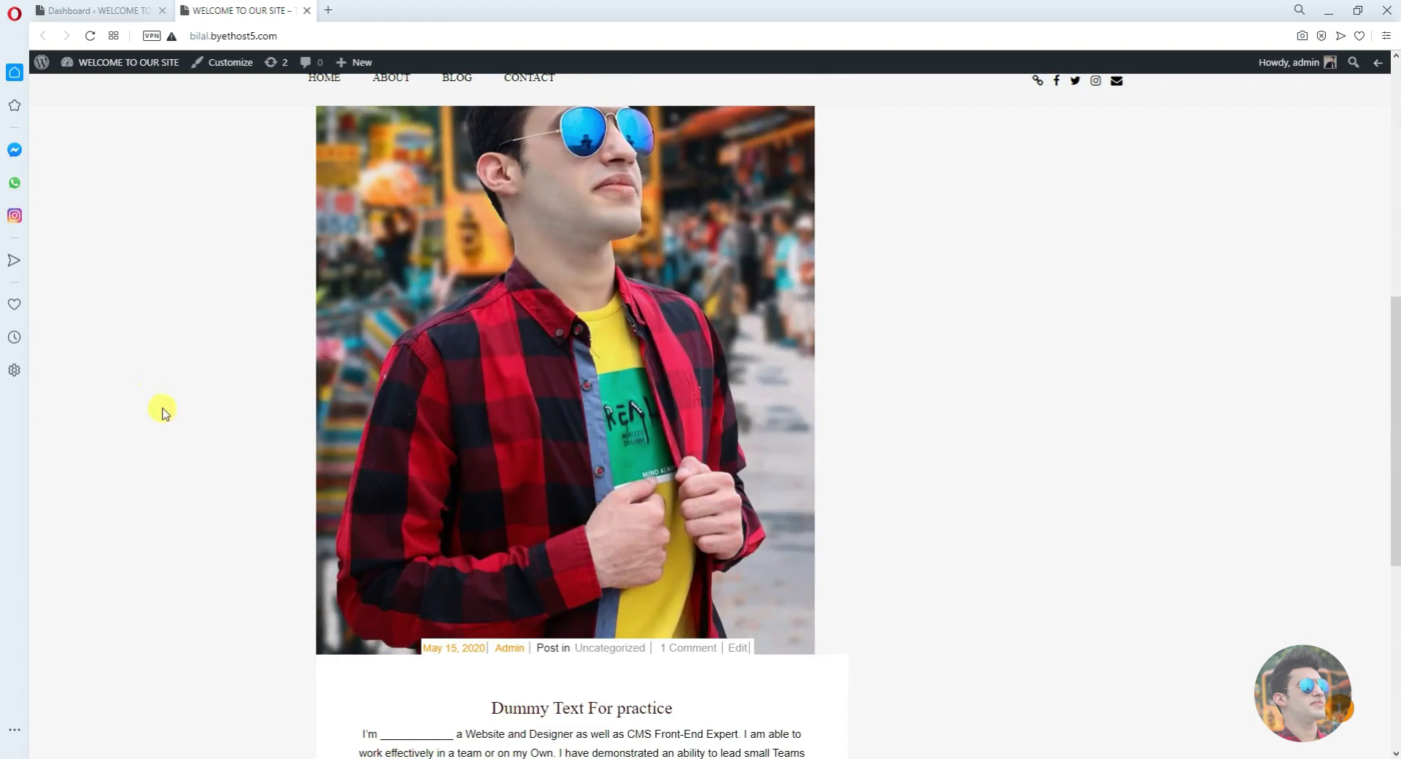
pyautogui.scroll(8, 163, 406)
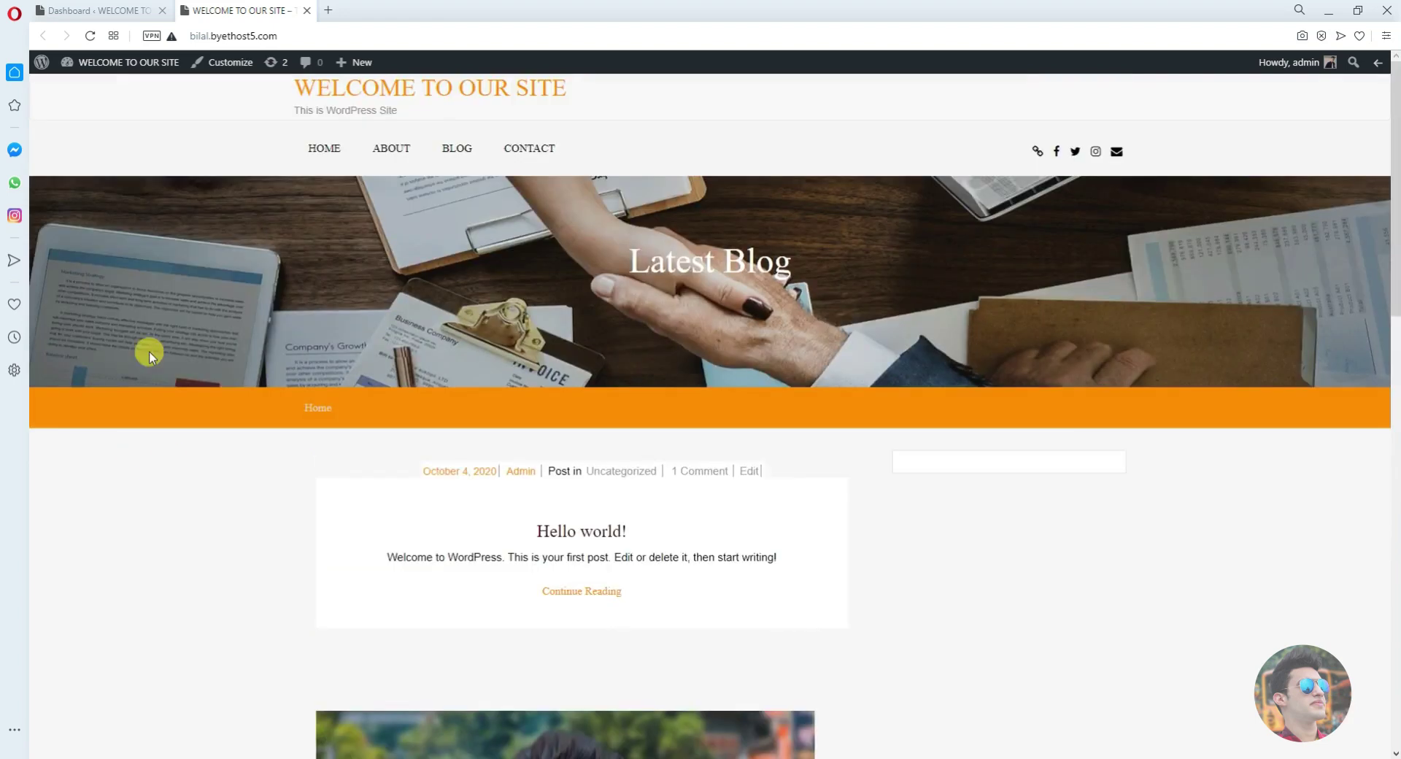
pyautogui.click(117, 10)
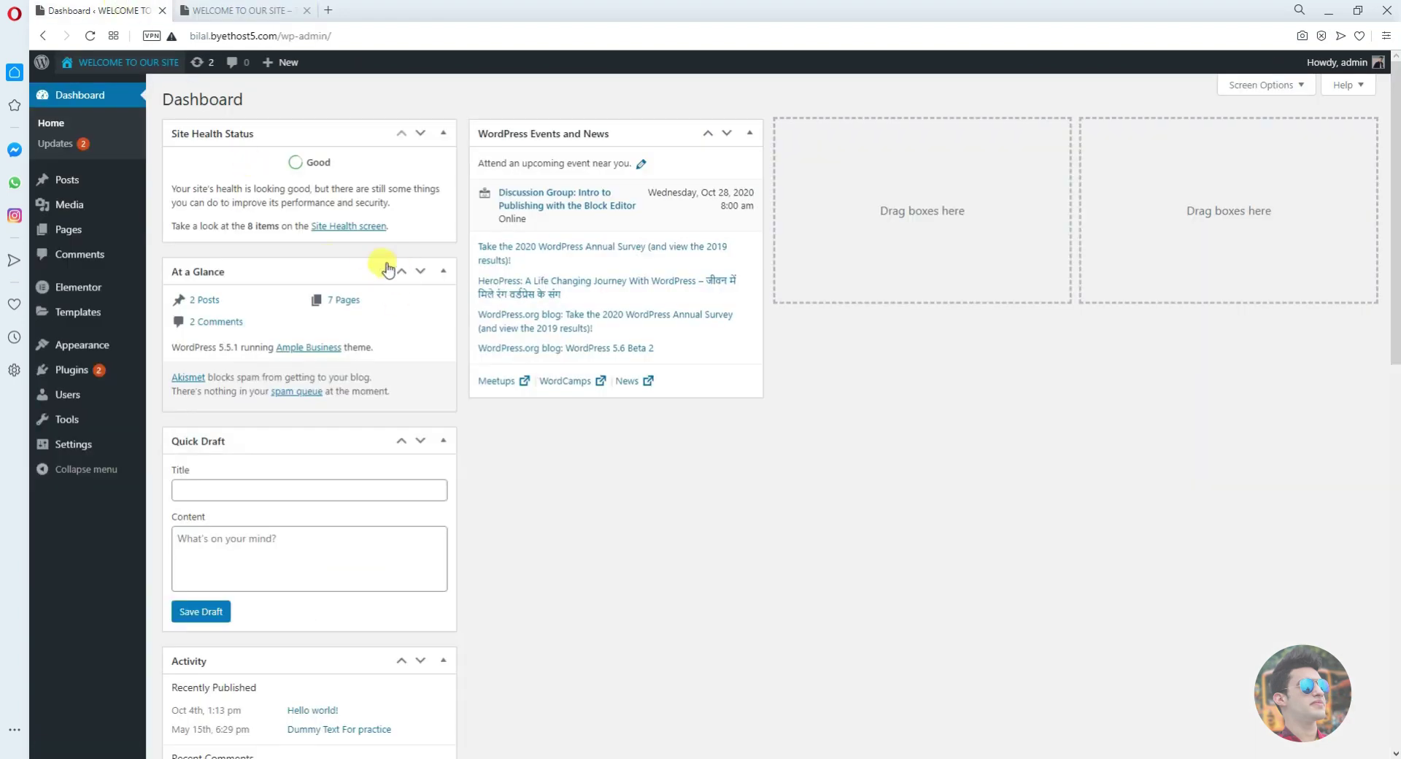
pyautogui.click(239, 12)
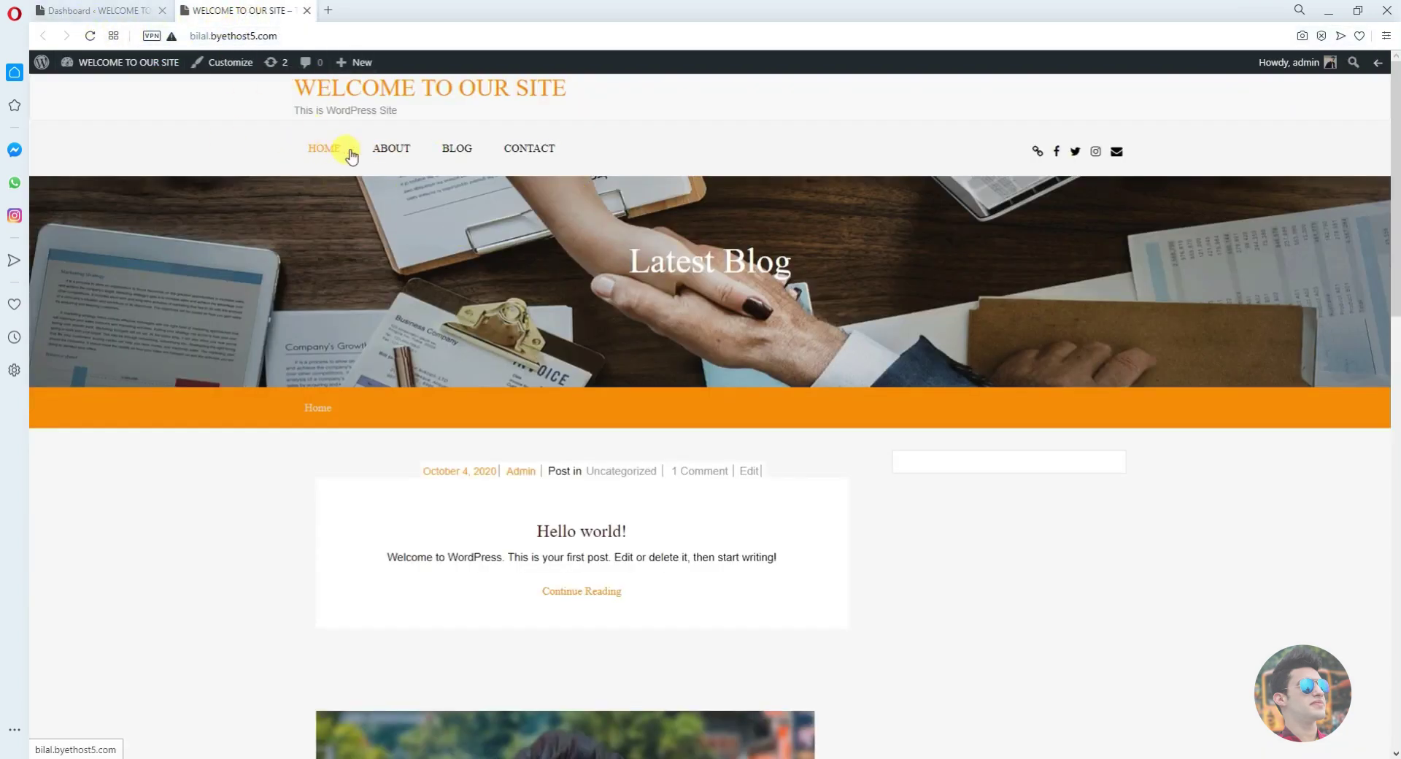
# Create a new page titled "Photo Gallery" in the site's admin area and publish it
pyautogui.click(114, 8)
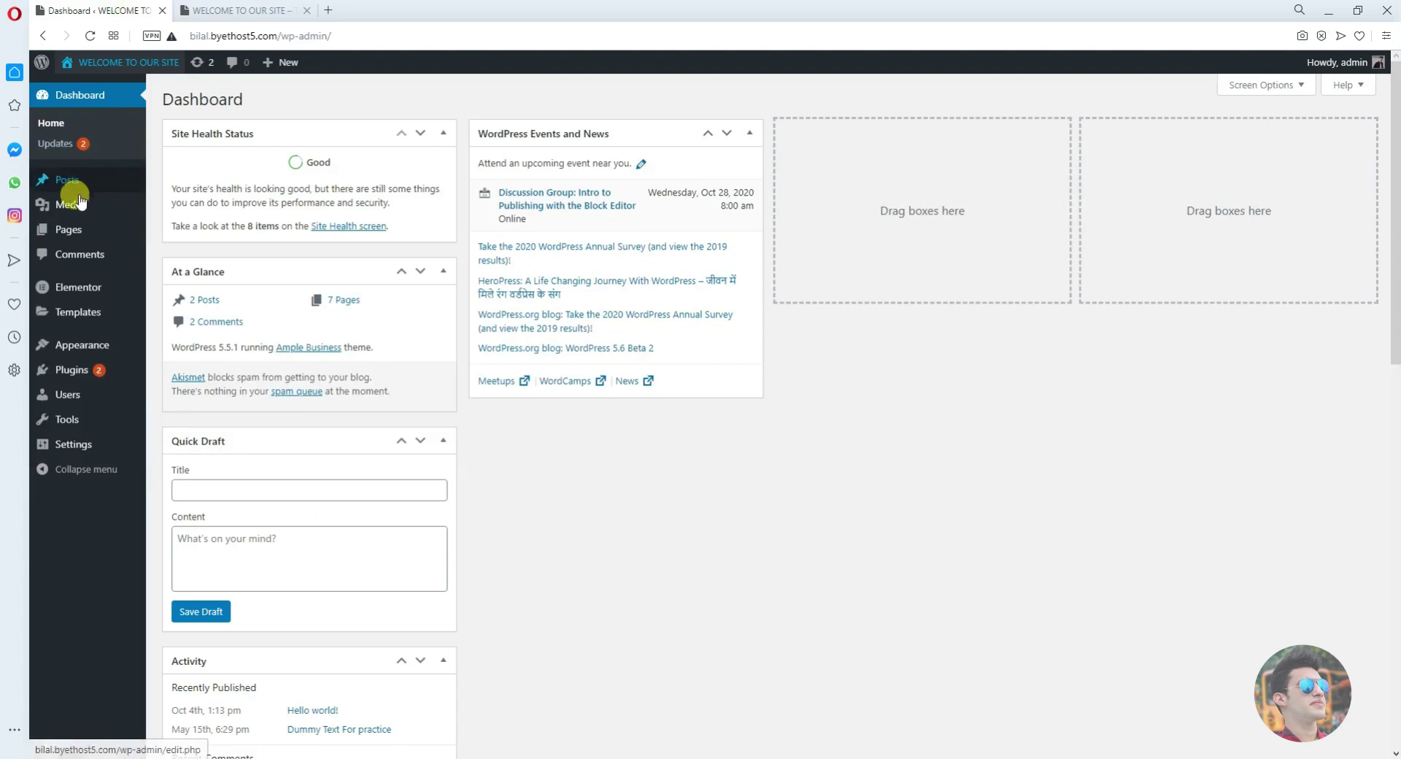
pyautogui.click(180, 234)
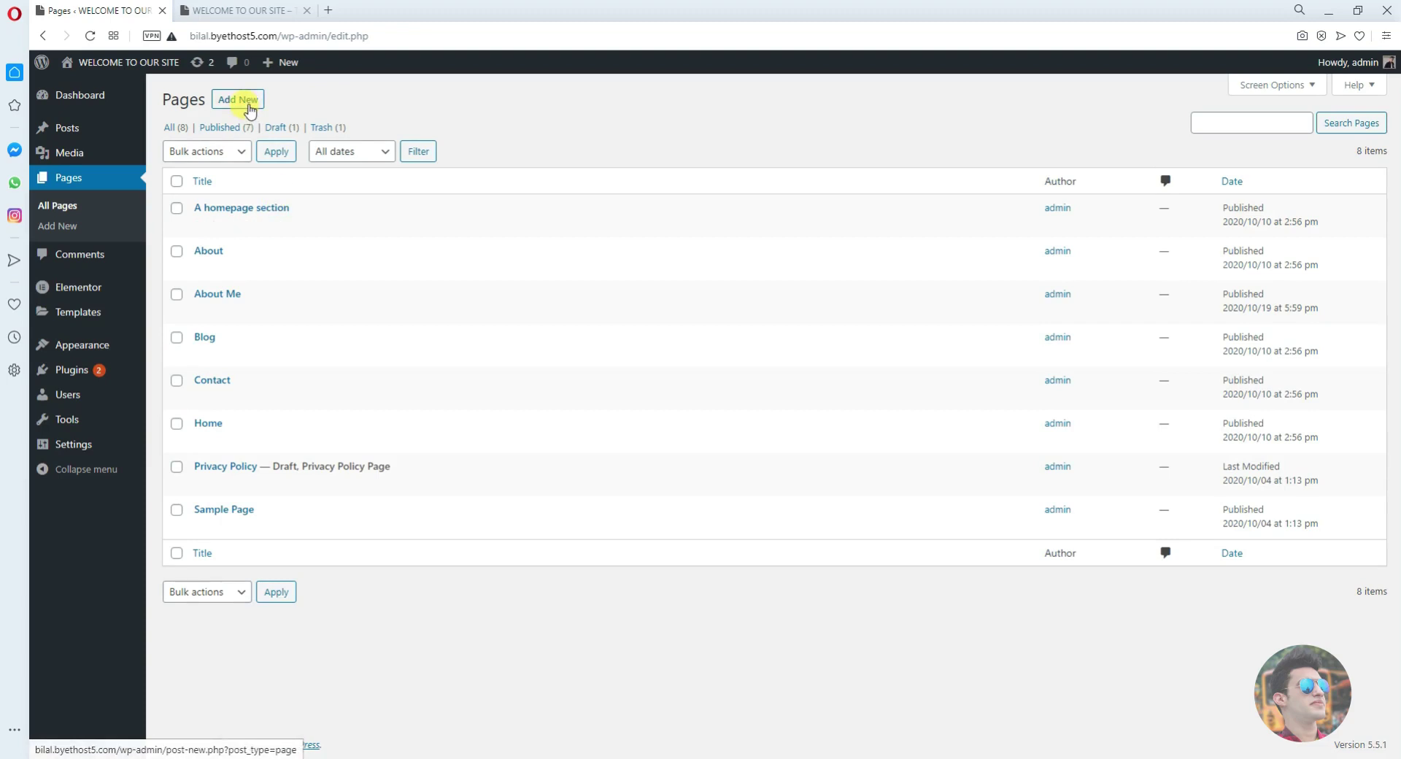
pyautogui.click(249, 108)
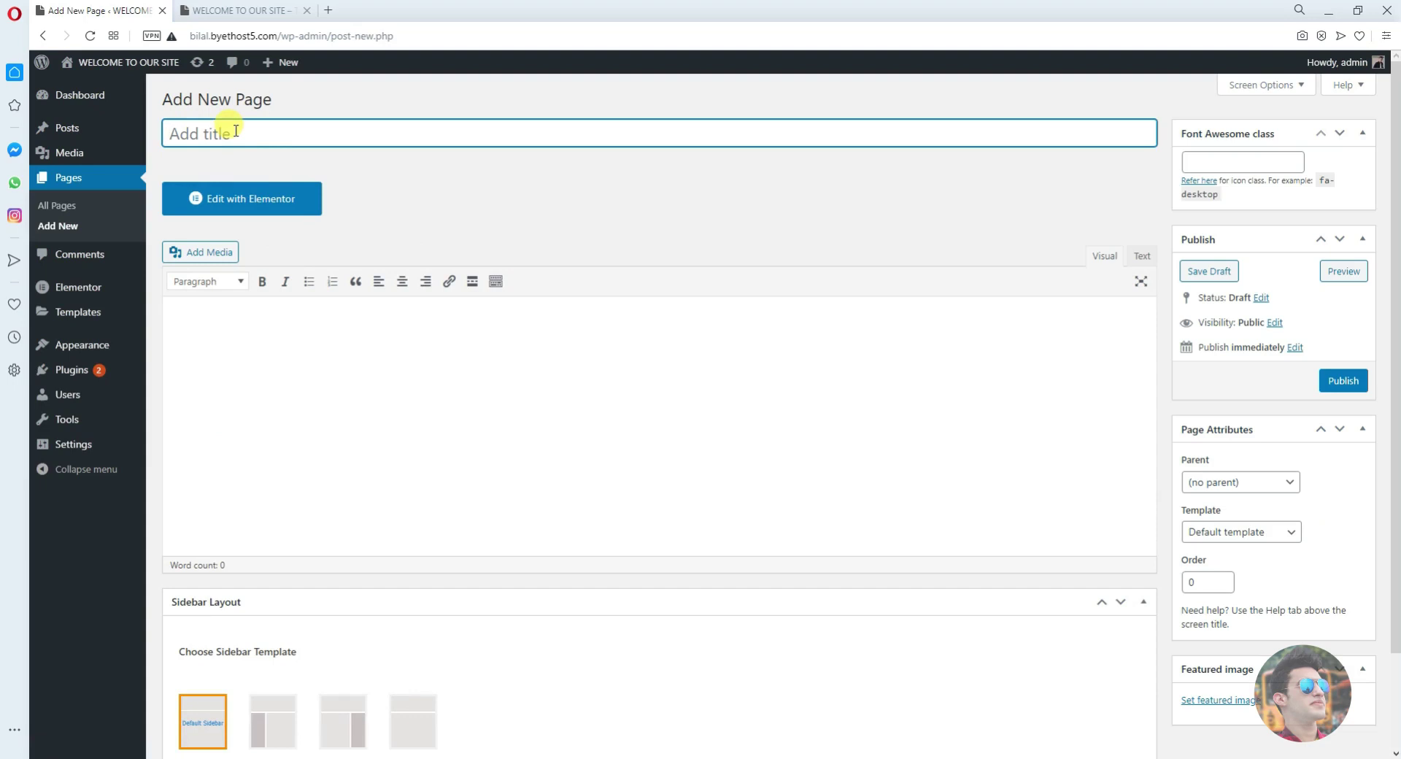
pyautogui.write('Photo Gallery')
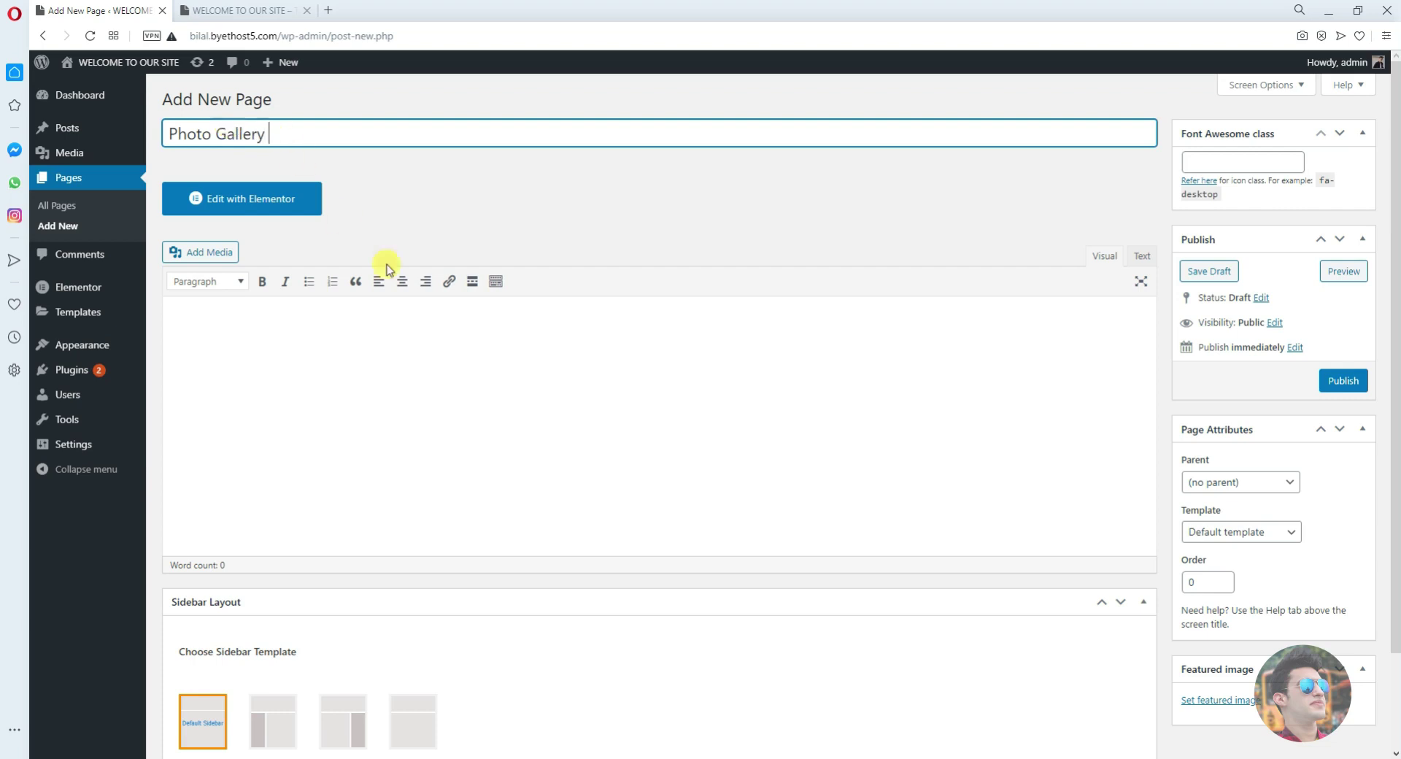
pyautogui.click(1344, 383)
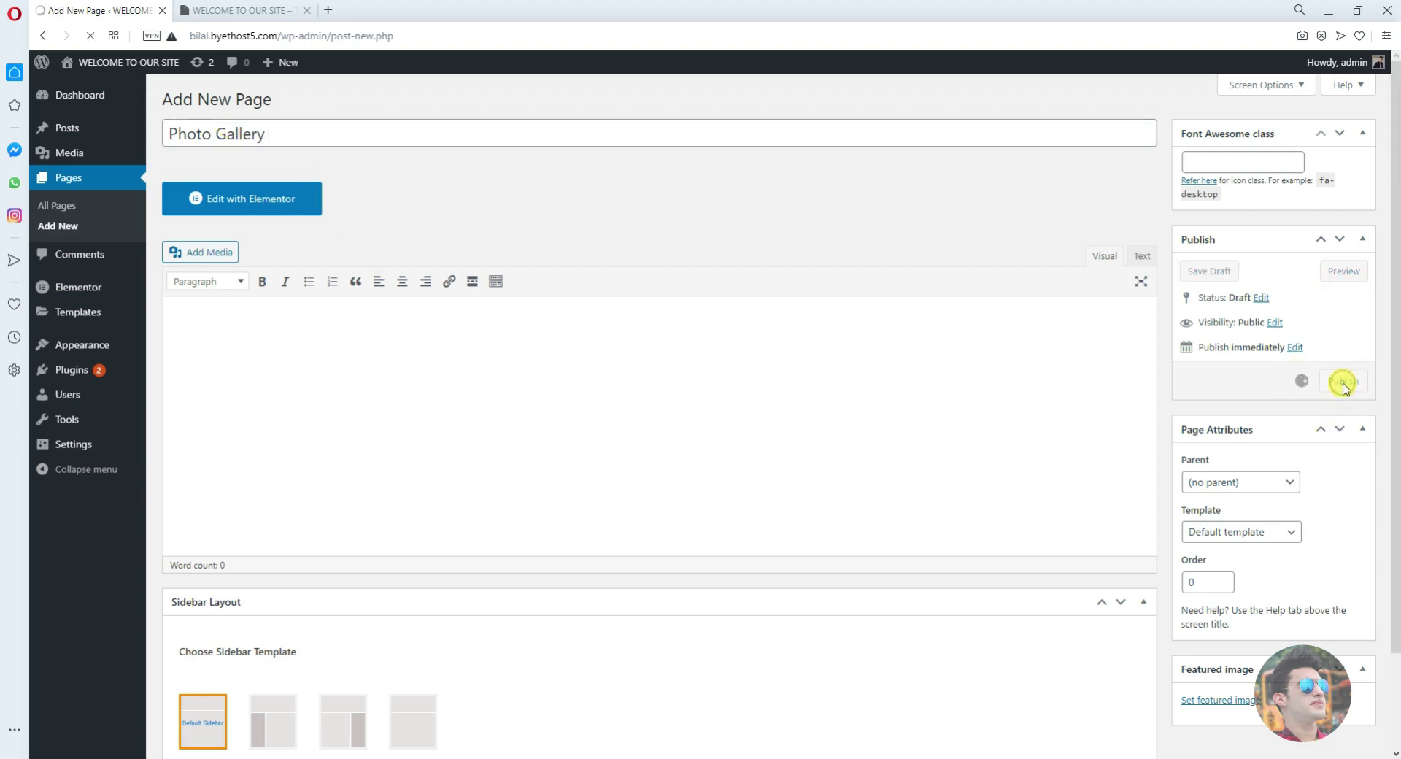
# Update the Photo Gallery page and reload the live site to check its navigation for the page
pyautogui.click(248, 10)
pyautogui.click(88, 36)
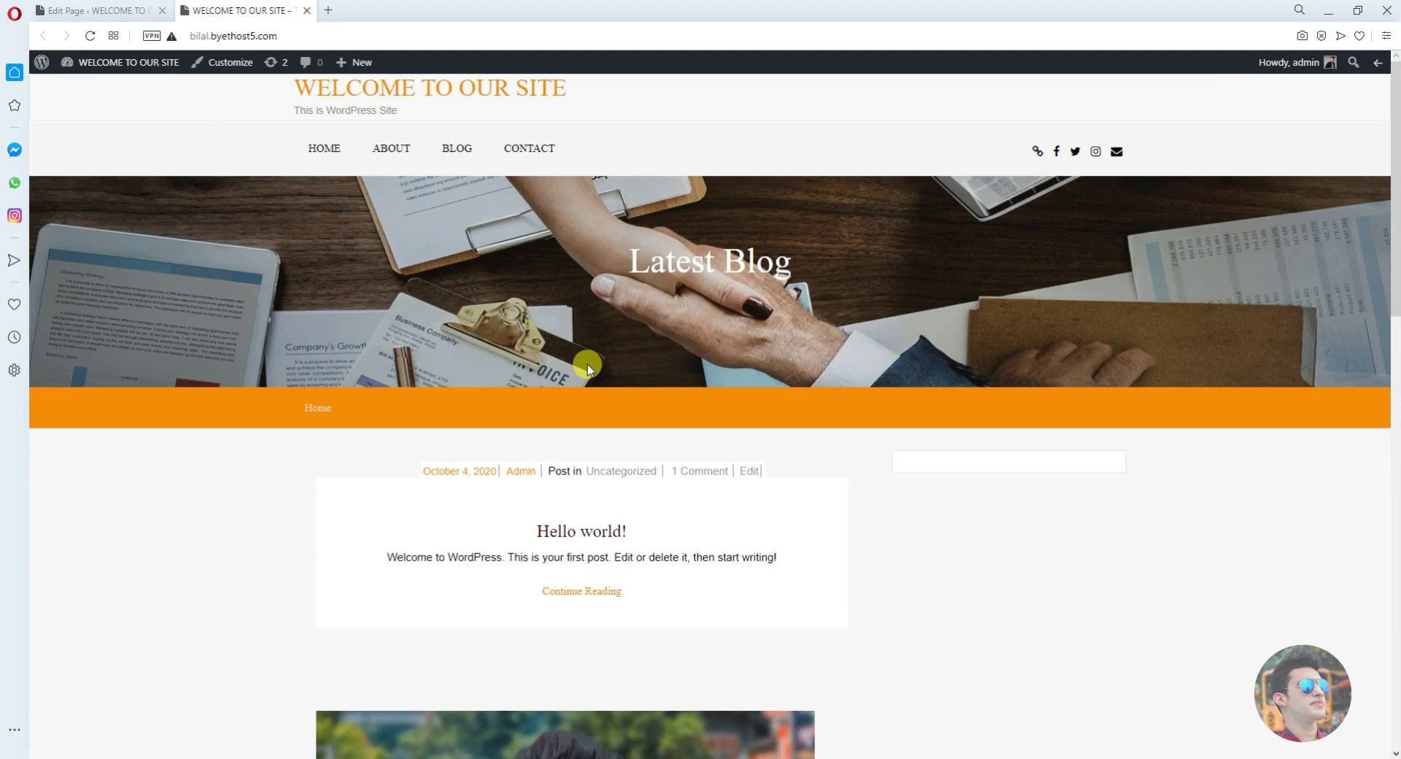
pyautogui.click(73, 10)
pyautogui.click(1343, 424)
pyautogui.click(270, 11)
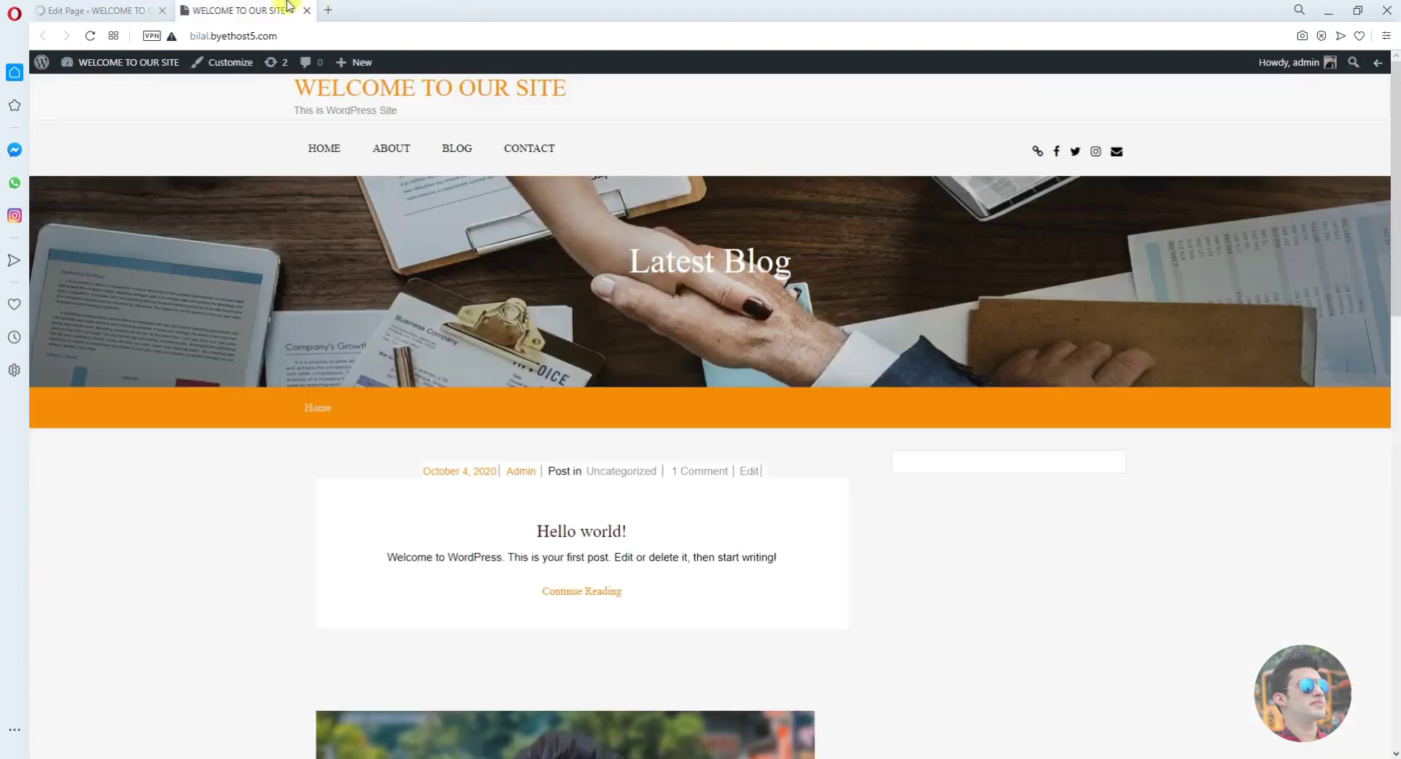
pyautogui.click(88, 35)
# Open the navigation menu management page in the site's appearance settings
pyautogui.click(89, 10)
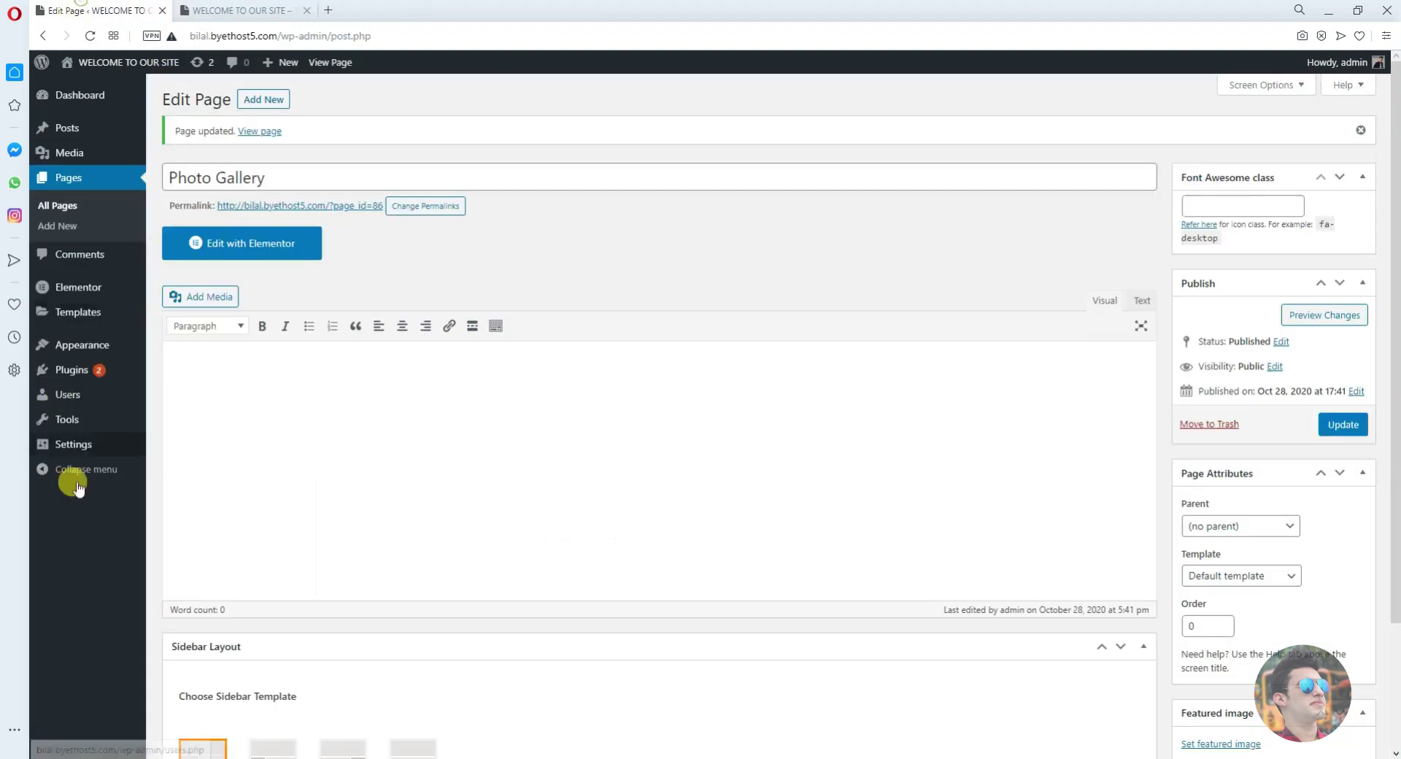
pyautogui.moveTo(73, 344)
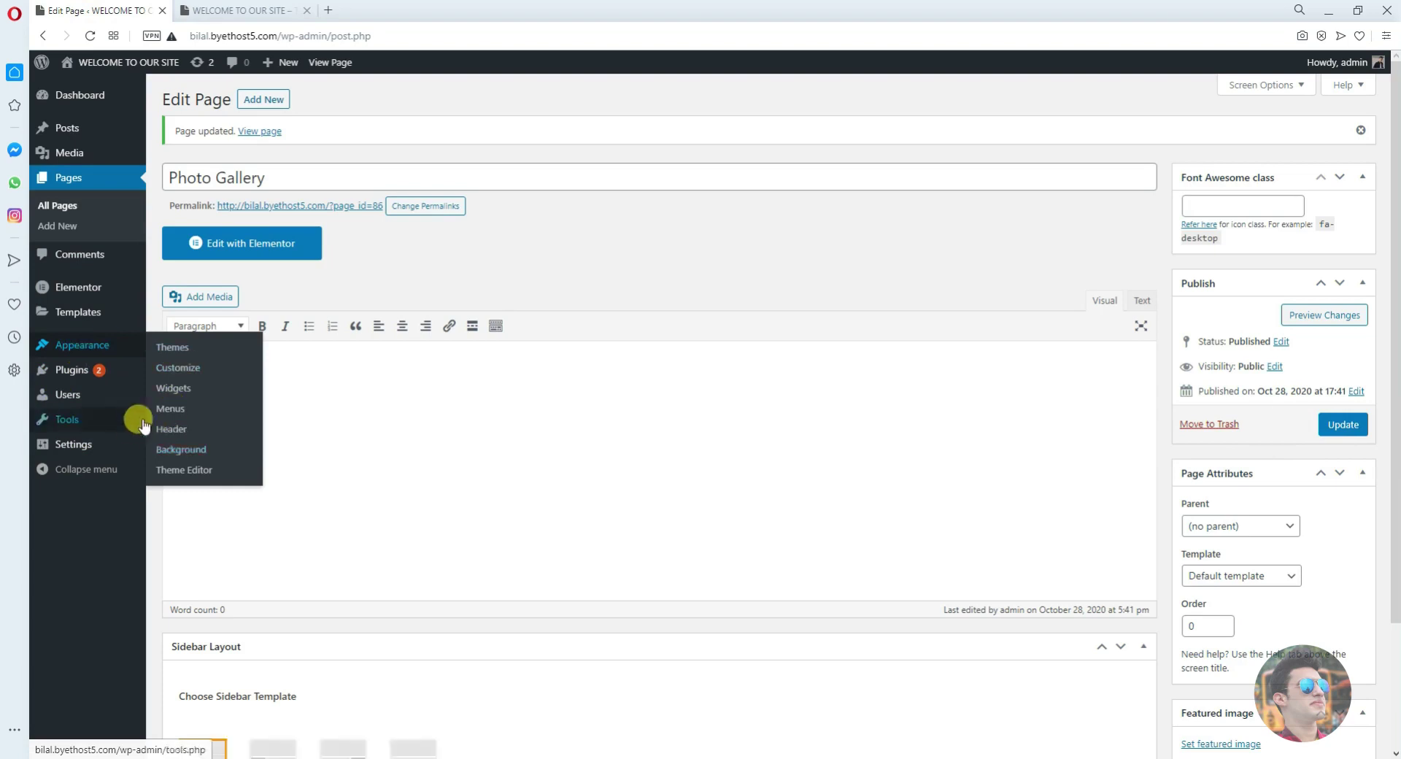
pyautogui.click(174, 411)
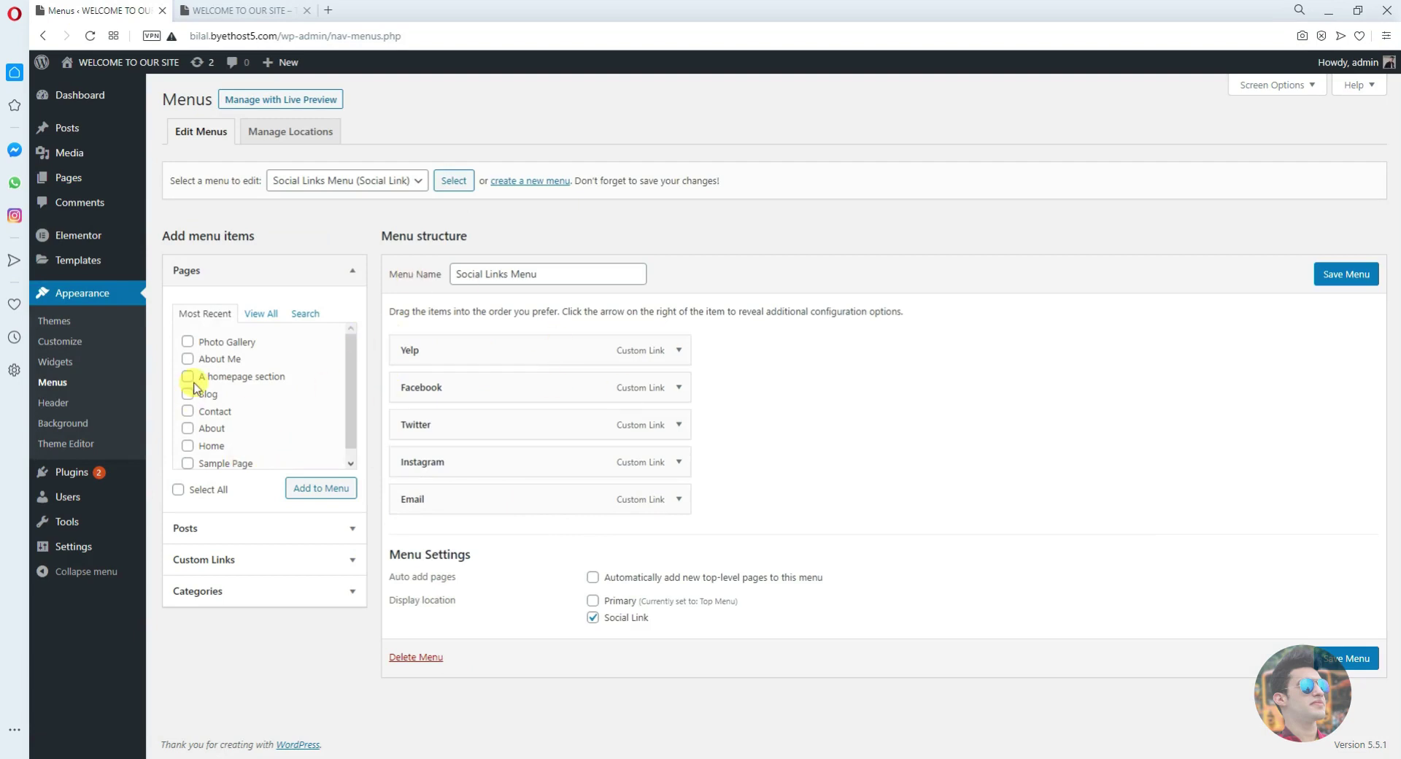
pyautogui.click(591, 617)
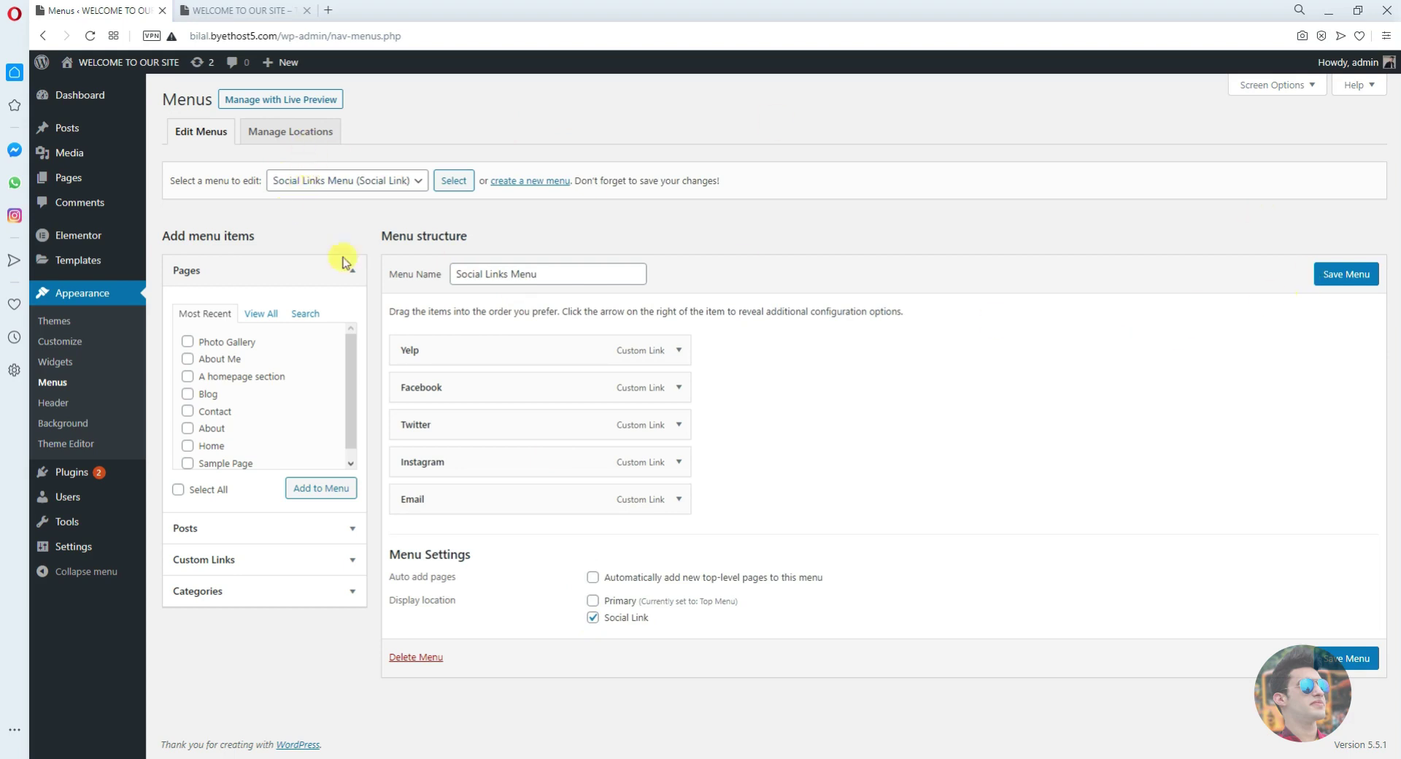
# Create a new navigation menu named "manu1"
pyautogui.click(535, 180)
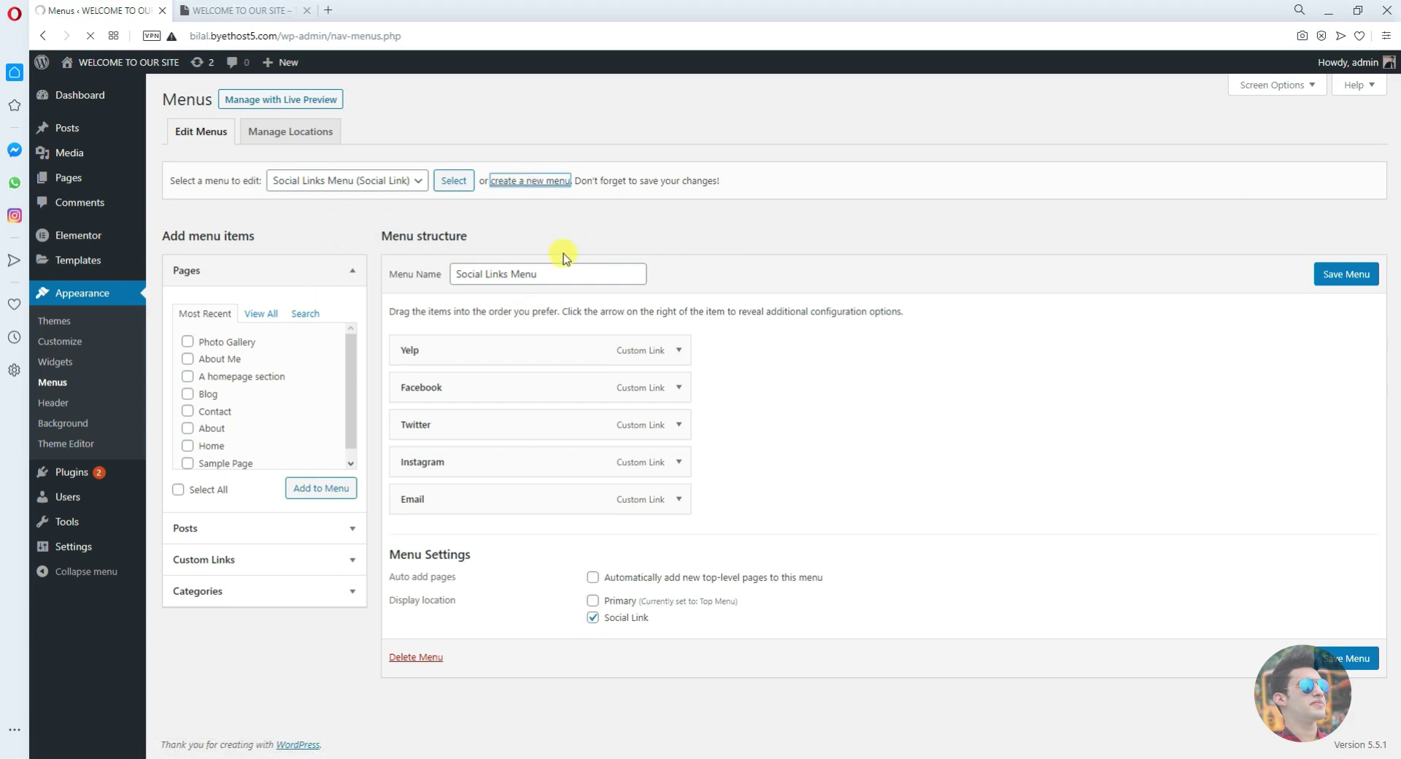
pyautogui.click(544, 278)
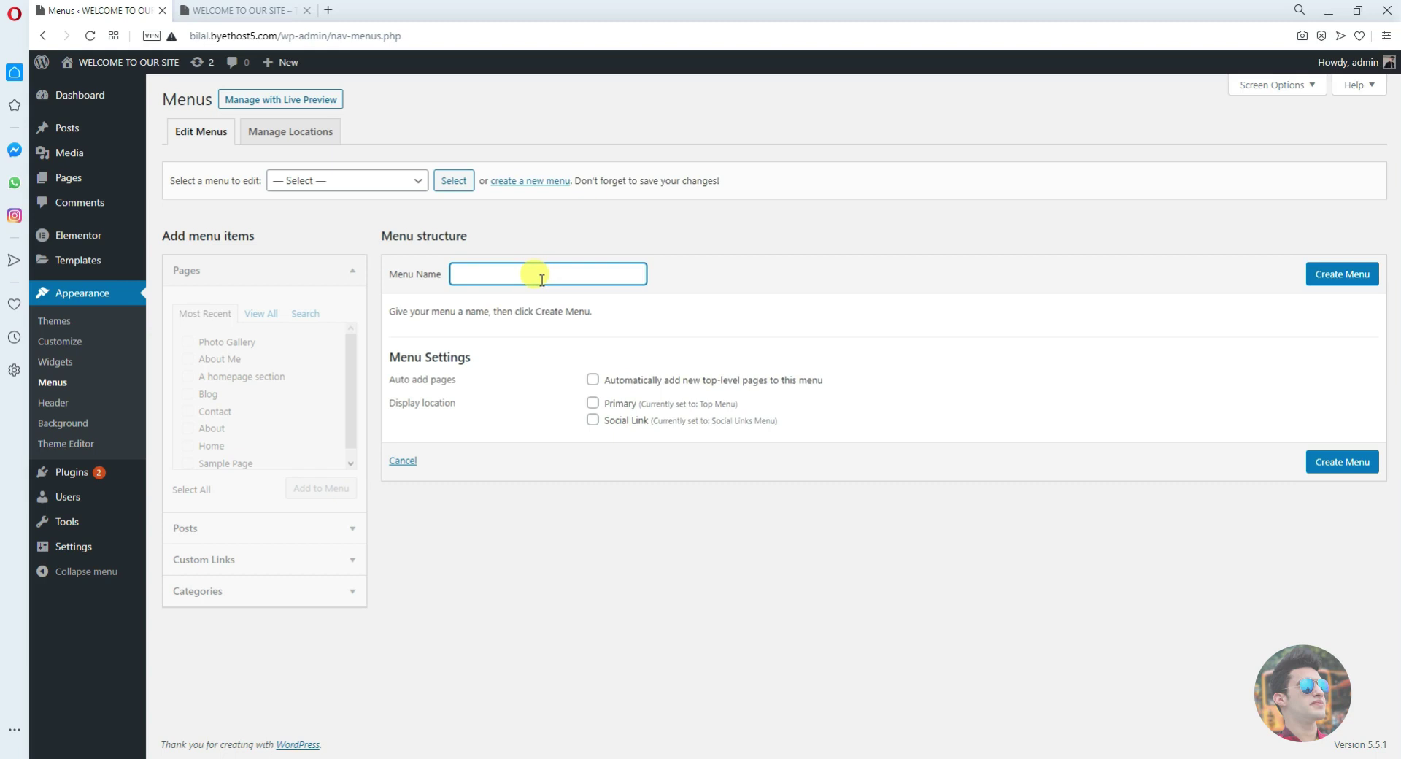
pyautogui.write('menu')
pyautogui.press('BackSpace')
pyautogui.press('BackSpace')
pyautogui.press('BackSpace')
pyautogui.write('anu v')
pyautogui.write('1')
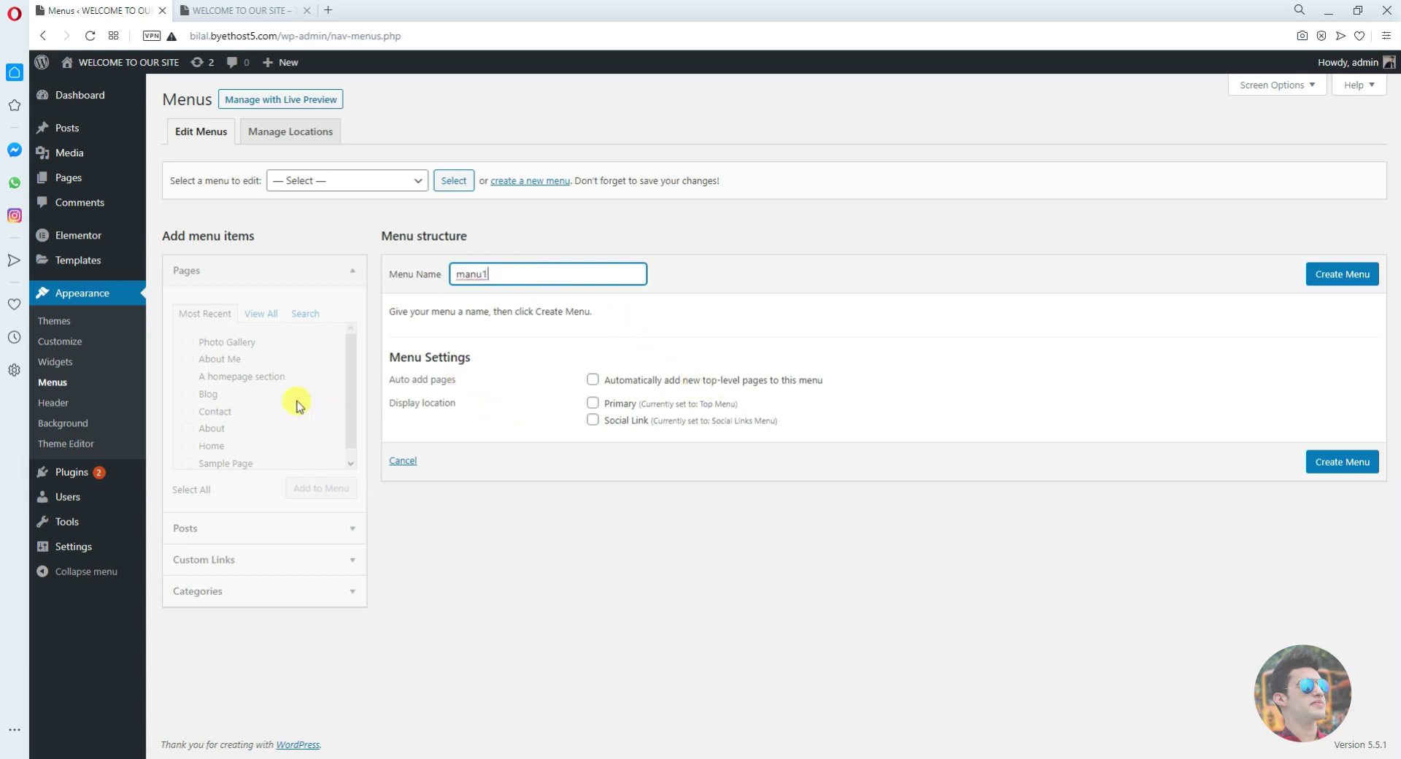
pyautogui.click(1345, 283)
pyautogui.click(1347, 281)
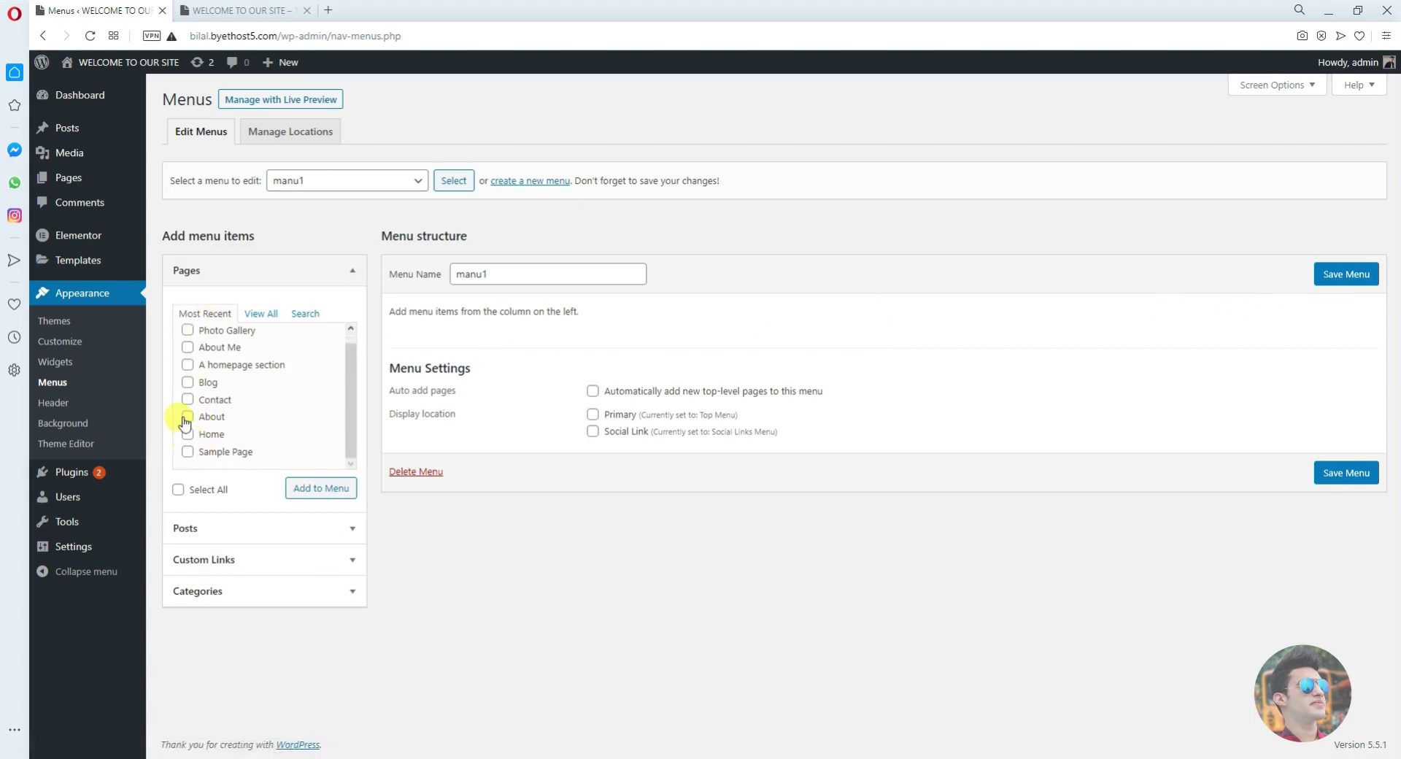
# Add the Photo Gallery, About Me, Contact and Home pages to the manu1 menu
pyautogui.click(188, 340)
pyautogui.click(187, 358)
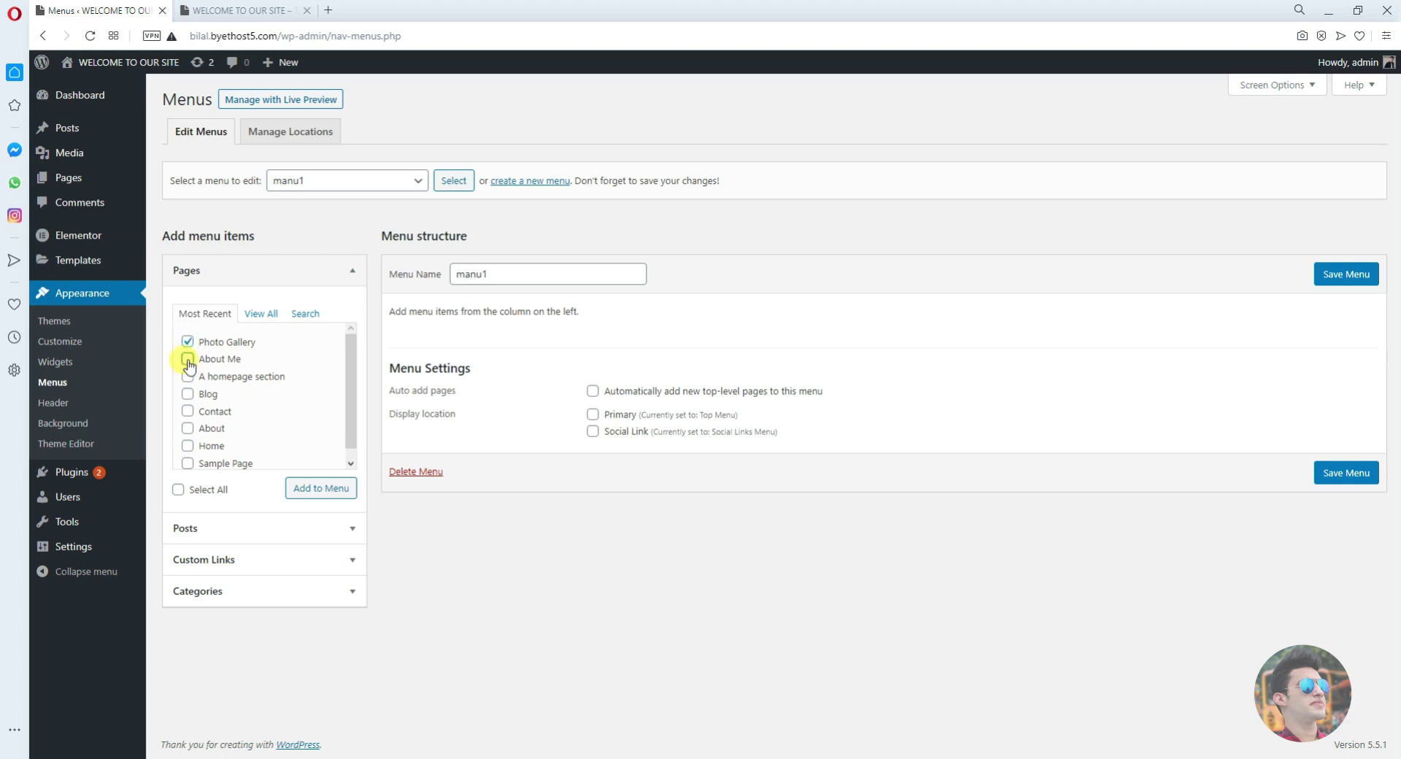
pyautogui.click(187, 412)
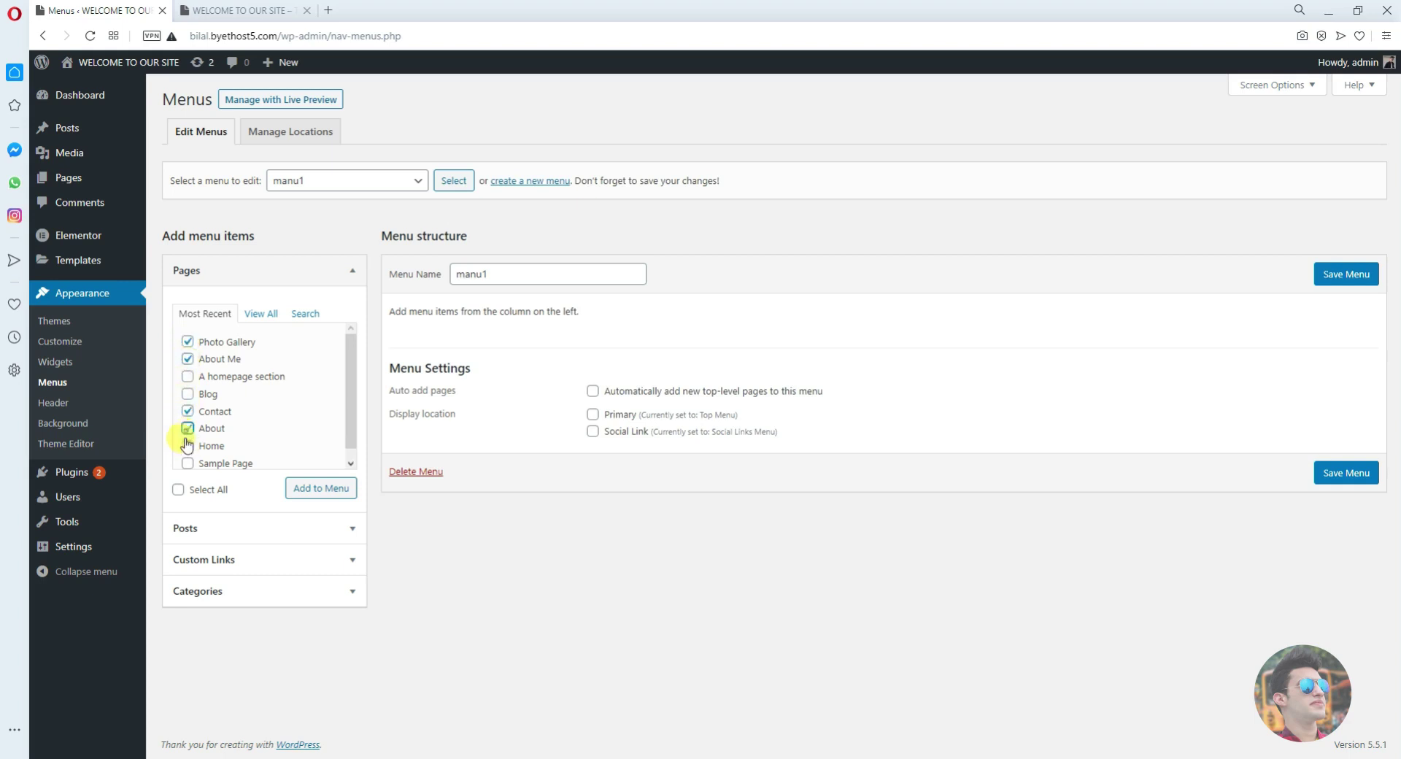
pyautogui.click(188, 445)
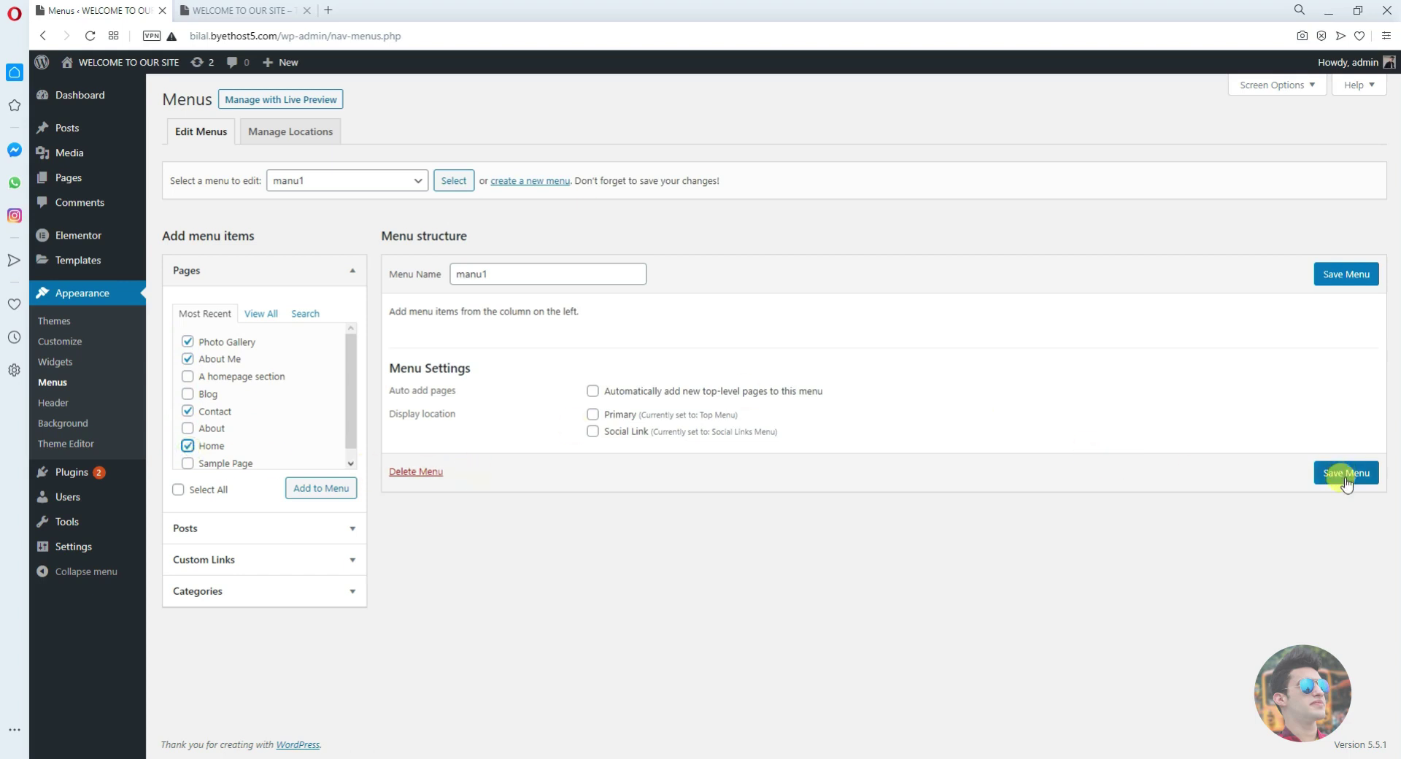
pyautogui.click(314, 493)
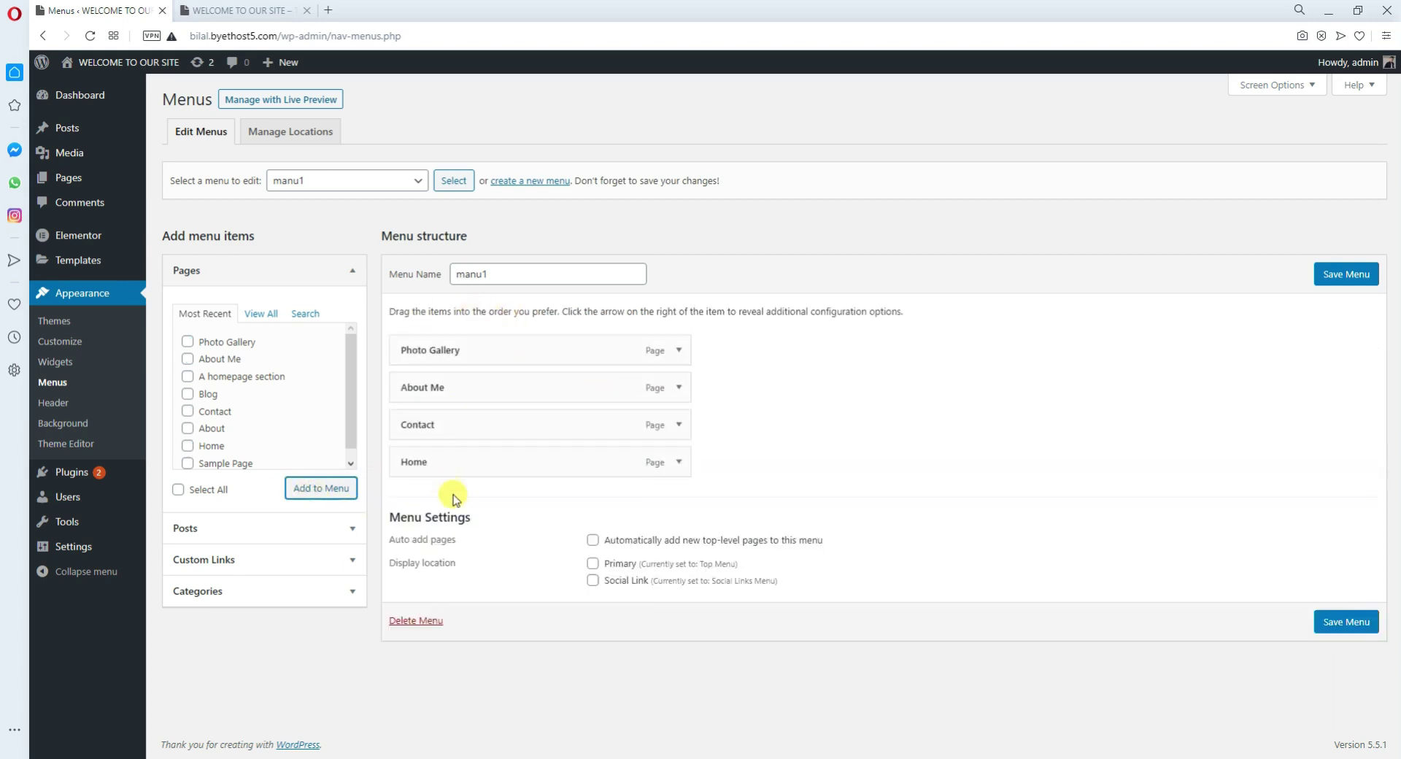
# Reorder the manu1 items to Home, About Me, Photo Gallery, Contact and save the menu
pyautogui.moveTo(456, 471); pyautogui.dragTo(463, 352)
pyautogui.moveTo(447, 429); pyautogui.dragTo(447, 379)
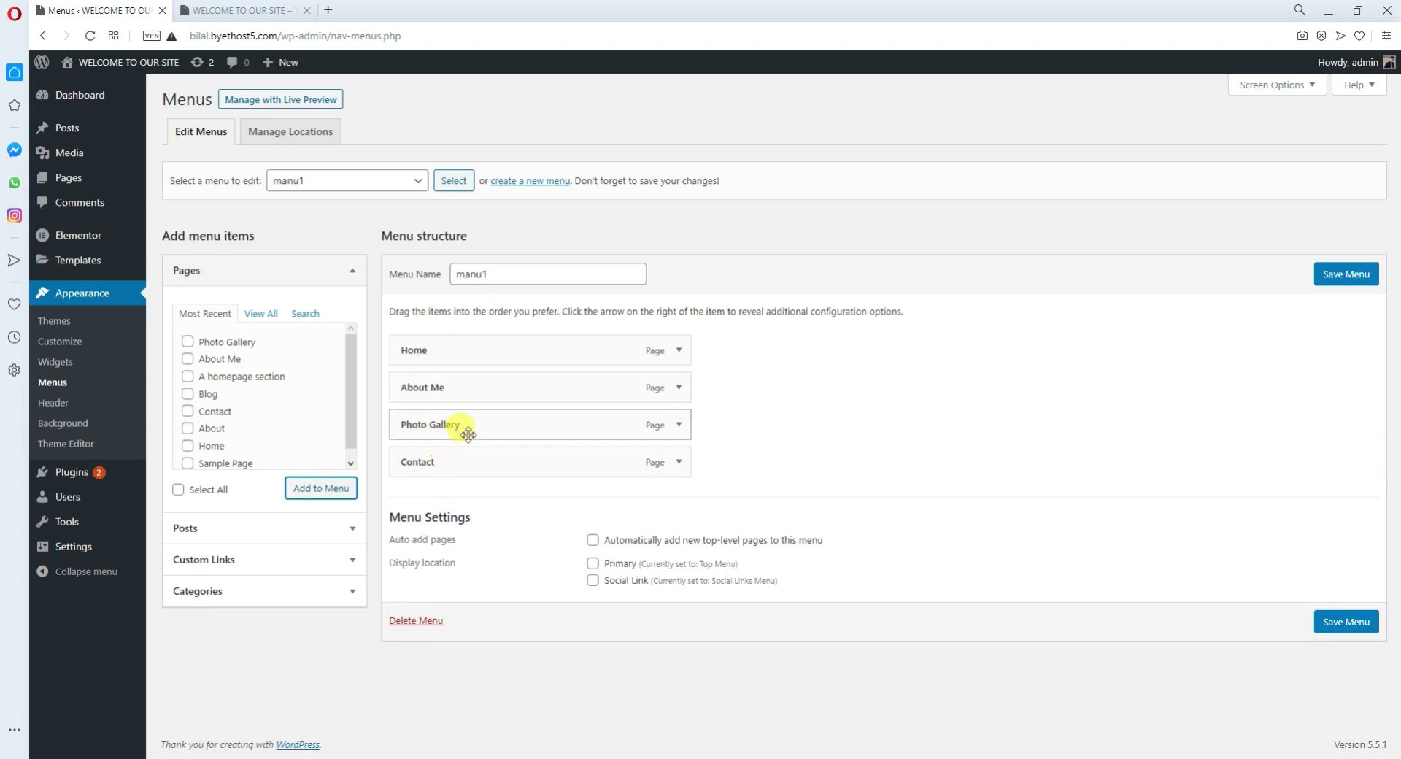
pyautogui.click(1335, 287)
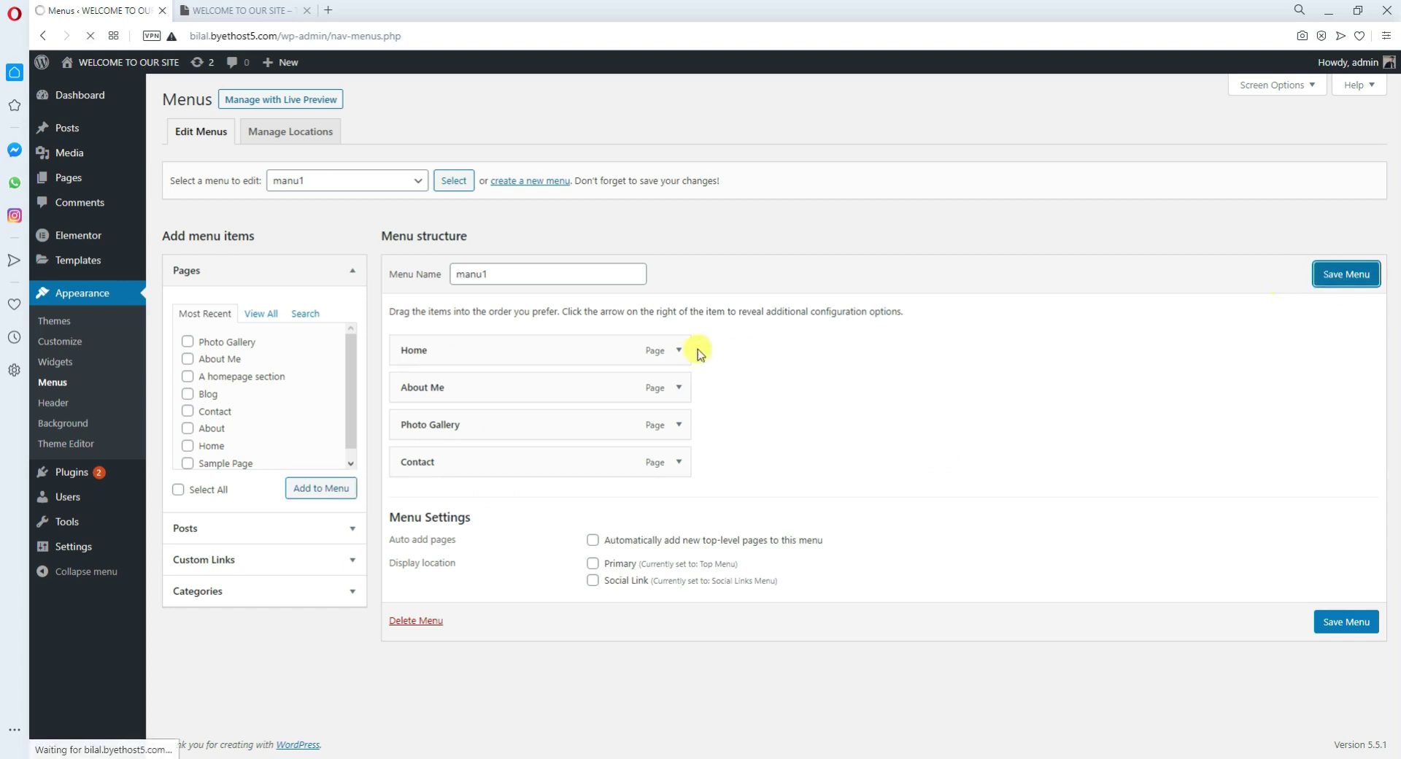
# Reload the live site to check its header navigation, then return to the menu settings
pyautogui.click(244, 10)
pyautogui.click(90, 35)
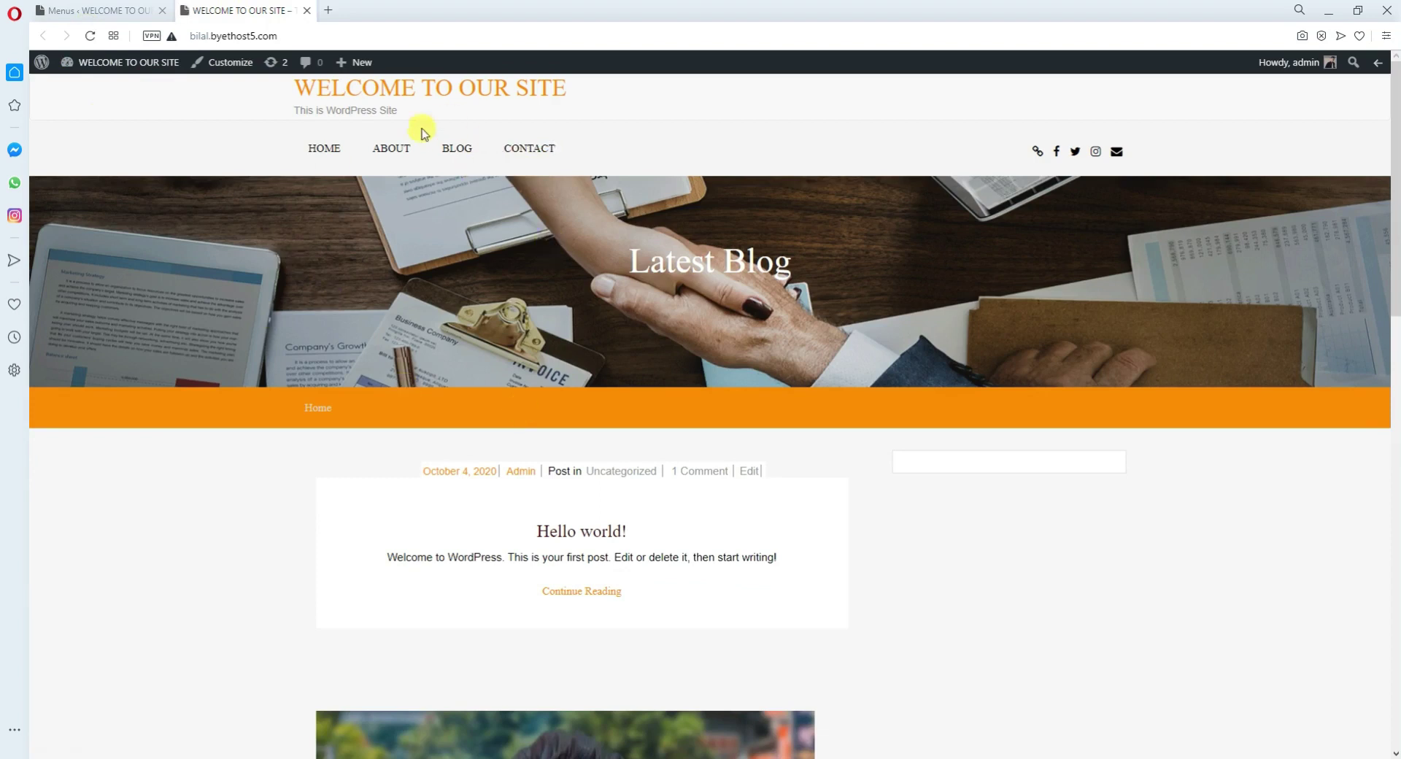
pyautogui.click(99, 10)
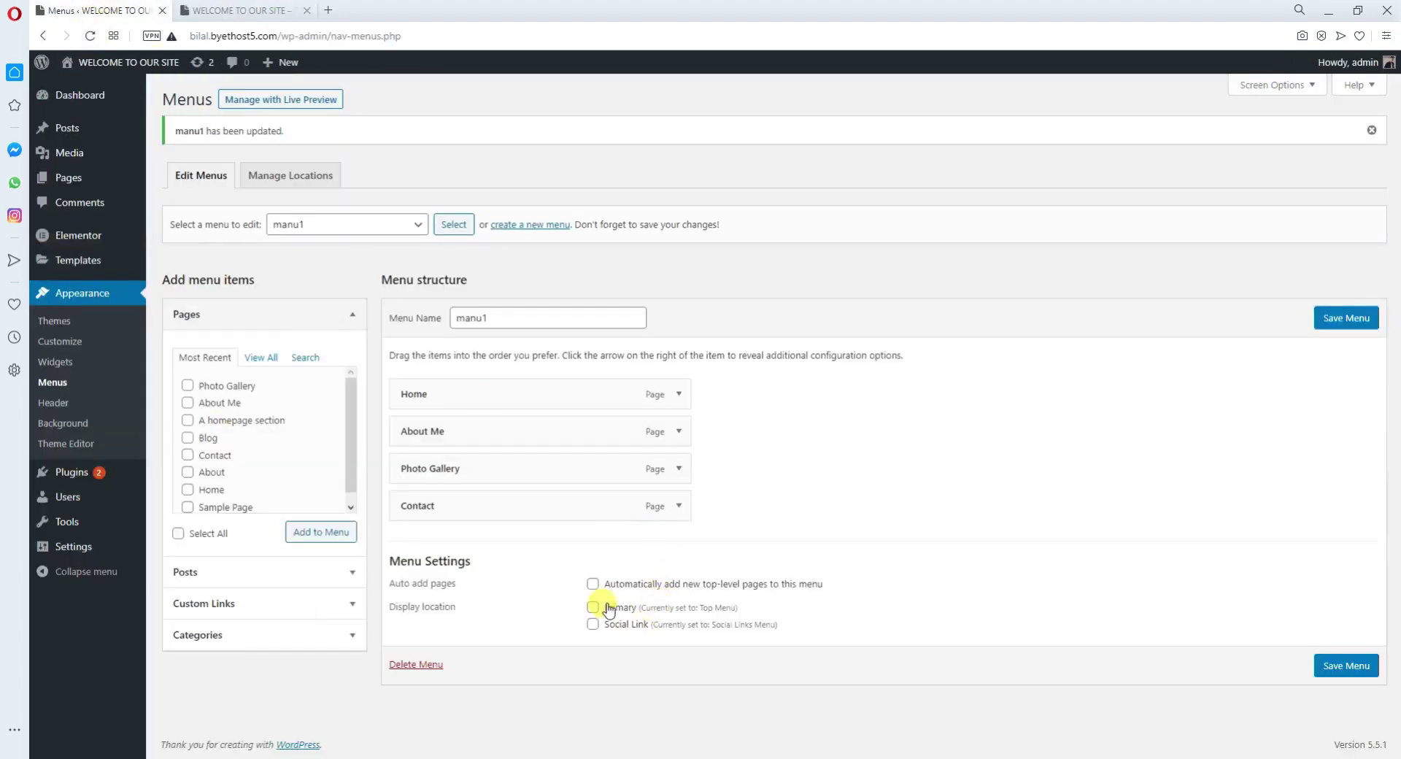
# Set manu1 to add new top-level pages automatically, assign it to the Primary display location, and save it
pyautogui.click(591, 585)
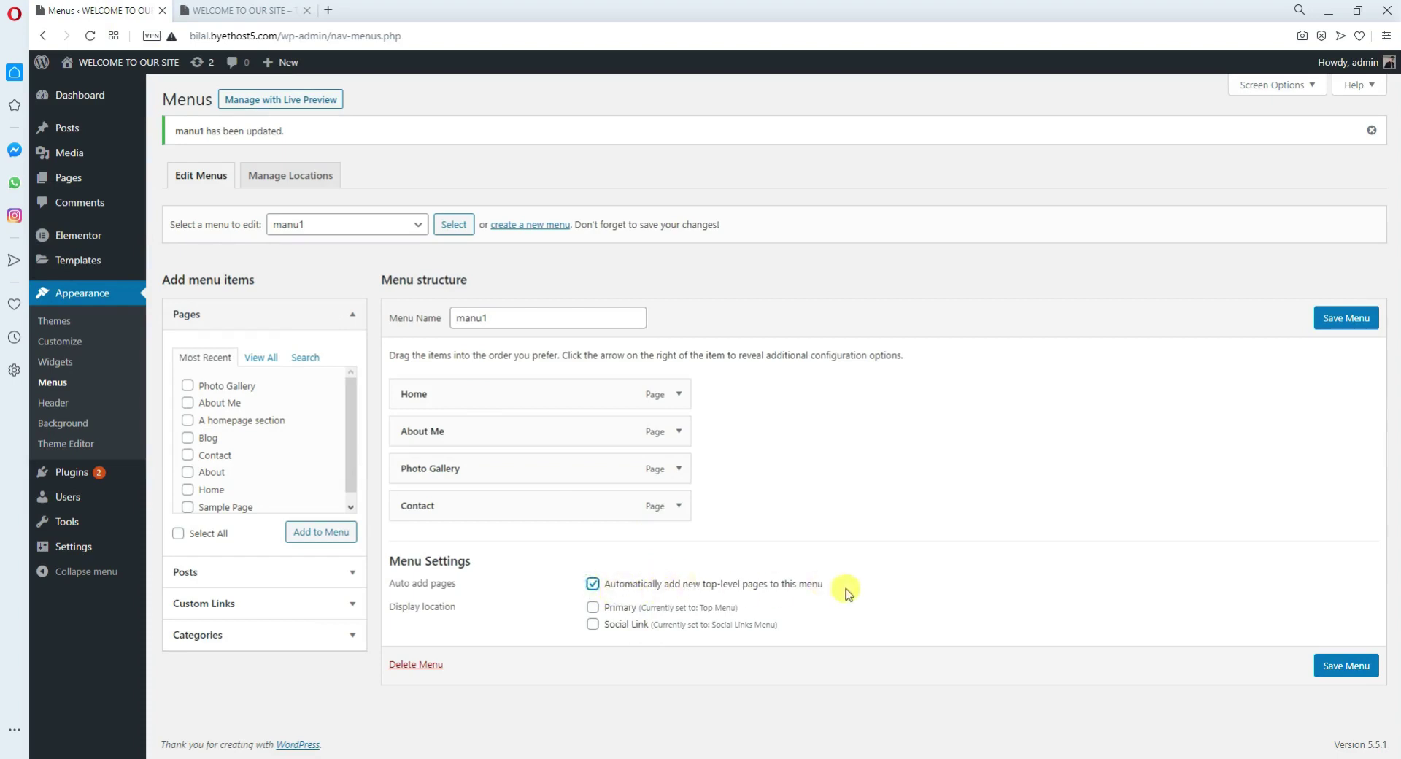
pyautogui.click(593, 608)
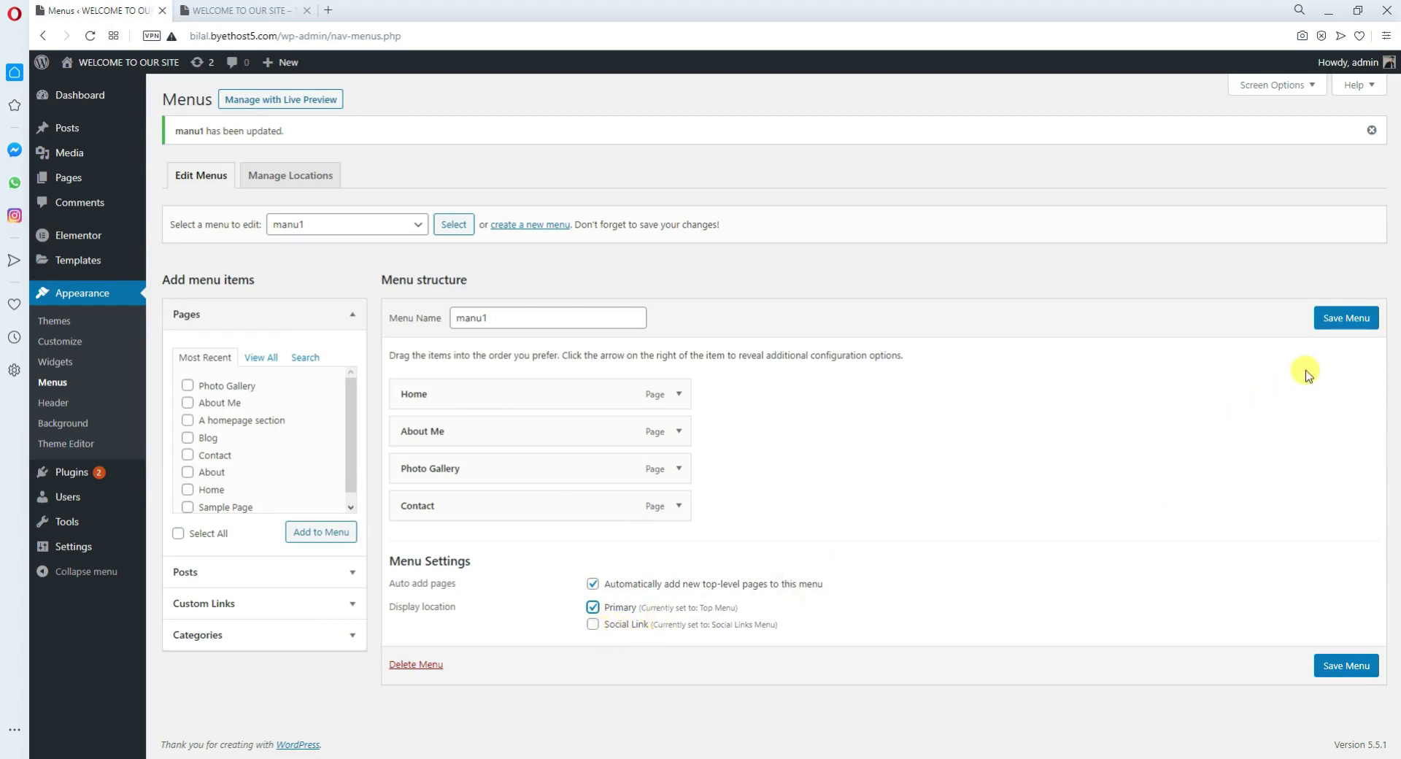
pyautogui.click(1347, 318)
# Reload the live site to check that its header navigation shows the manu1 pages
pyautogui.click(241, 10)
pyautogui.click(90, 36)
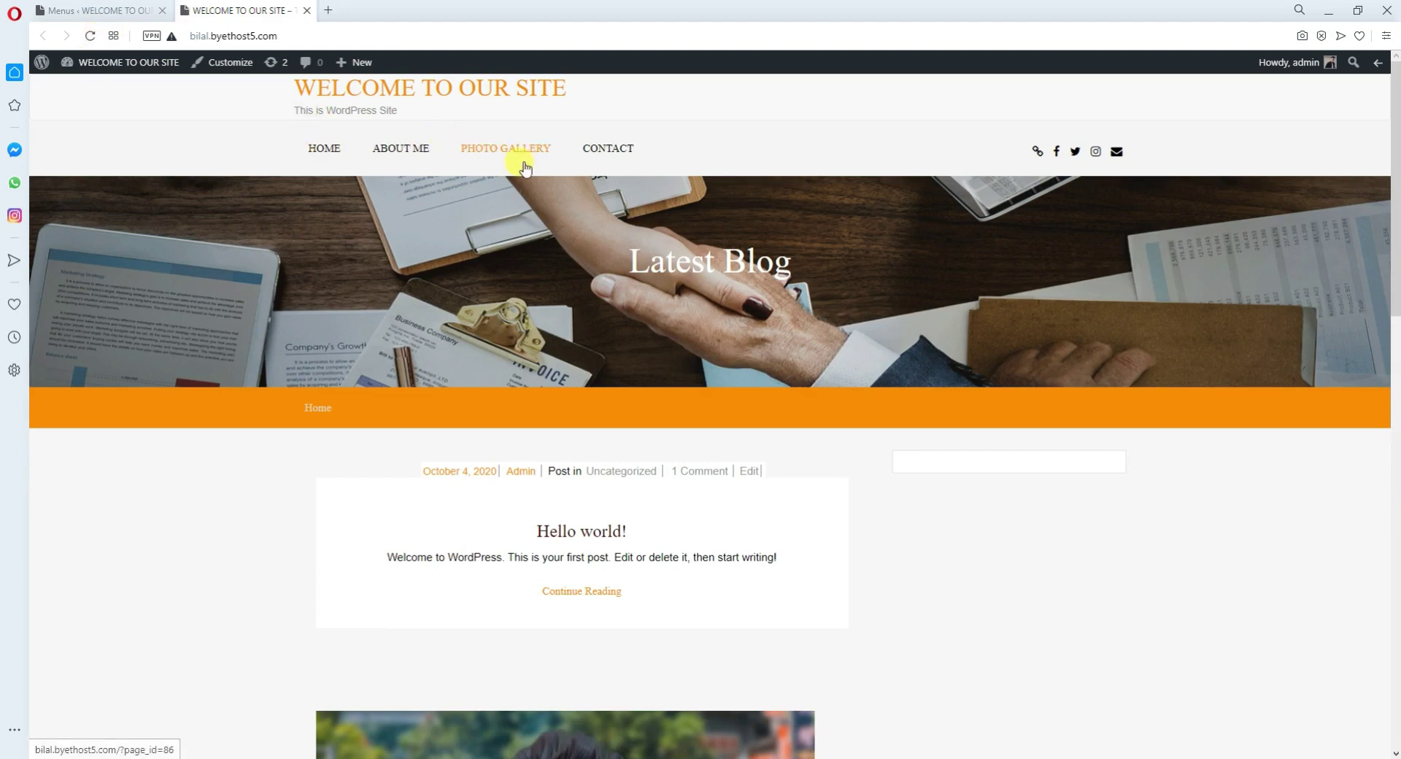
pyautogui.click(103, 11)
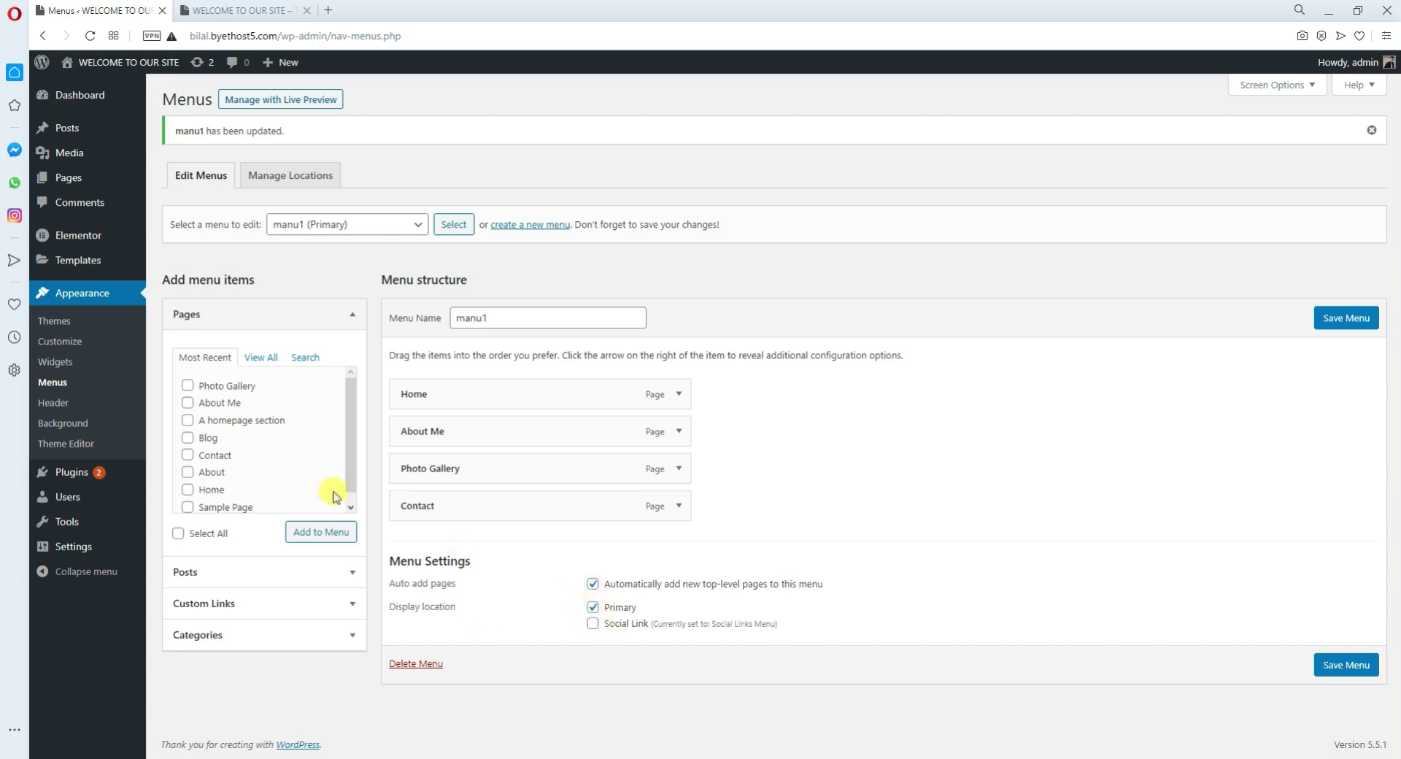
# Open the Photo Gallery page for editing from the list of all pages
pyautogui.moveTo(57, 181)
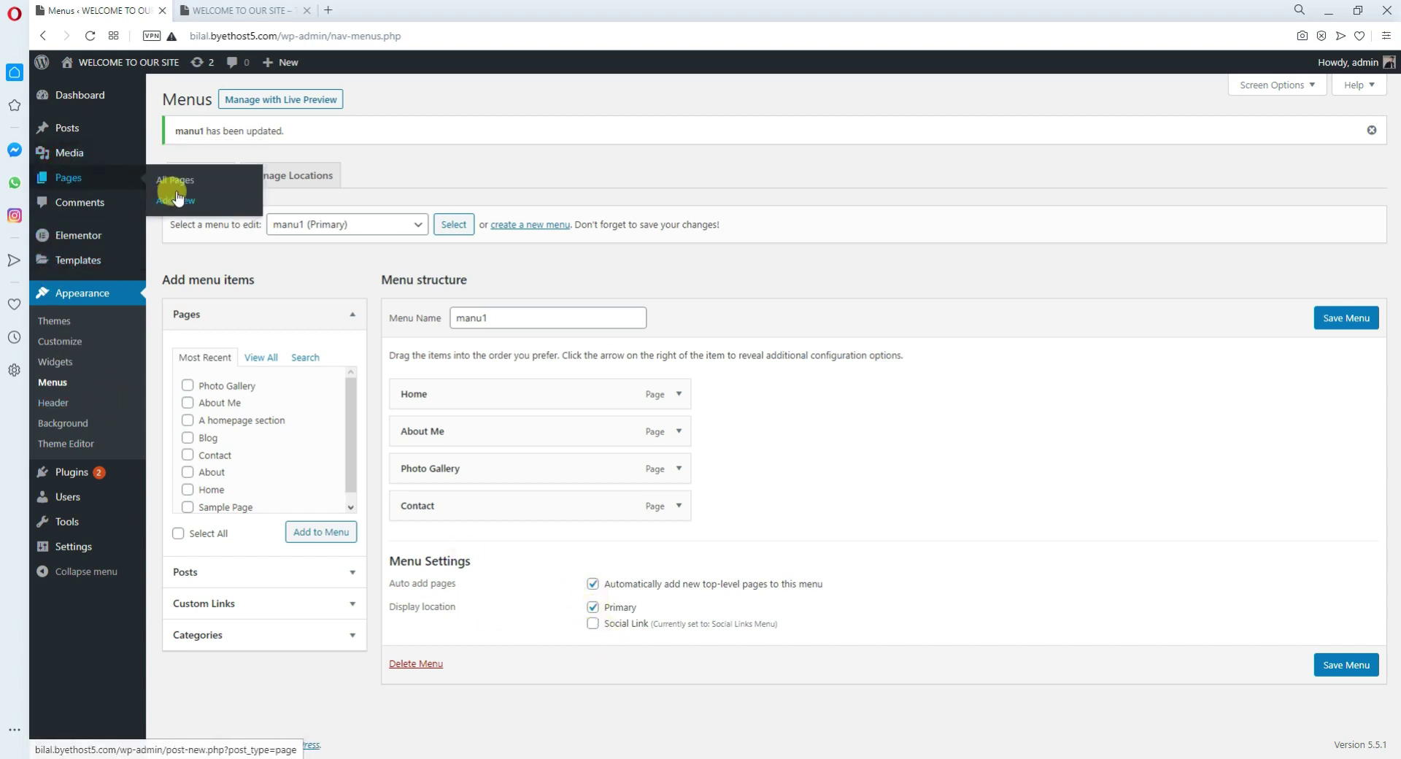
pyautogui.click(180, 189)
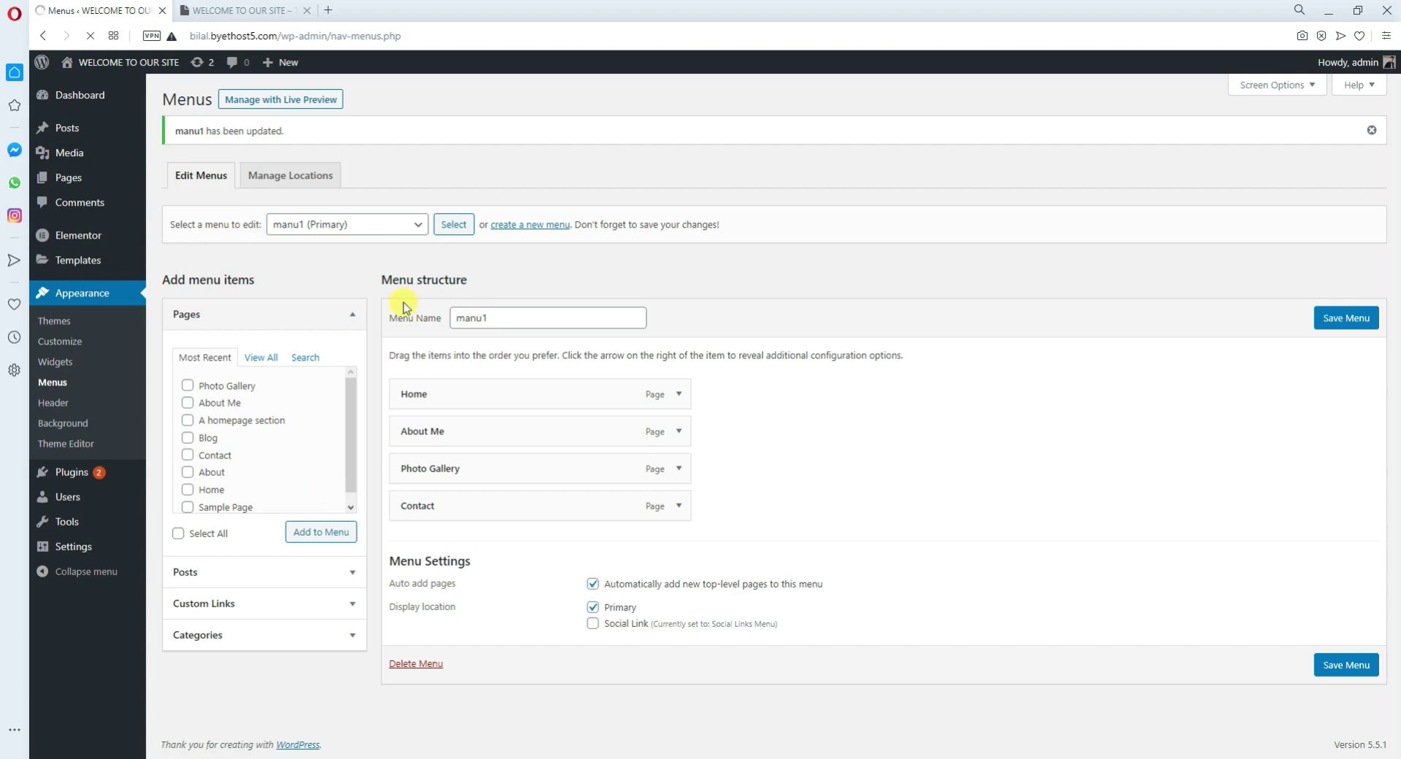
pyautogui.click(241, 10)
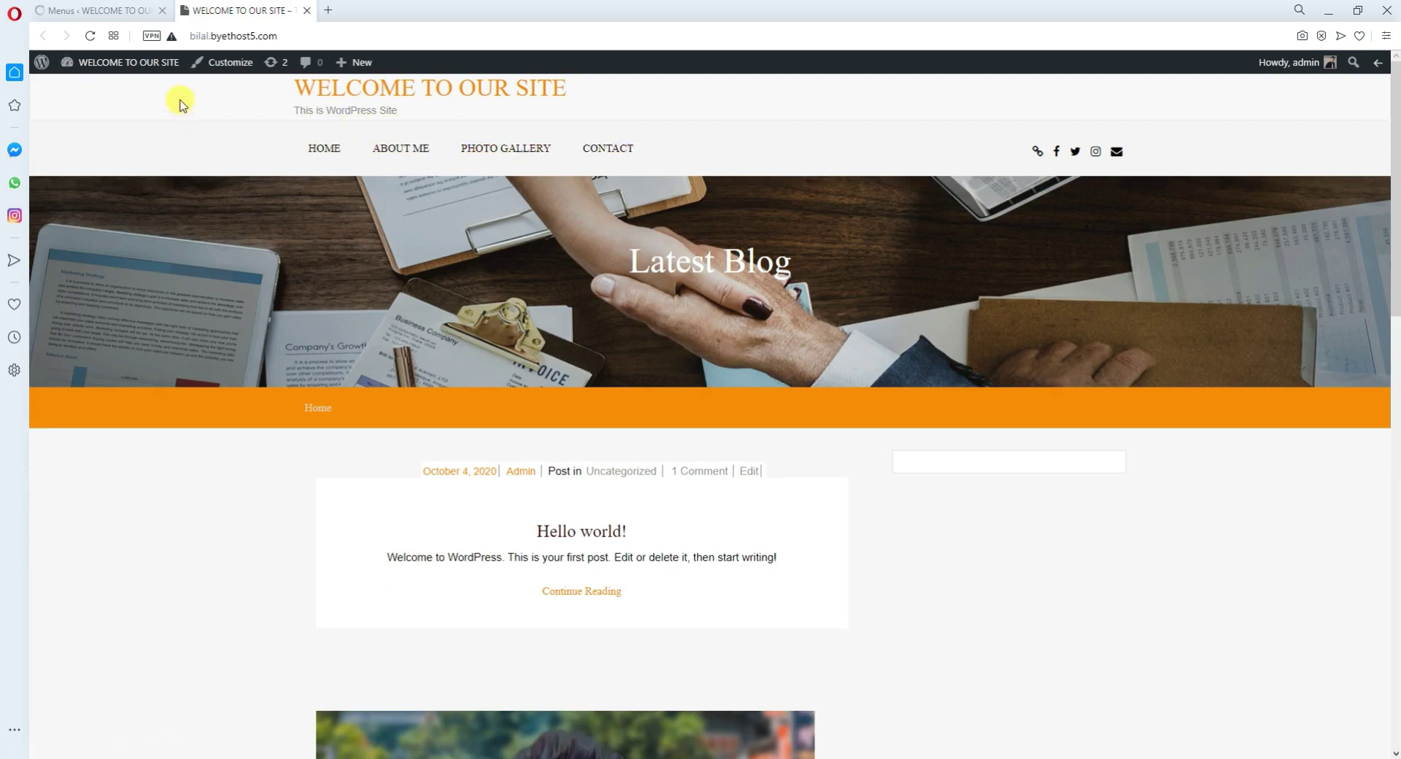
pyautogui.click(110, 11)
pyautogui.moveTo(179, 189)
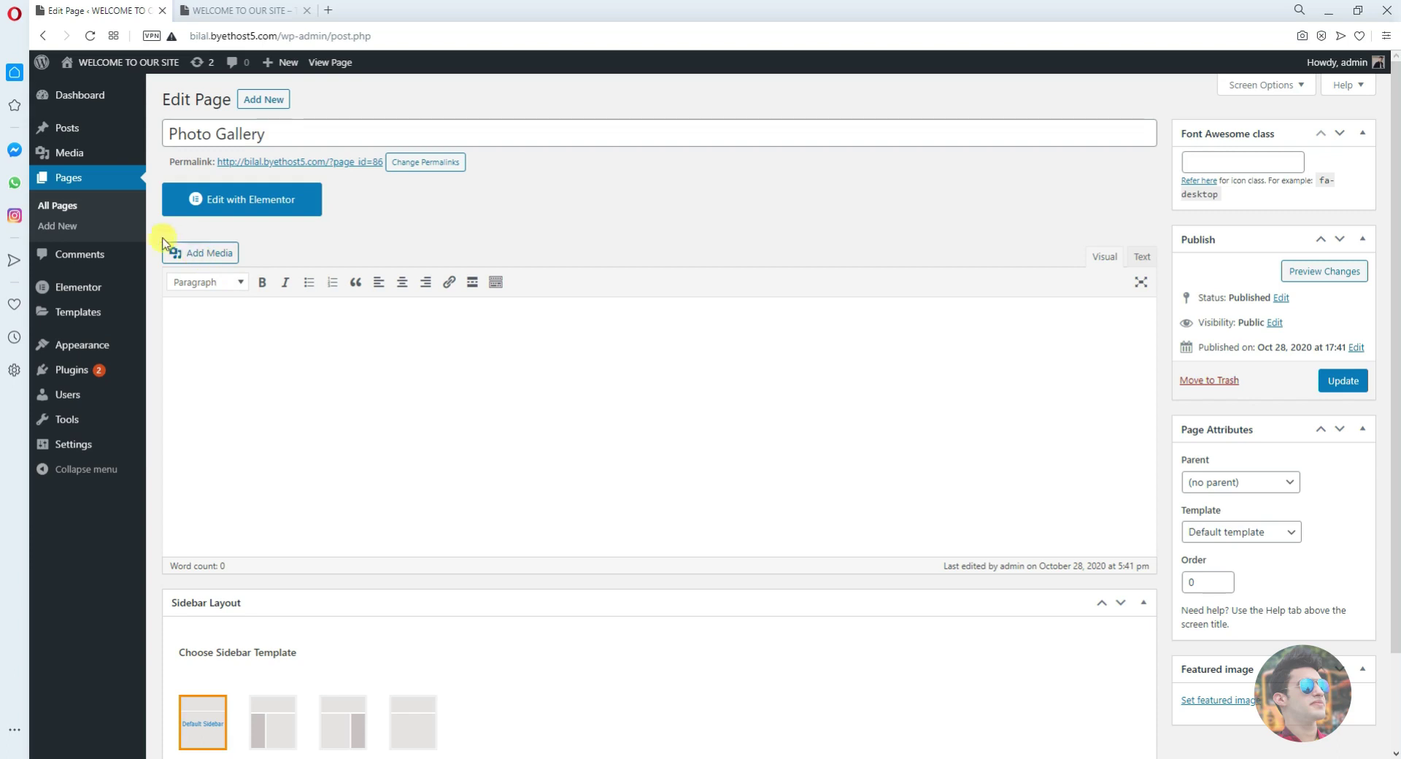
# Add "This is My Photo Gallery" to the page body as a bold, centred Heading 1 and update the page
pyautogui.click(299, 320)
pyautogui.write('This is My Photo Gallery')
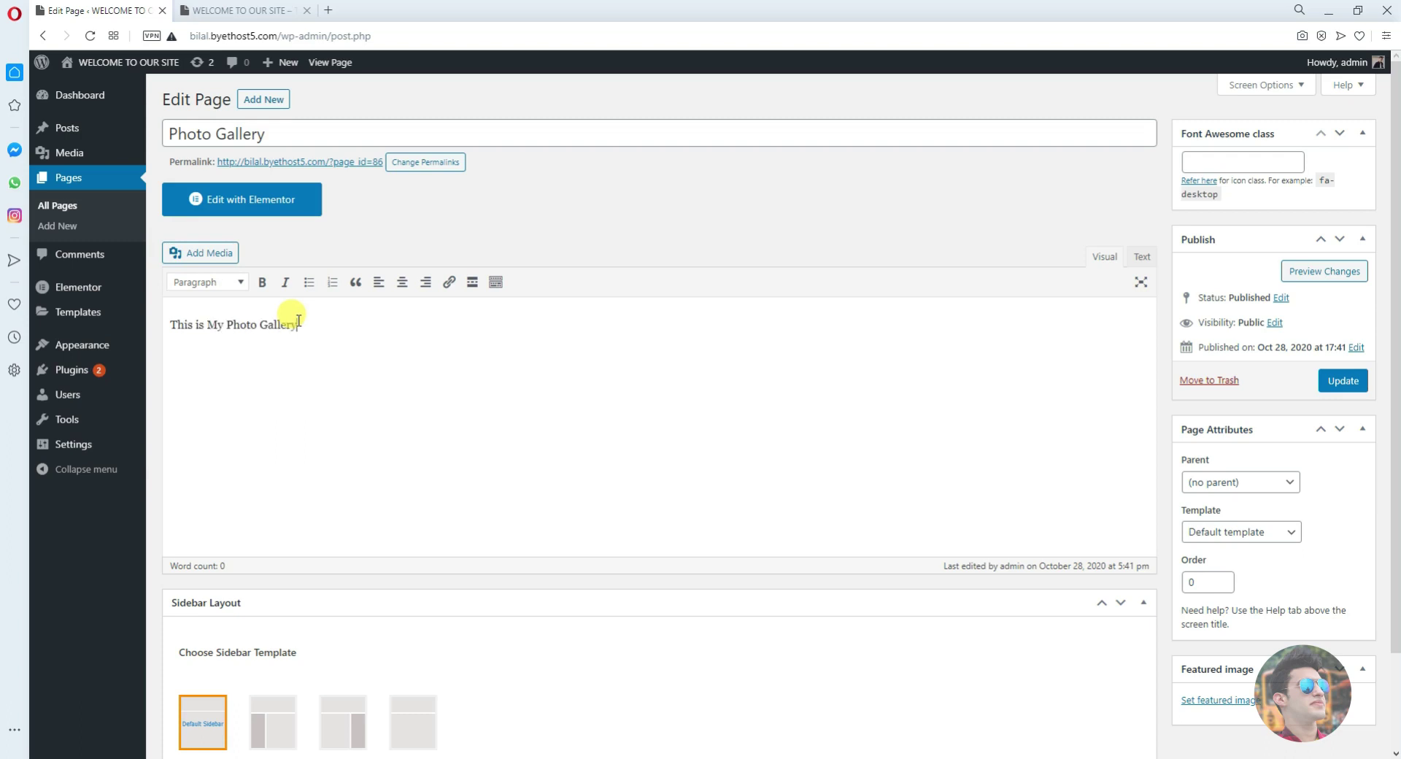
pyautogui.moveTo(315, 334); pyautogui.dragTo(56, 325)
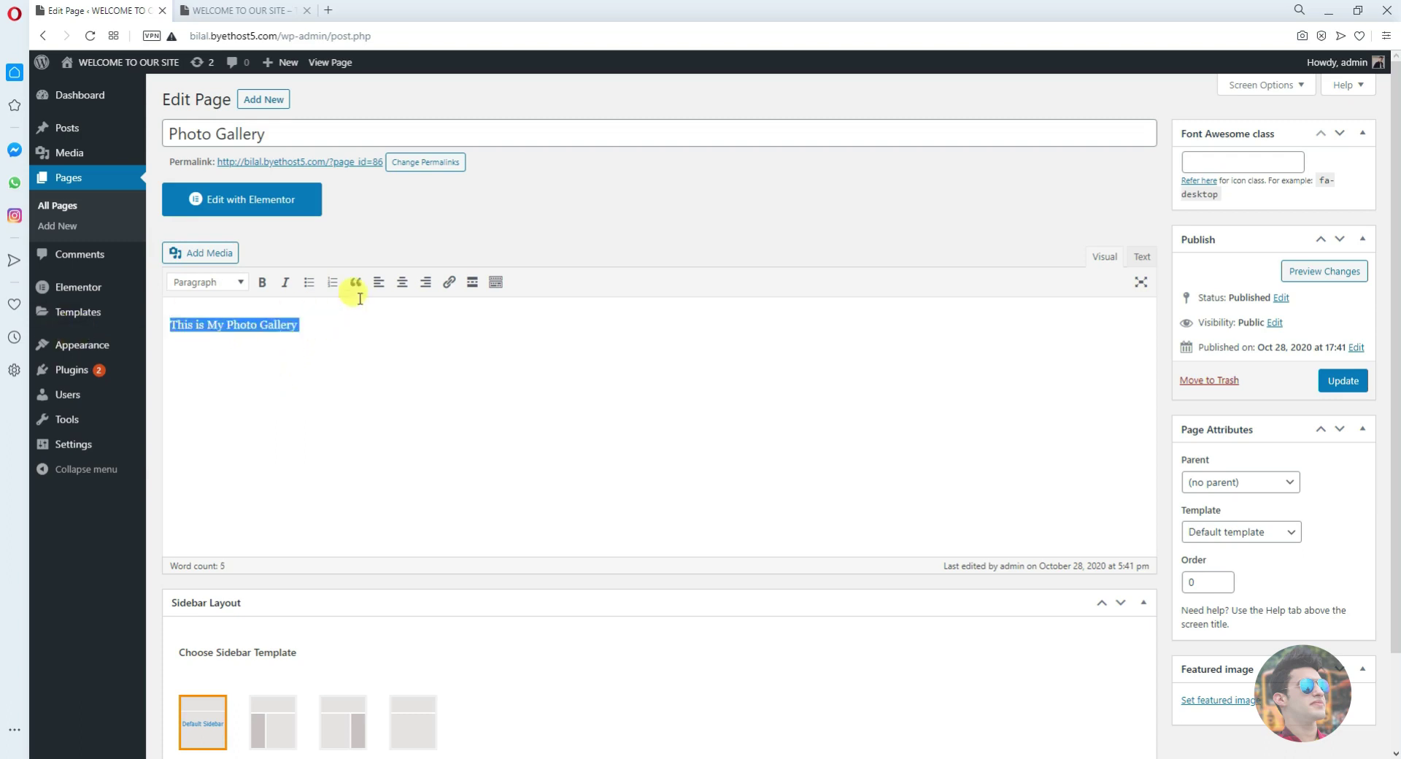
pyautogui.click(401, 282)
pyautogui.click(256, 283)
pyautogui.click(232, 282)
pyautogui.click(238, 329)
pyautogui.click(861, 344)
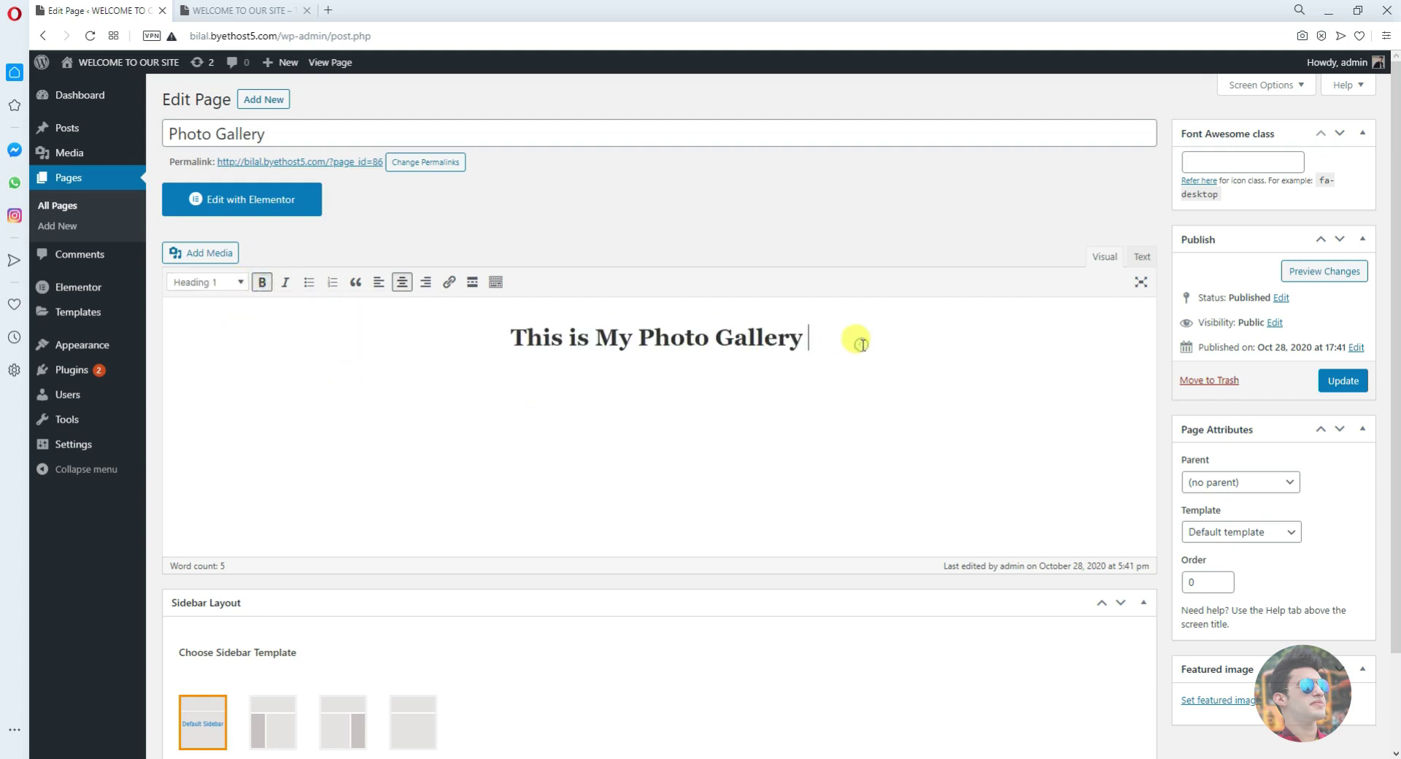
pyautogui.click(180, 253)
pyautogui.click(1343, 380)
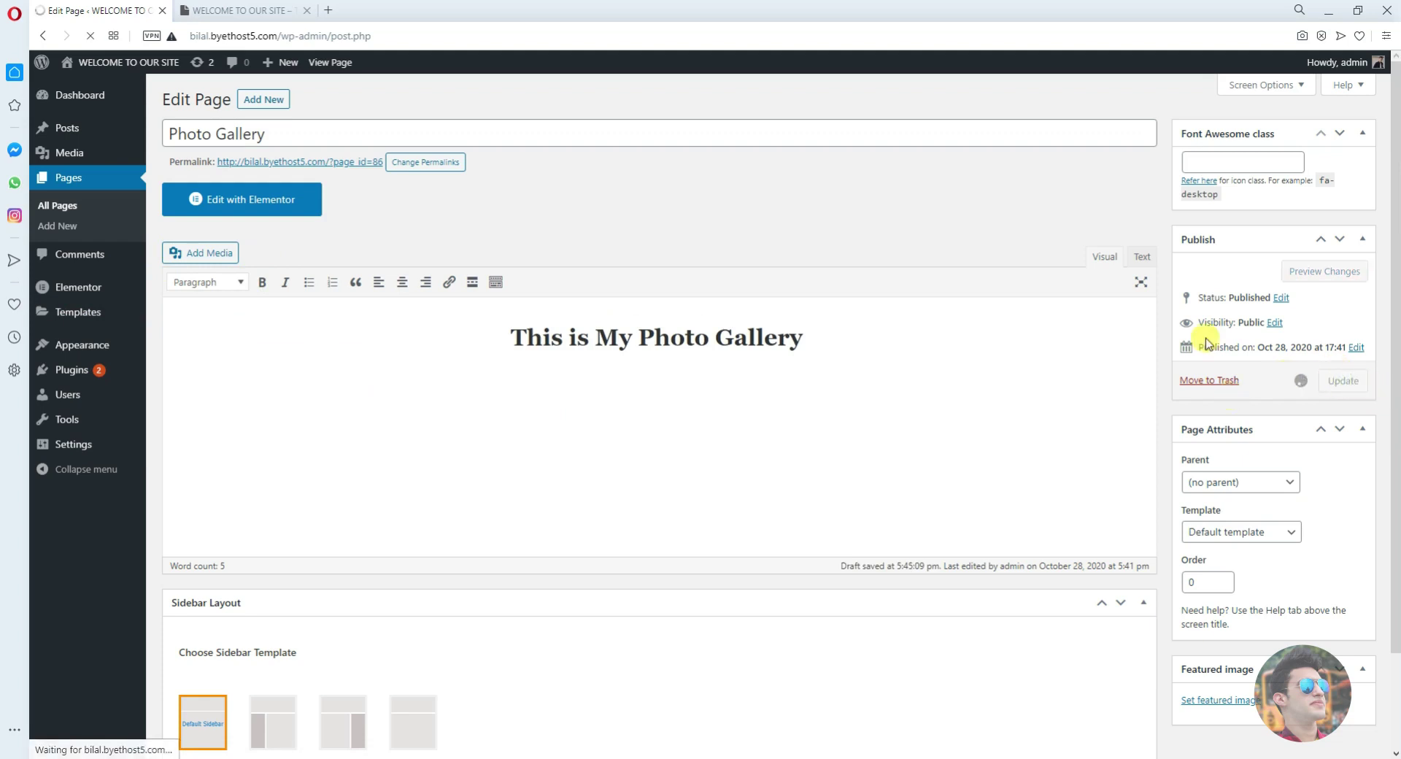
# Check the content of the About Me and Photo Gallery pages on the live site
pyautogui.click(227, 10)
pyautogui.click(401, 150)
pyautogui.scroll(-4, 524, 442)
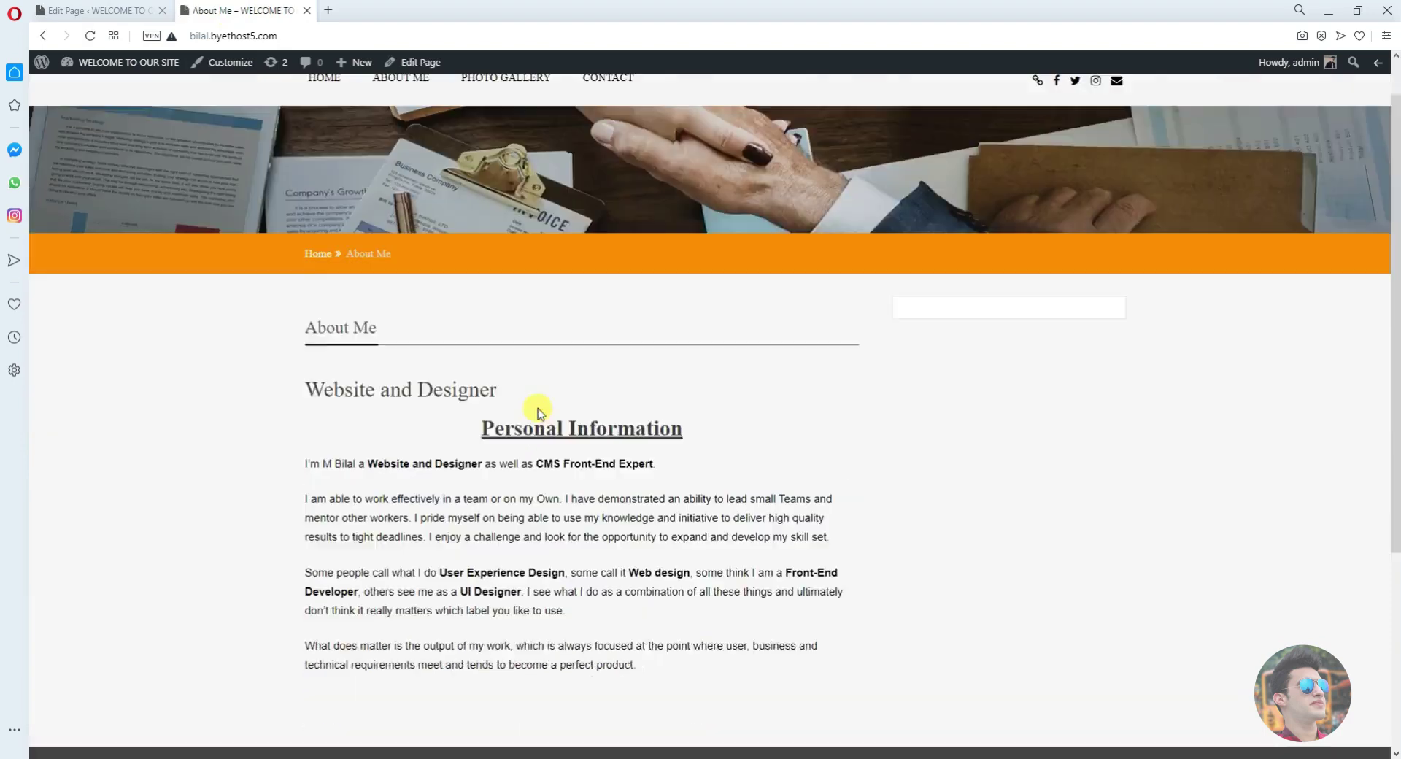
pyautogui.scroll(4, 457, 582)
pyautogui.click(503, 146)
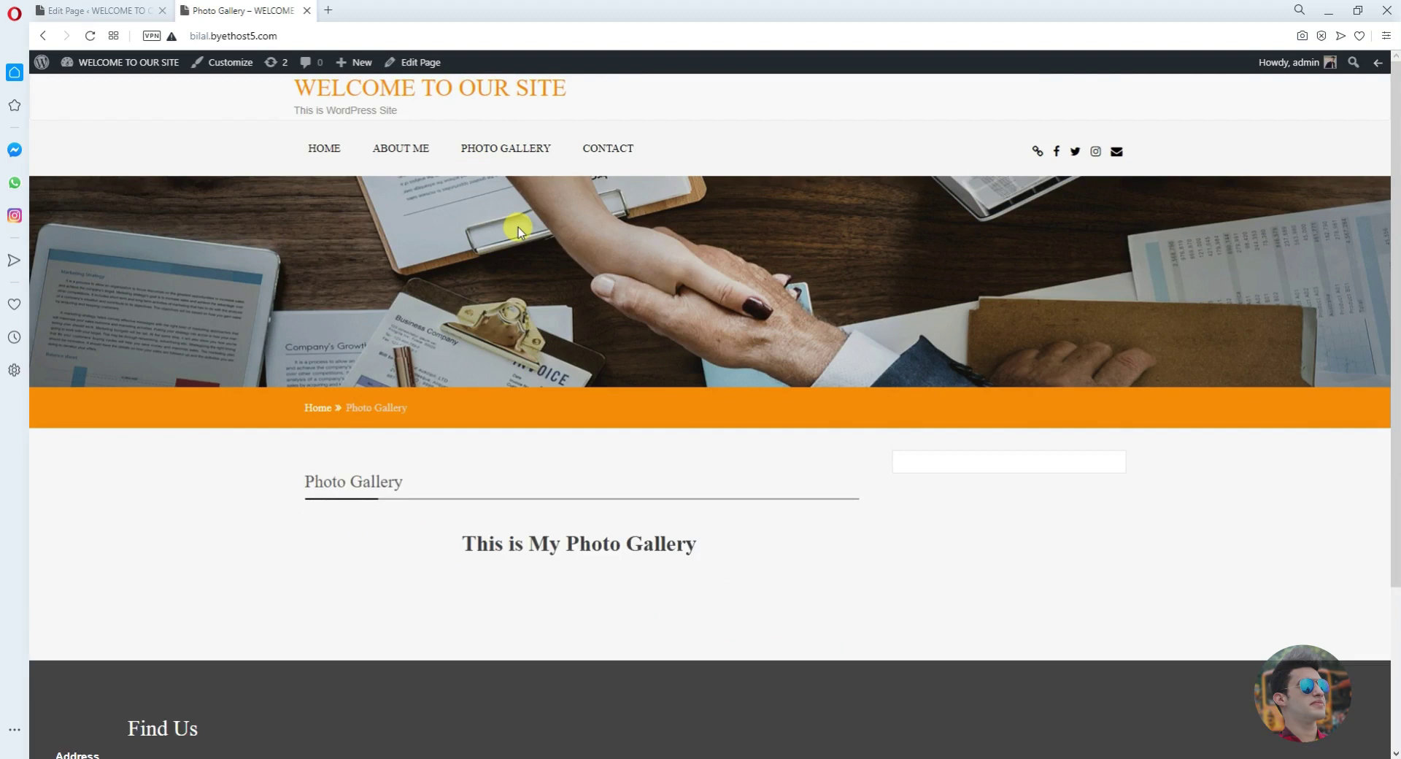
pyautogui.scroll(-3, 554, 335)
pyautogui.moveTo(370, 301); pyautogui.dragTo(738, 369)
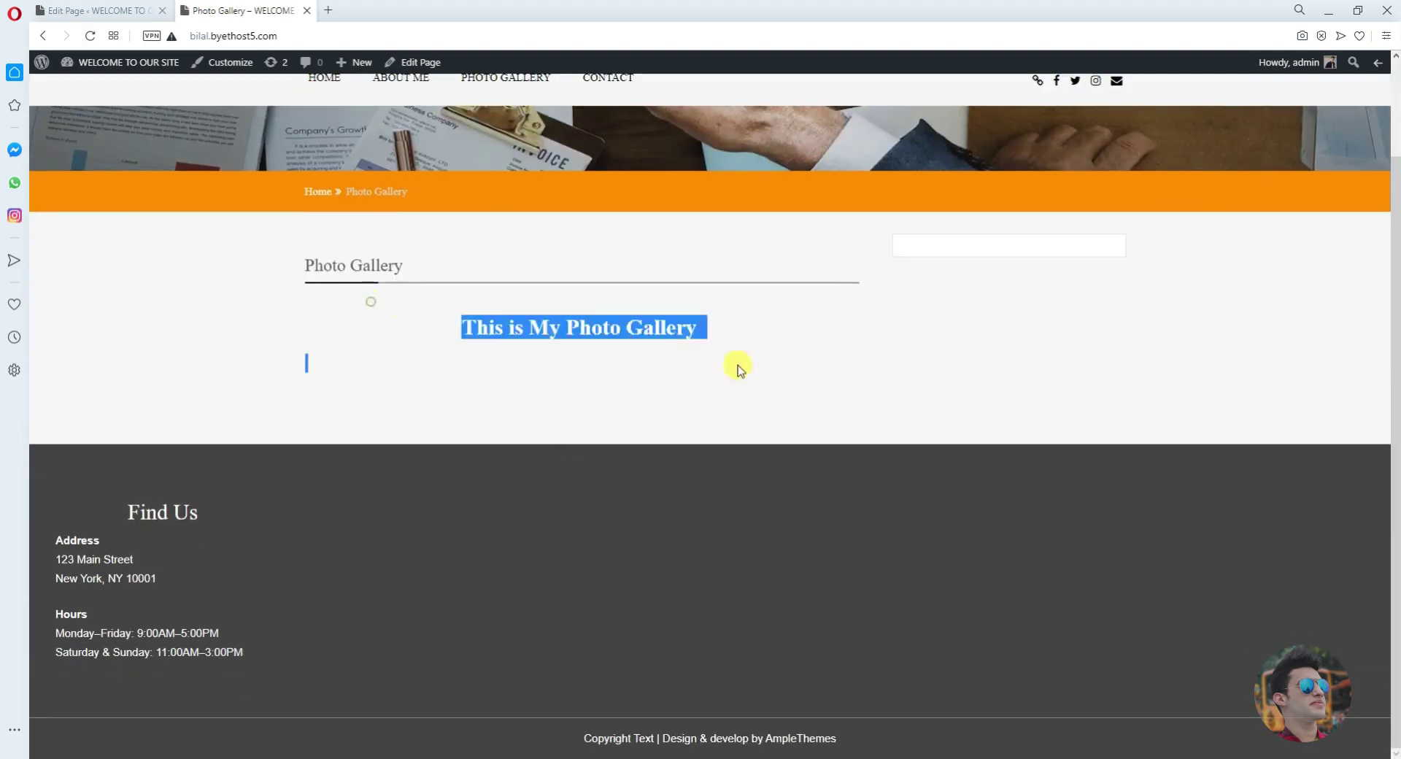
pyautogui.click(796, 378)
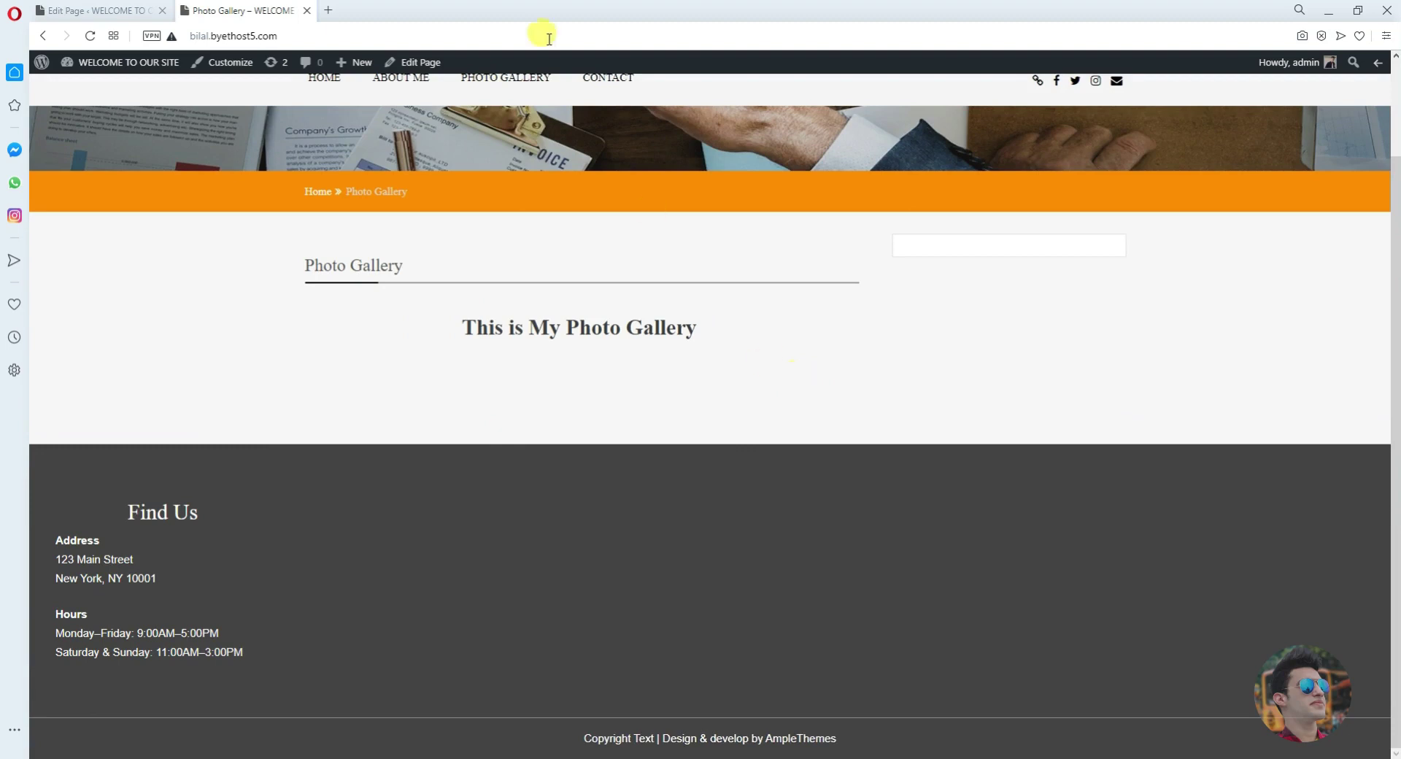
# Create a new gallery below the heading from the portrait, beach, coffee, sandwich and espresso images in the Media Library
pyautogui.click(100, 6)
pyautogui.click(378, 445)
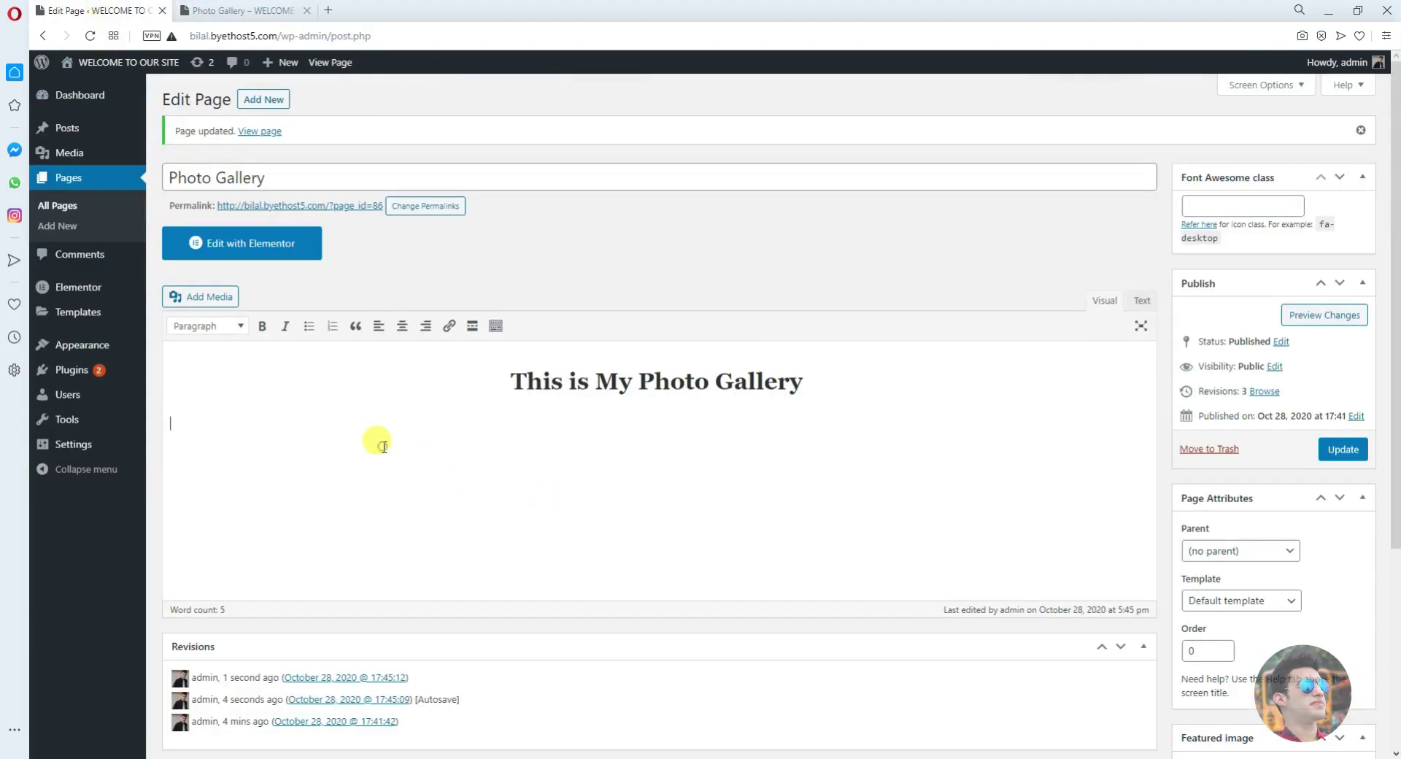
pyautogui.click(188, 301)
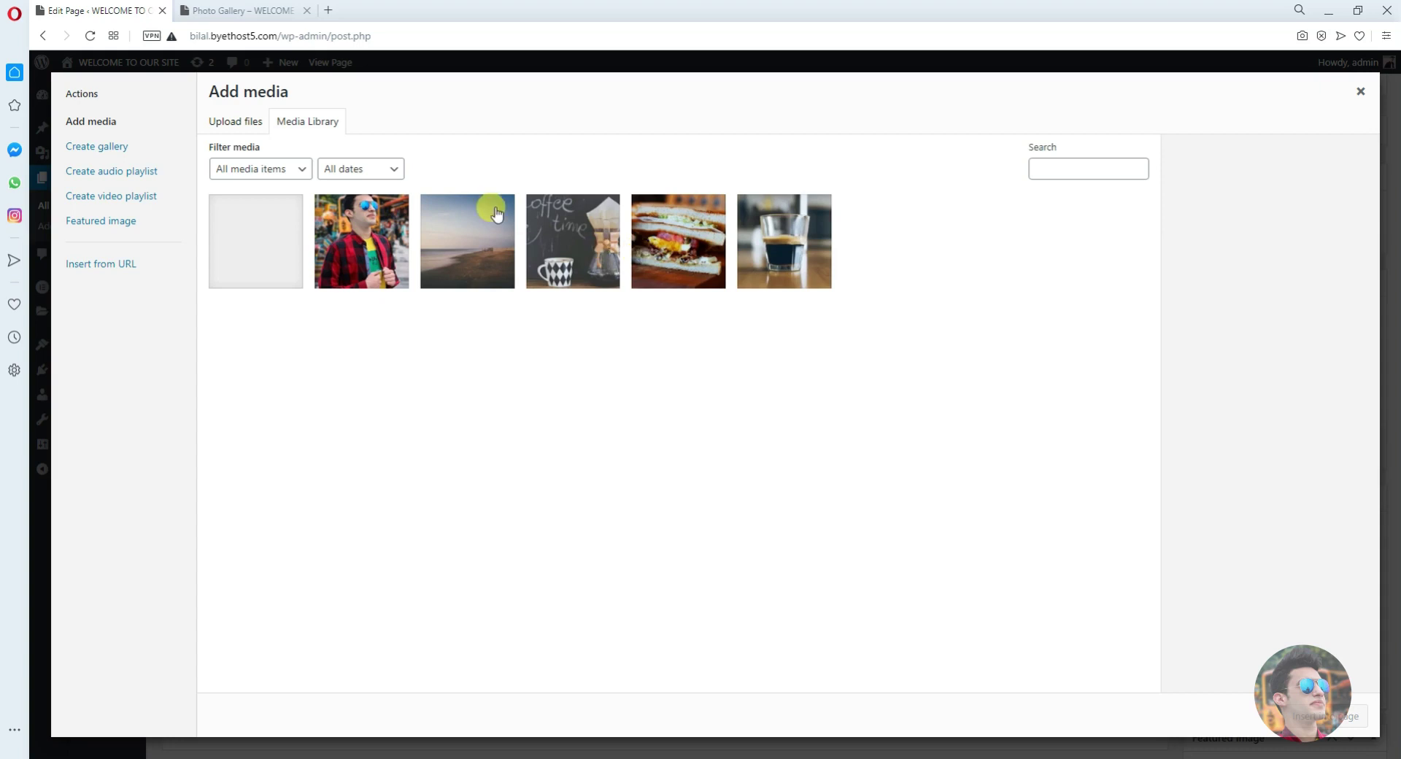
pyautogui.click(89, 153)
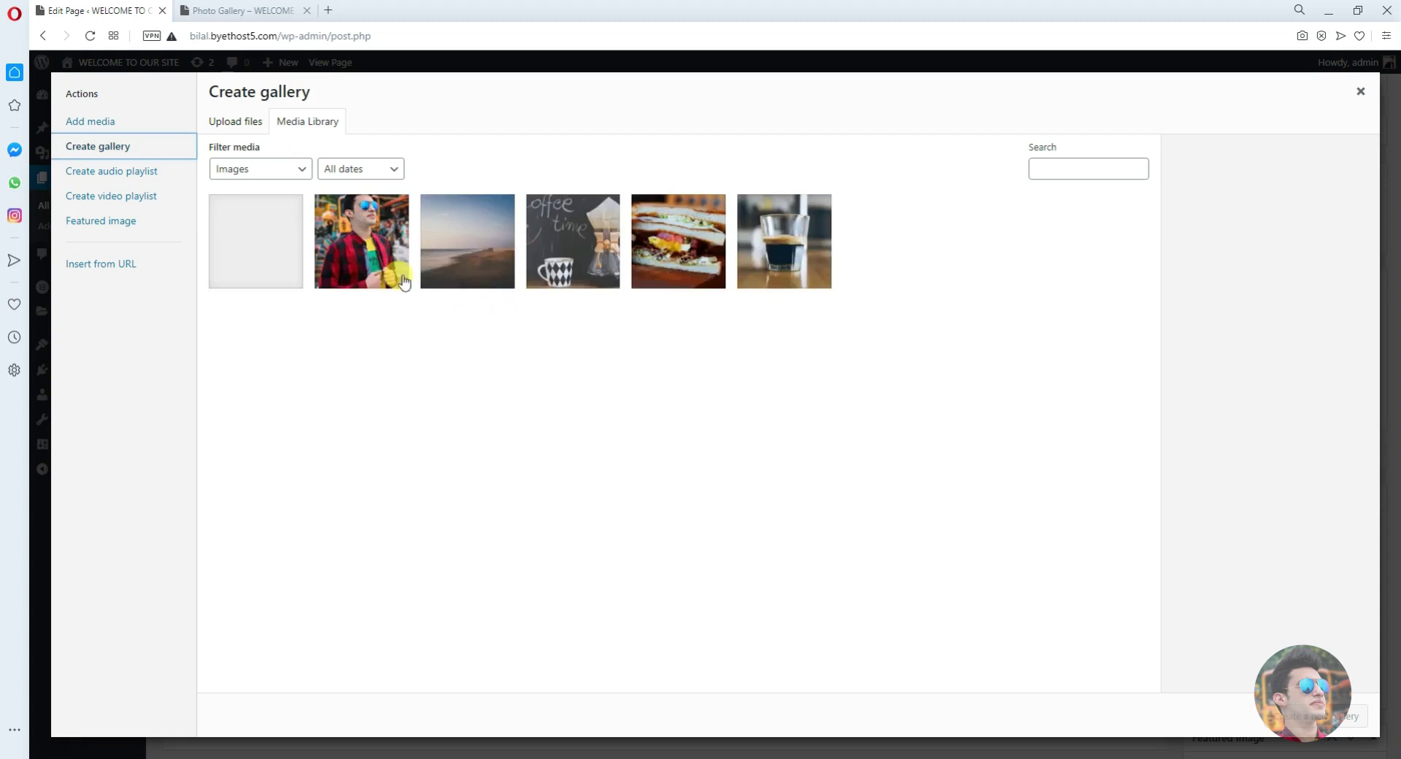
pyautogui.click(351, 267)
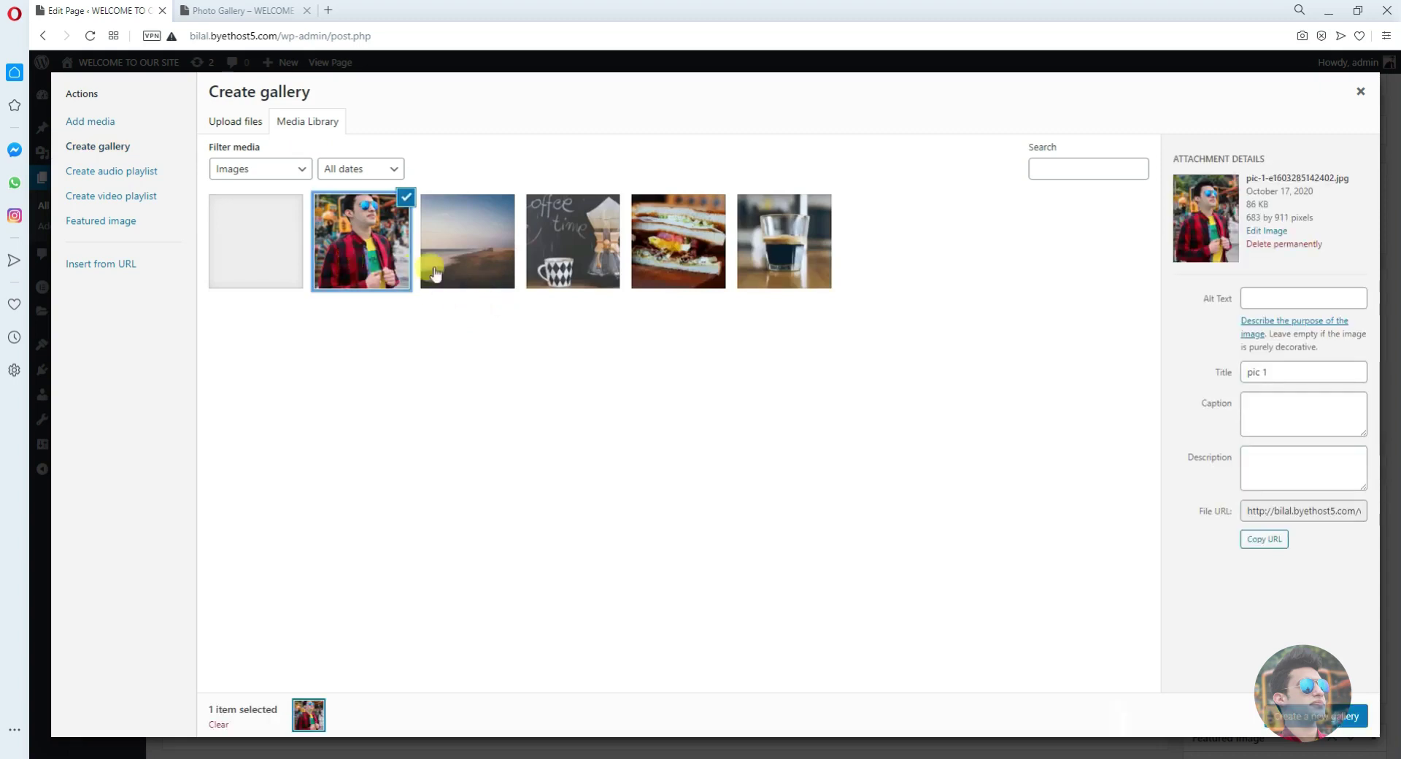
pyautogui.click(438, 270)
pyautogui.click(562, 276)
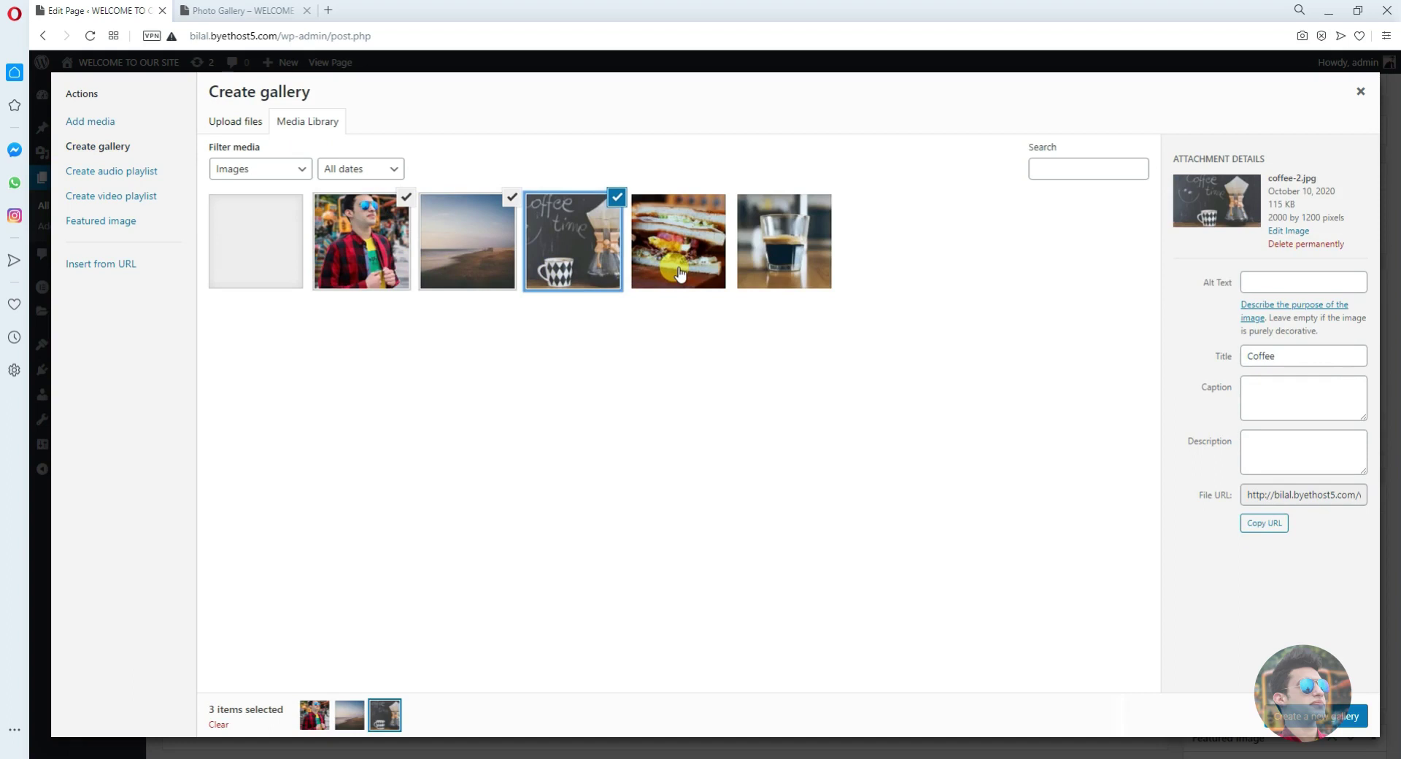
pyautogui.click(679, 273)
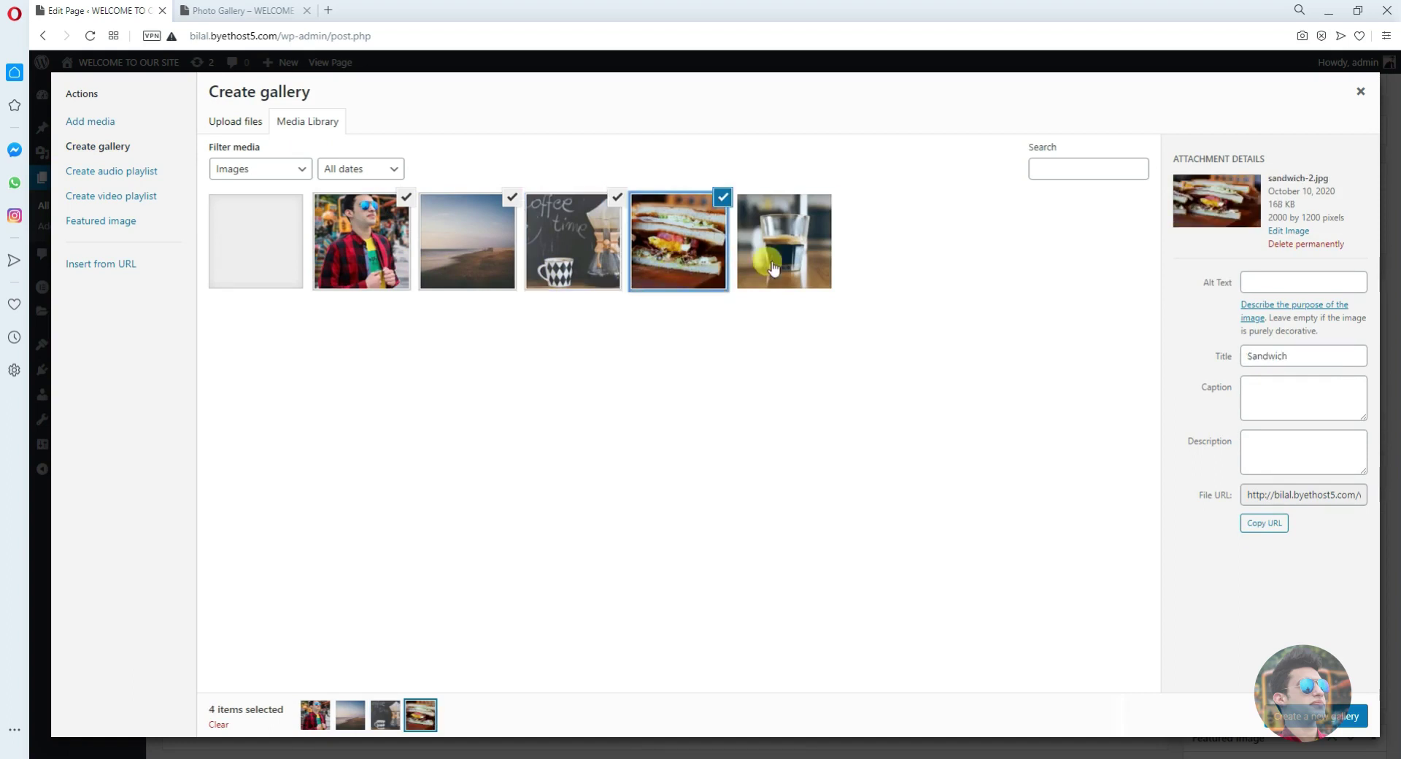
pyautogui.click(767, 263)
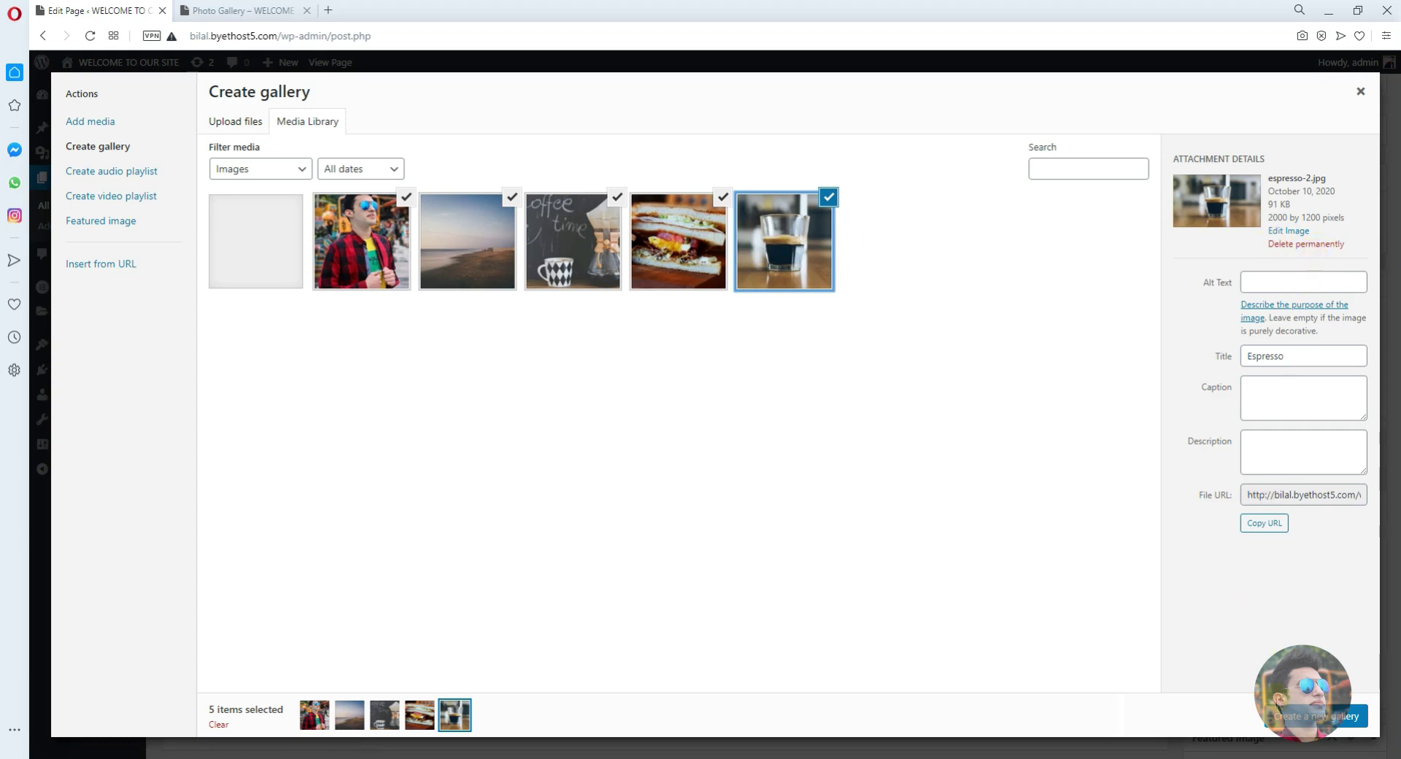
pyautogui.click(1304, 723)
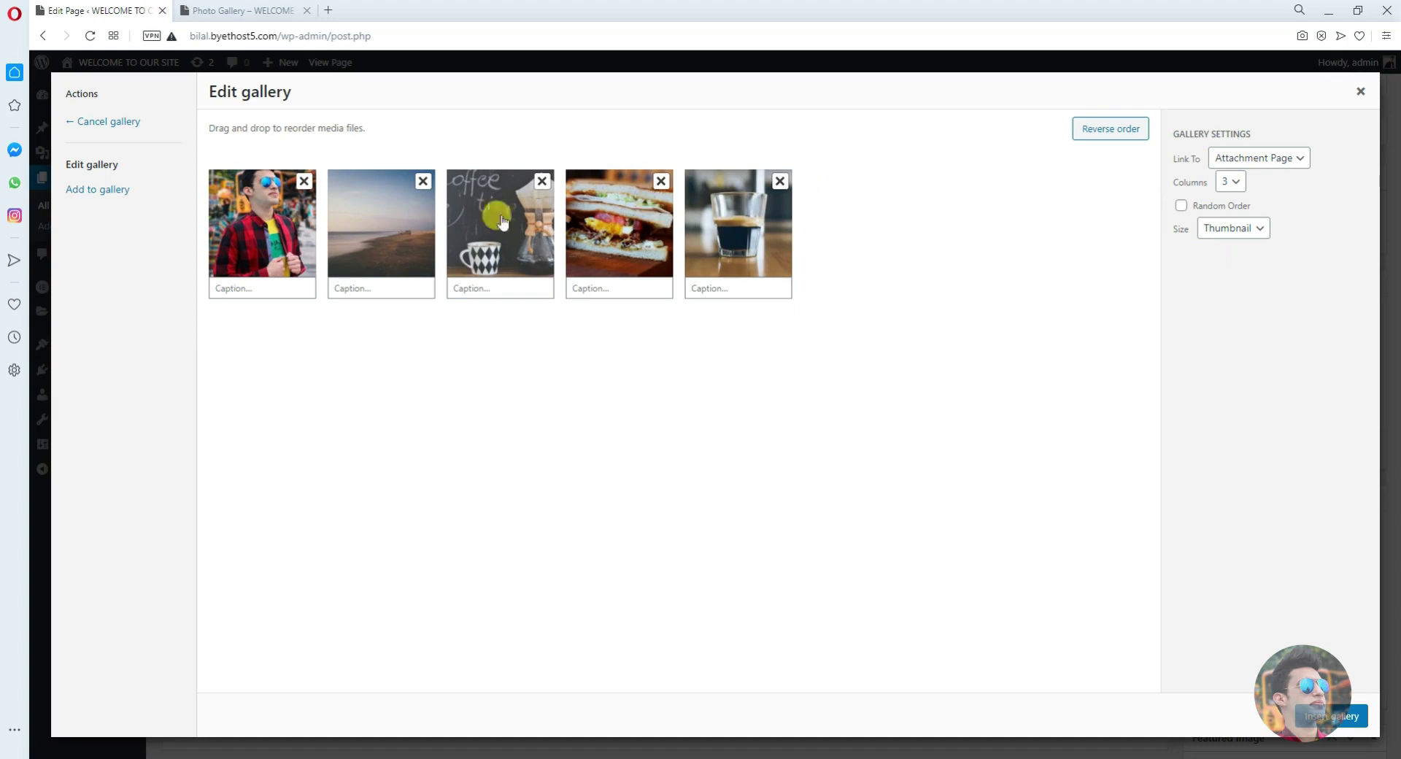
# Link the gallery images to Media File, choose the Thumbnail size, and insert the gallery into the page
pyautogui.click(1266, 161)
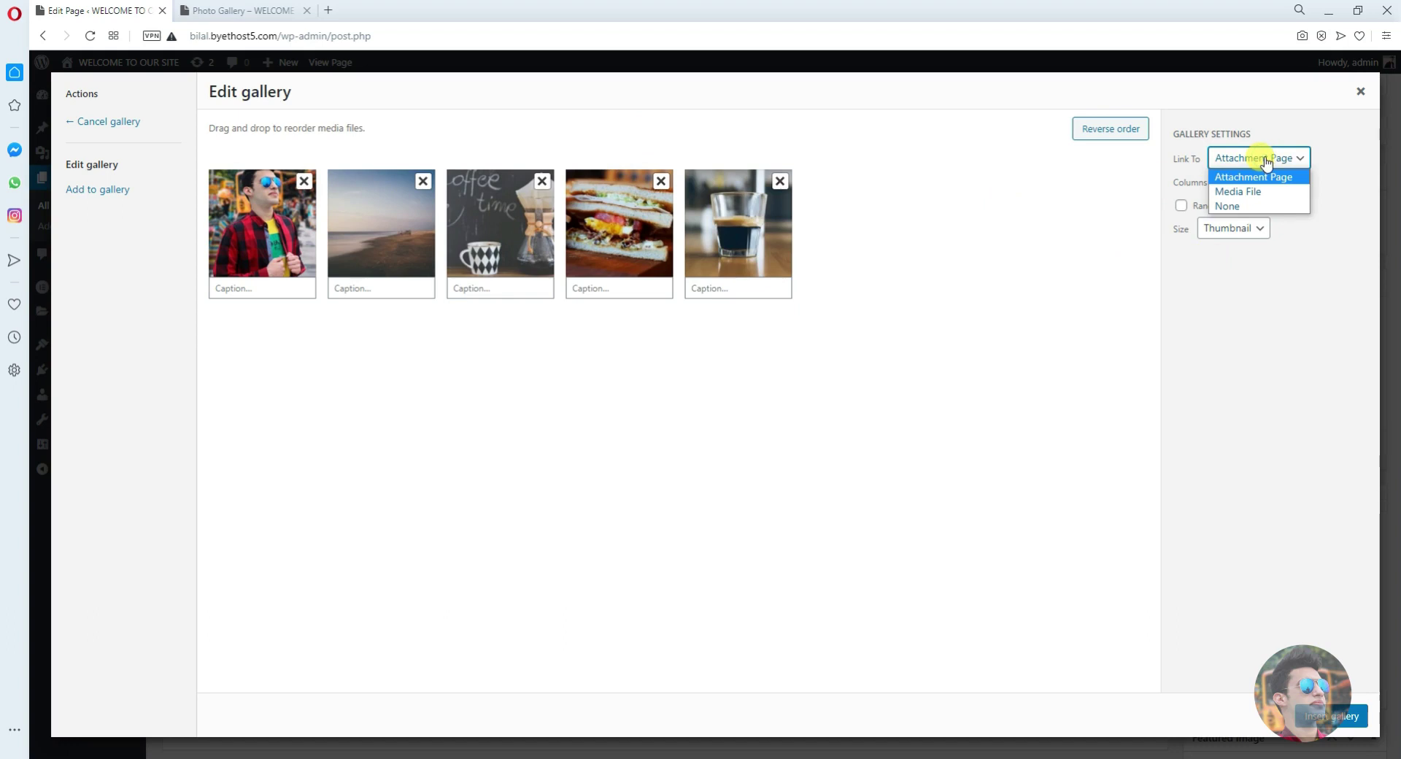
pyautogui.click(1254, 192)
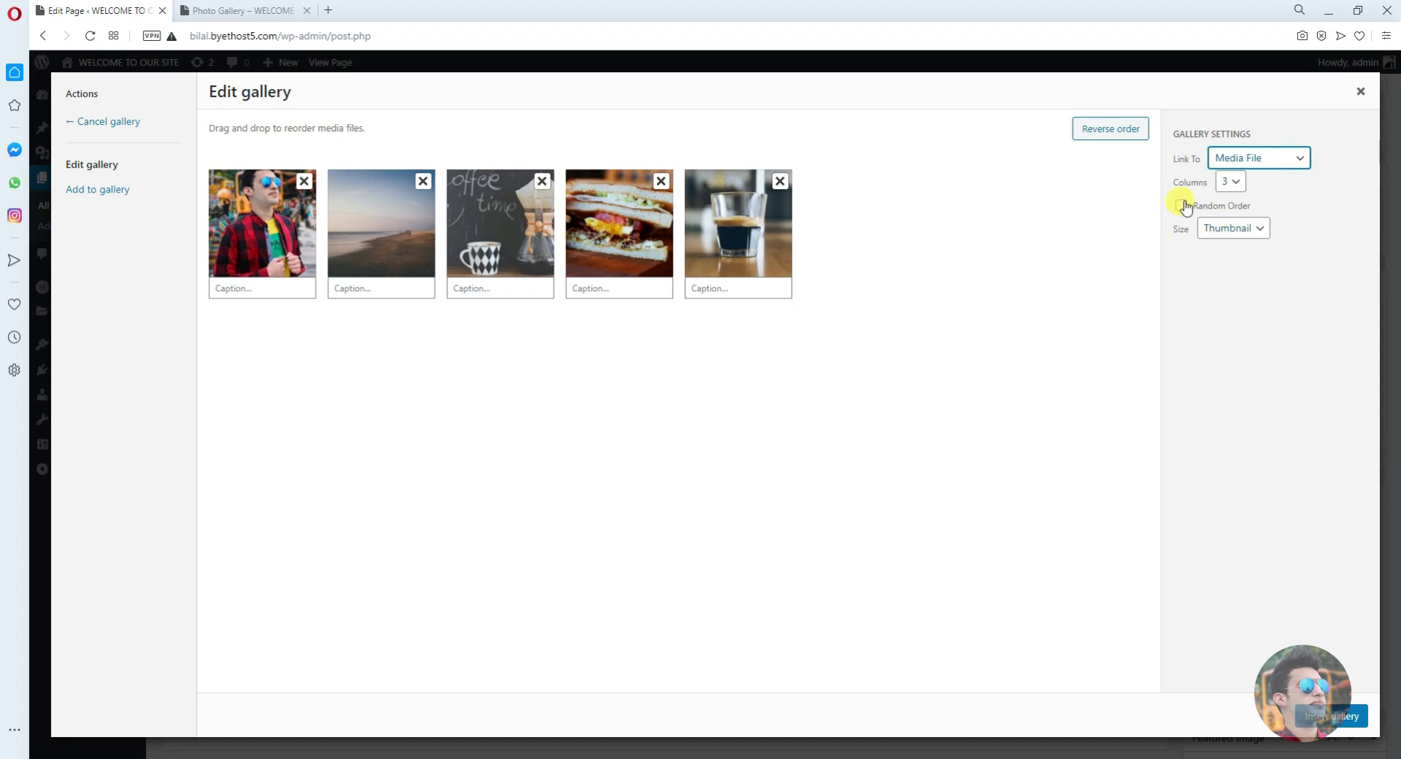
pyautogui.click(1245, 231)
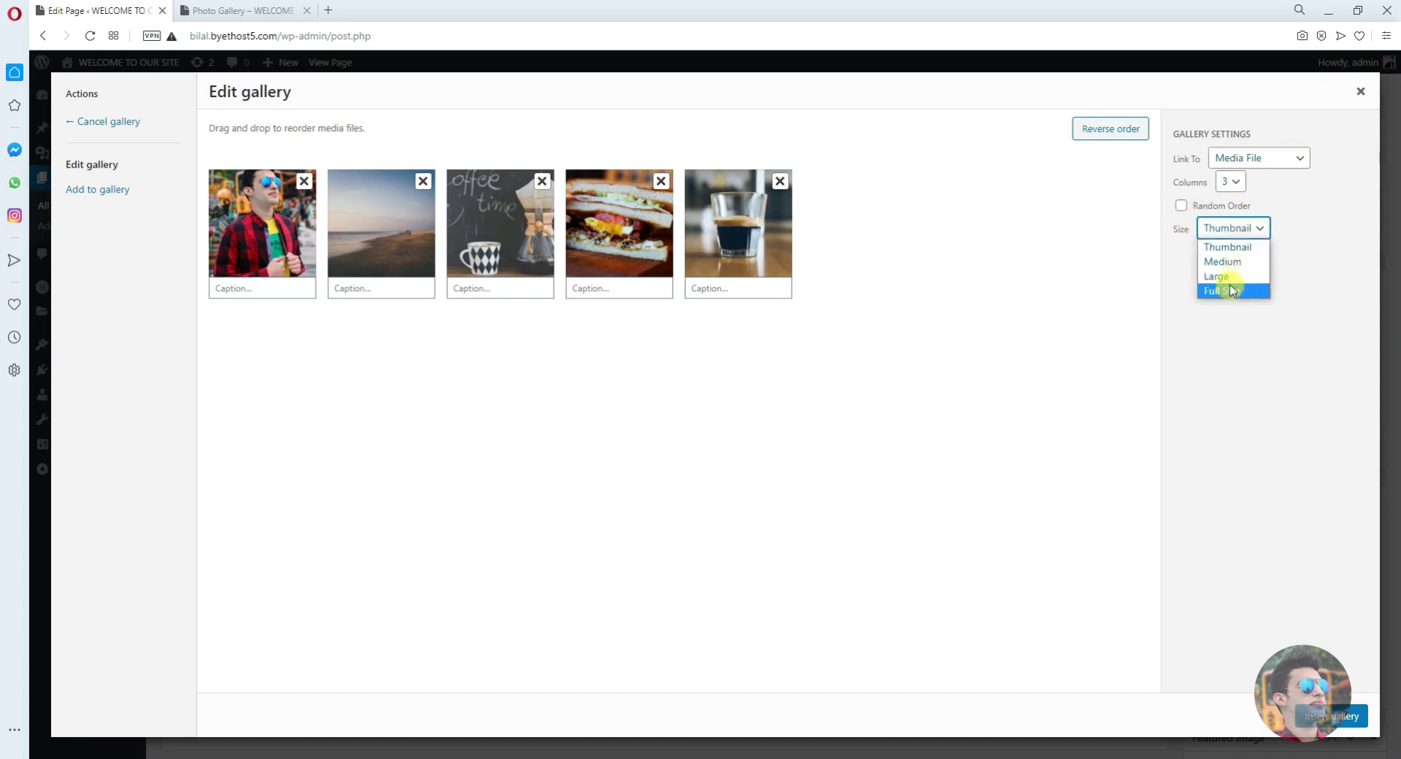
pyautogui.click(1228, 247)
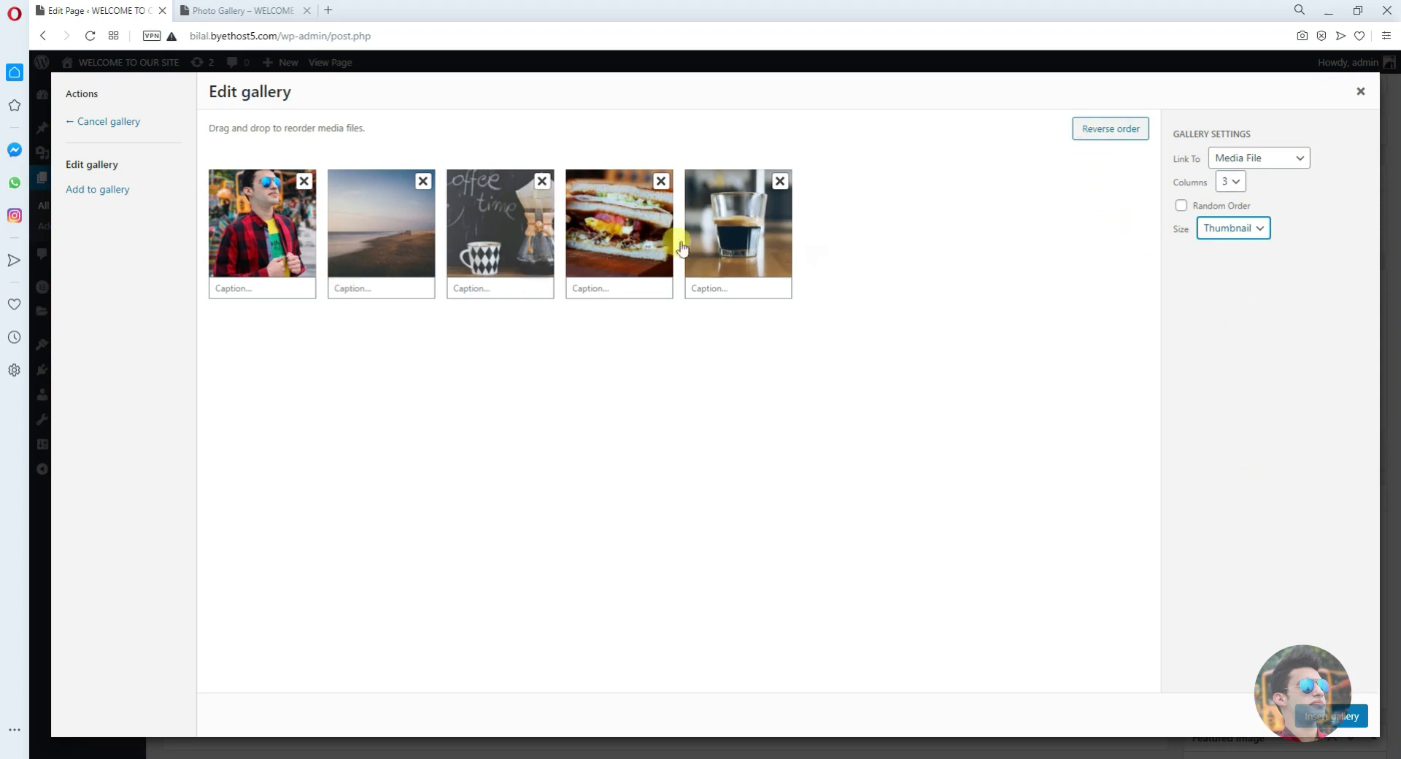
pyautogui.moveTo(277, 243); pyautogui.dragTo(393, 254)
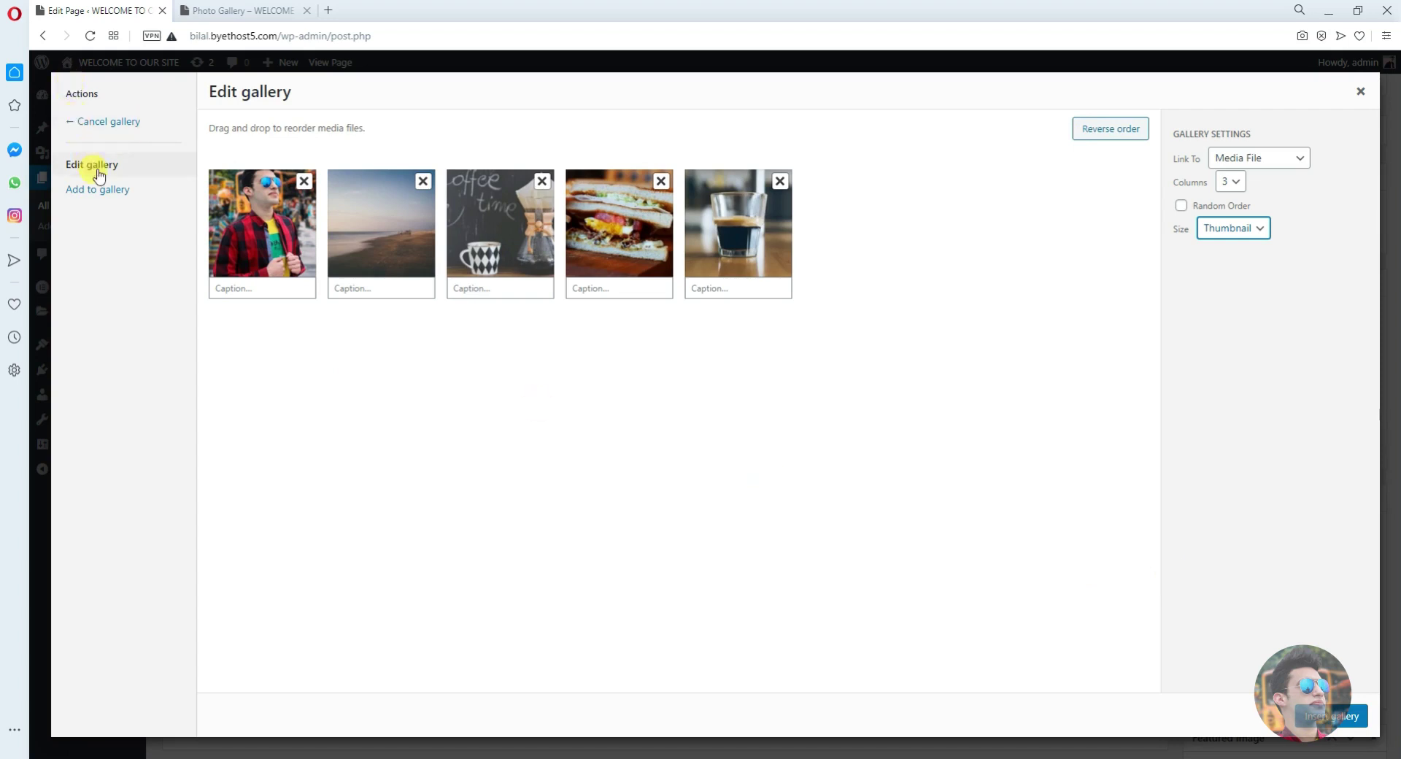
pyautogui.click(1324, 716)
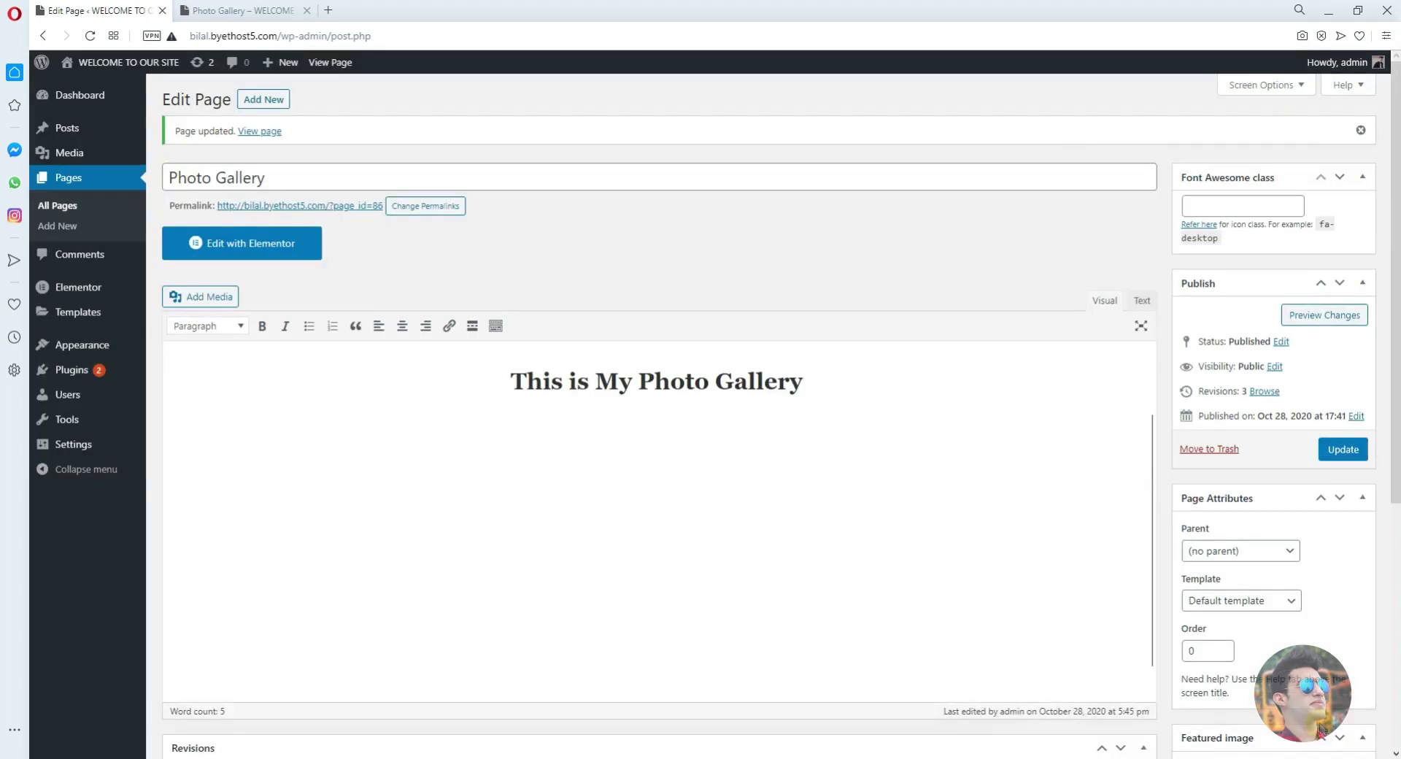
# Update the Photo Gallery page and reload it on the live site to check the image gallery
pyautogui.scroll(-2, 772, 469)
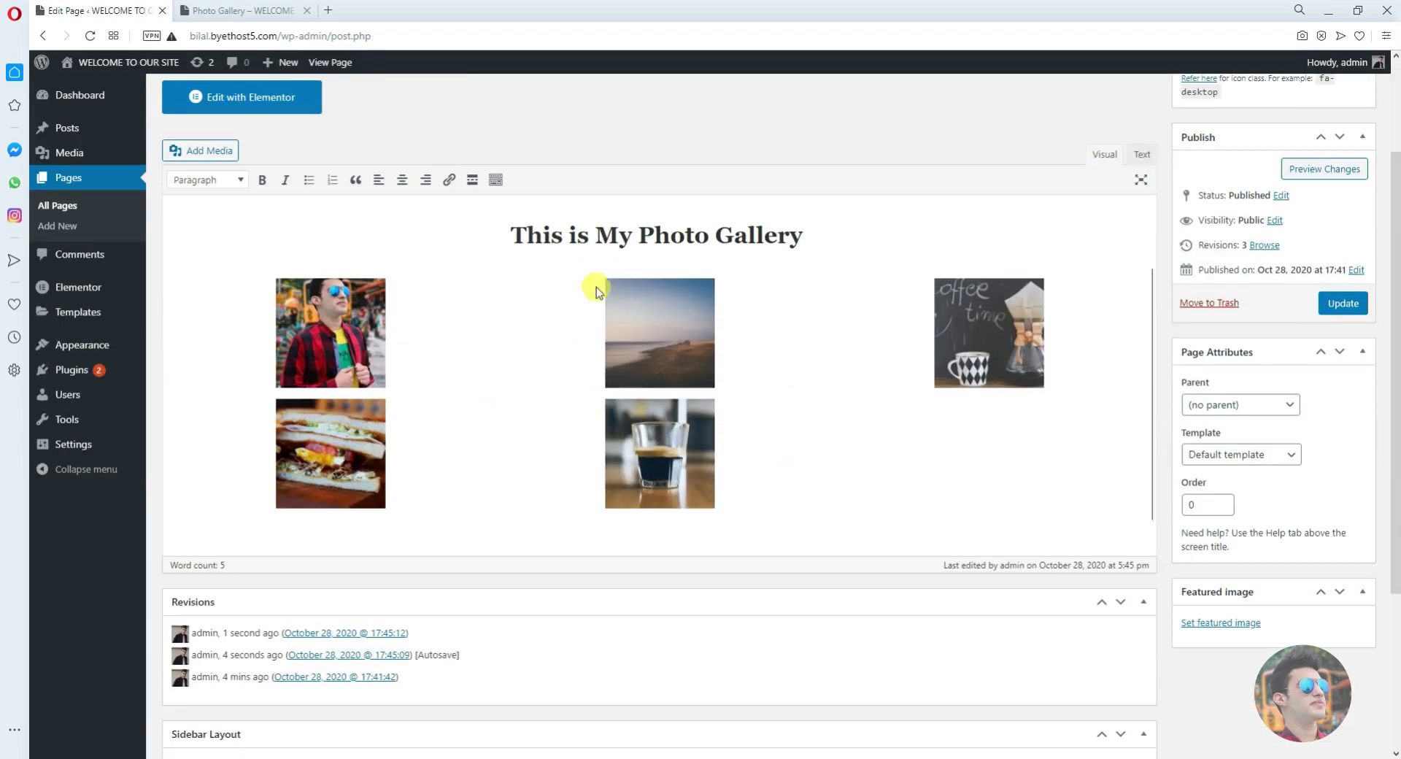
pyautogui.click(1345, 307)
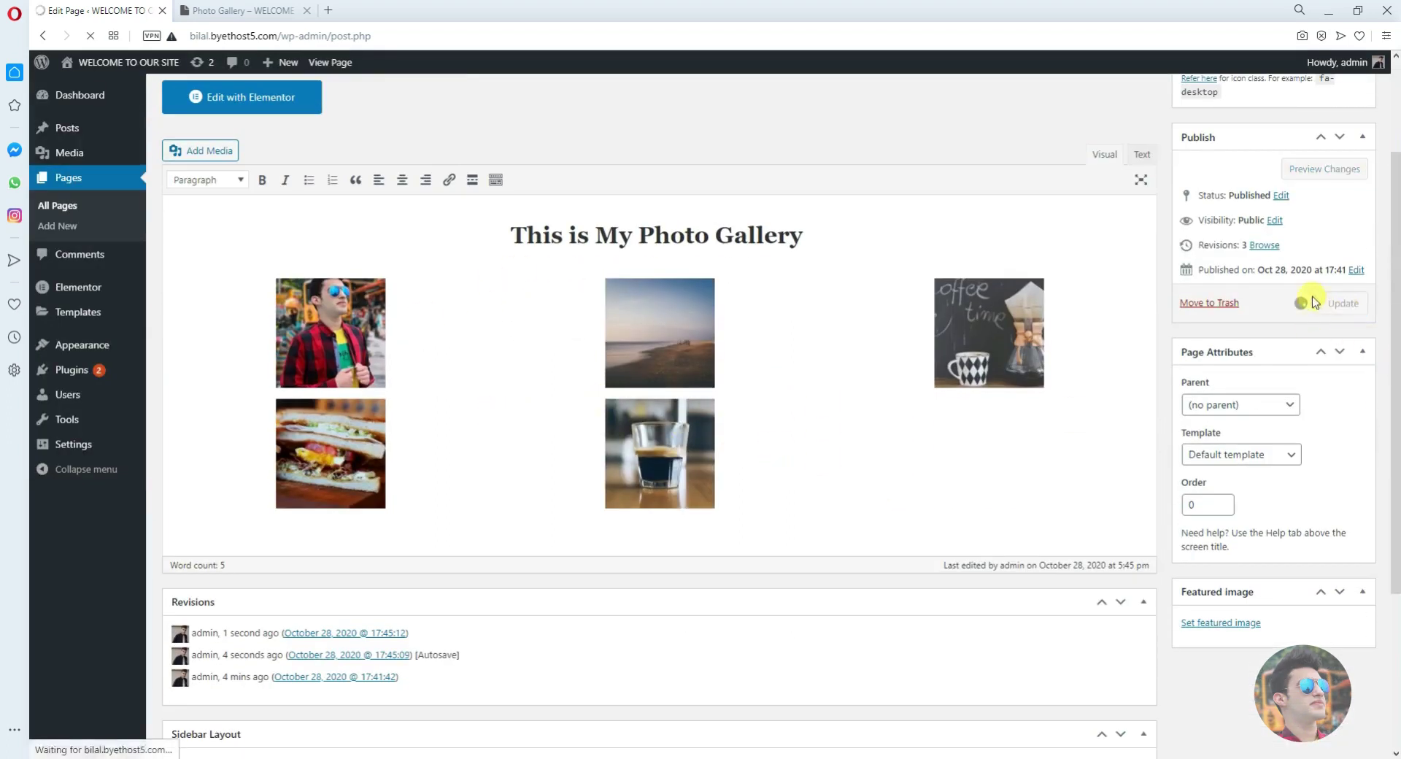
pyautogui.click(270, 10)
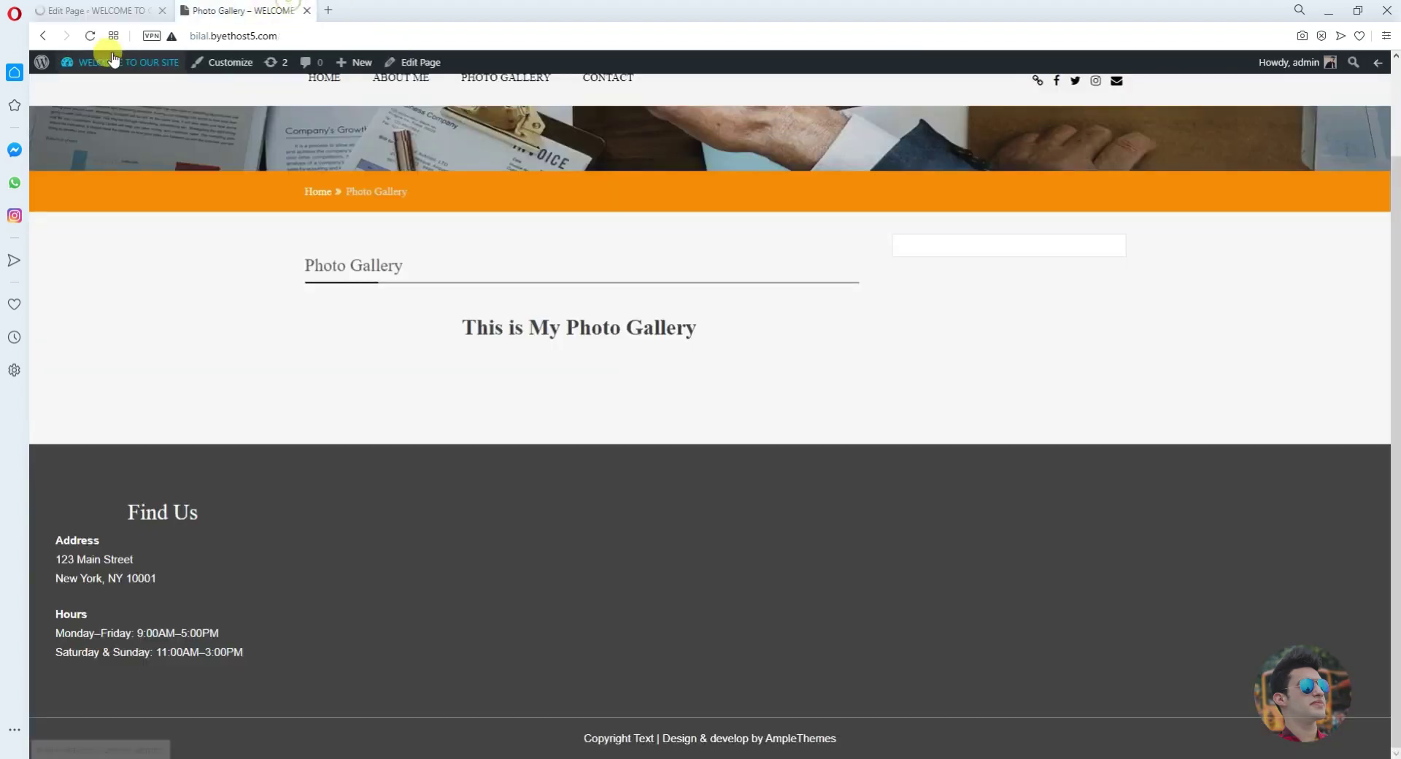
pyautogui.click(91, 36)
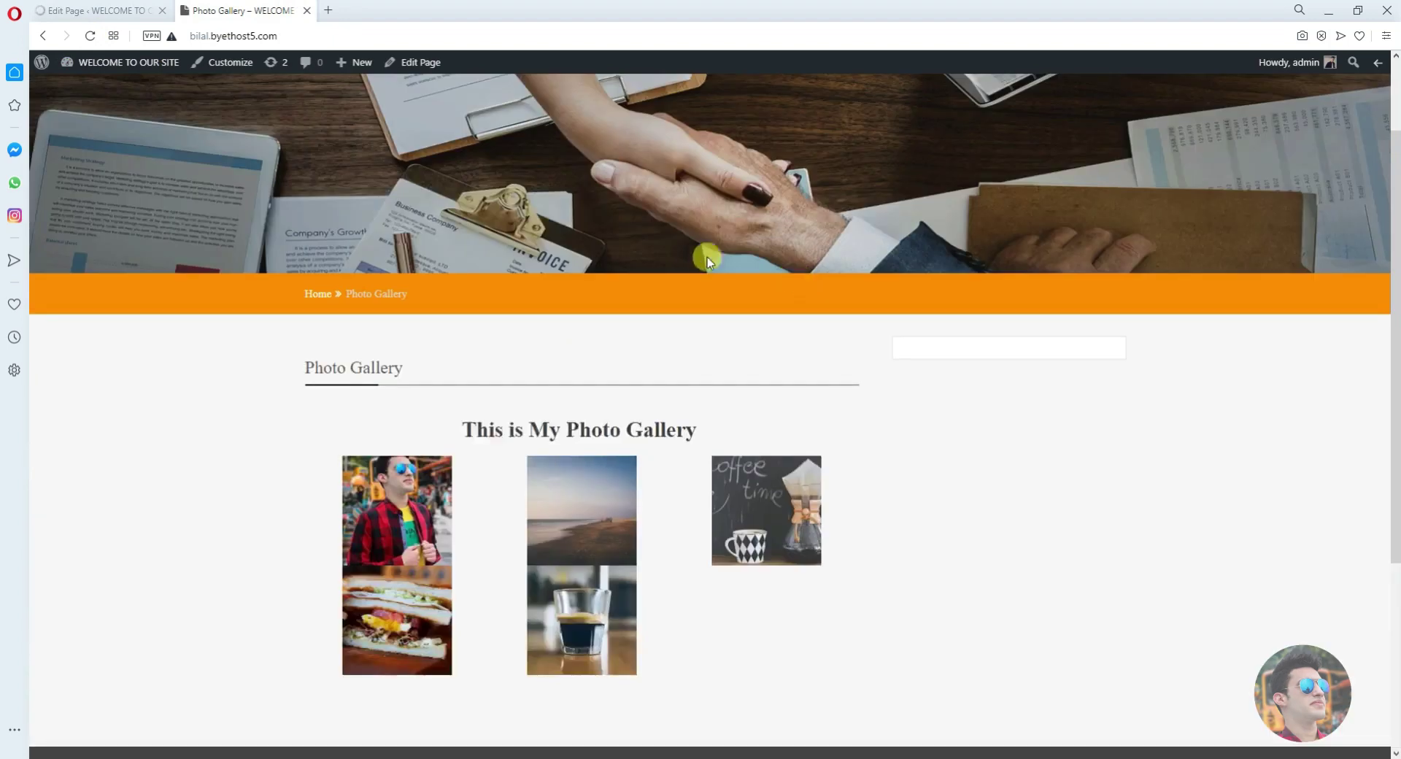
pyautogui.scroll(-4, 754, 391)
pyautogui.scroll(2, 419, 423)
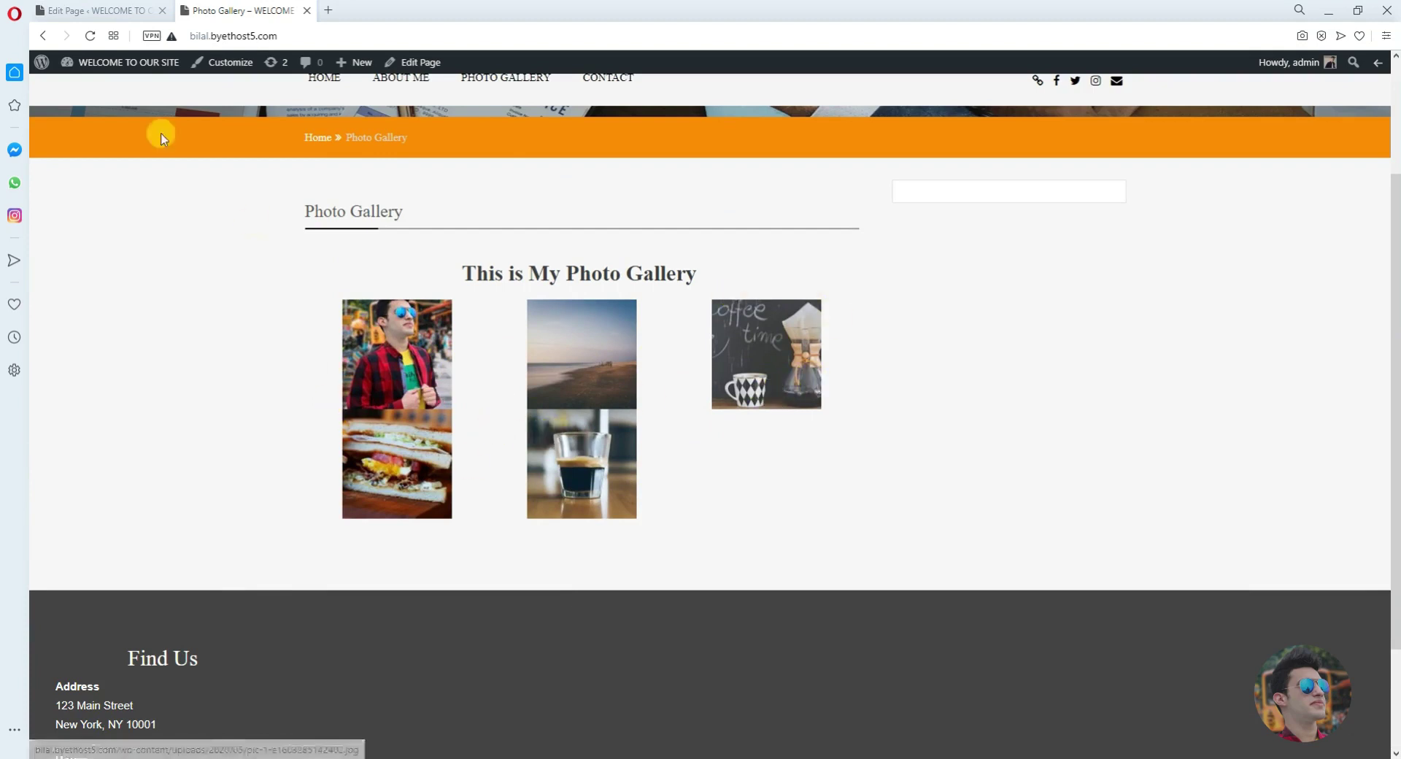
# Examine the template and parent options in the Photo Gallery page's attributes, keeping Default template and no parent
pyautogui.click(99, 10)
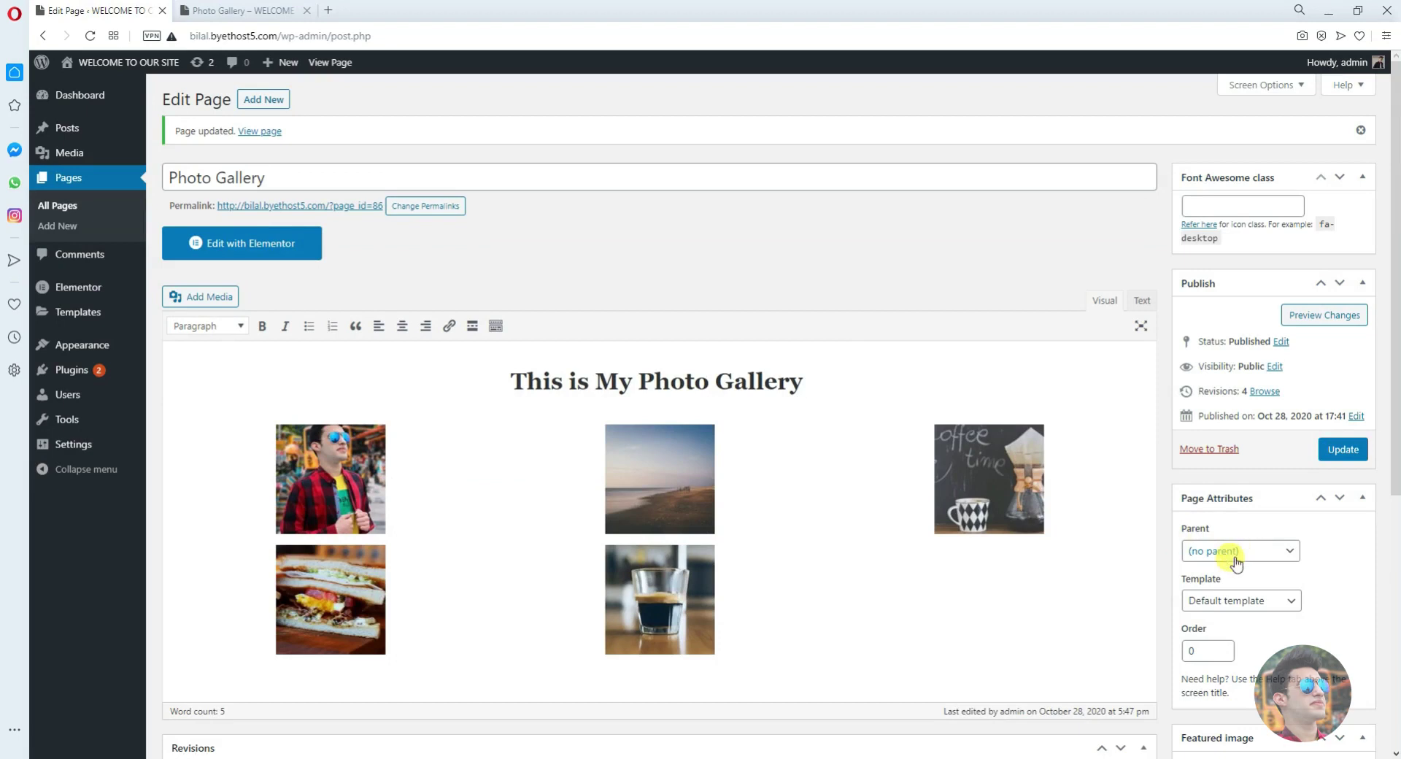
pyautogui.scroll(-1, 1236, 562)
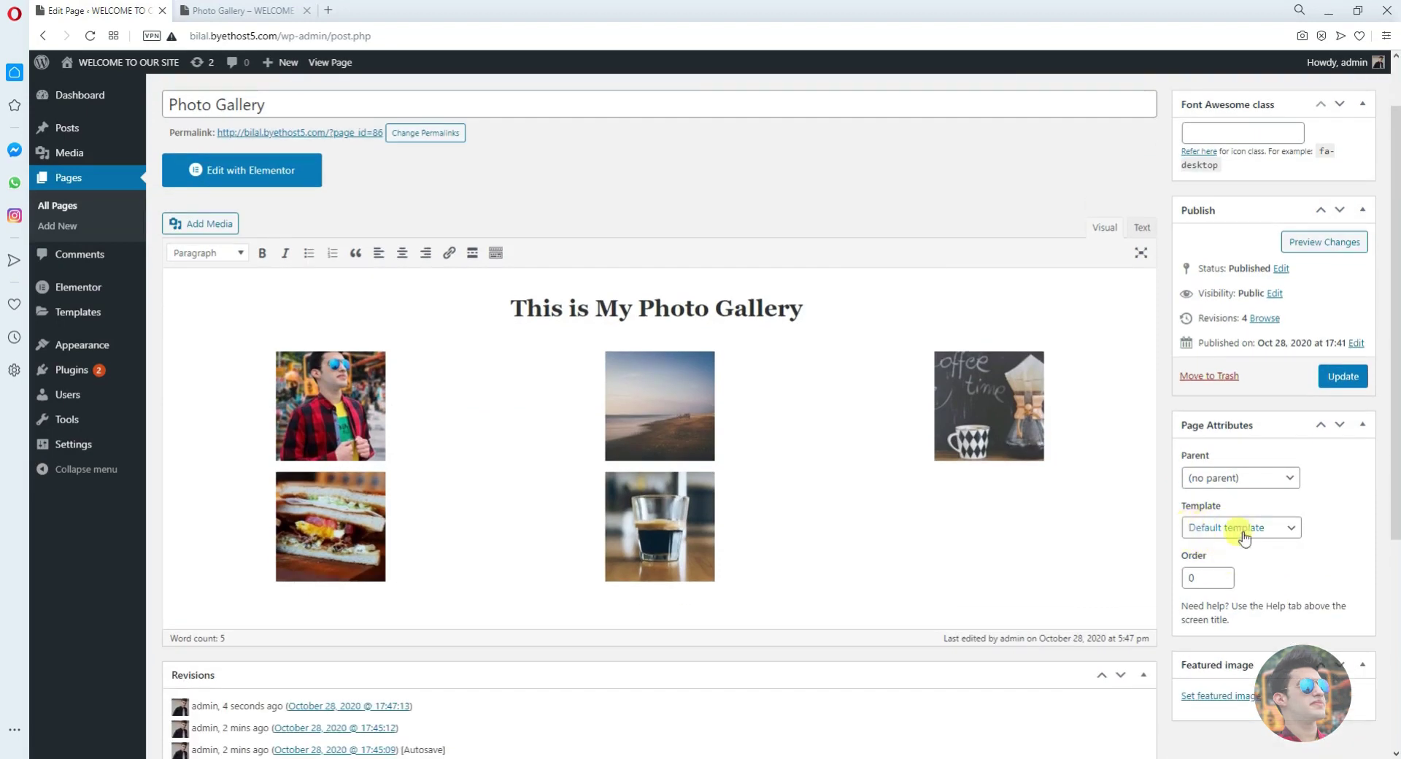
pyautogui.click(1199, 532)
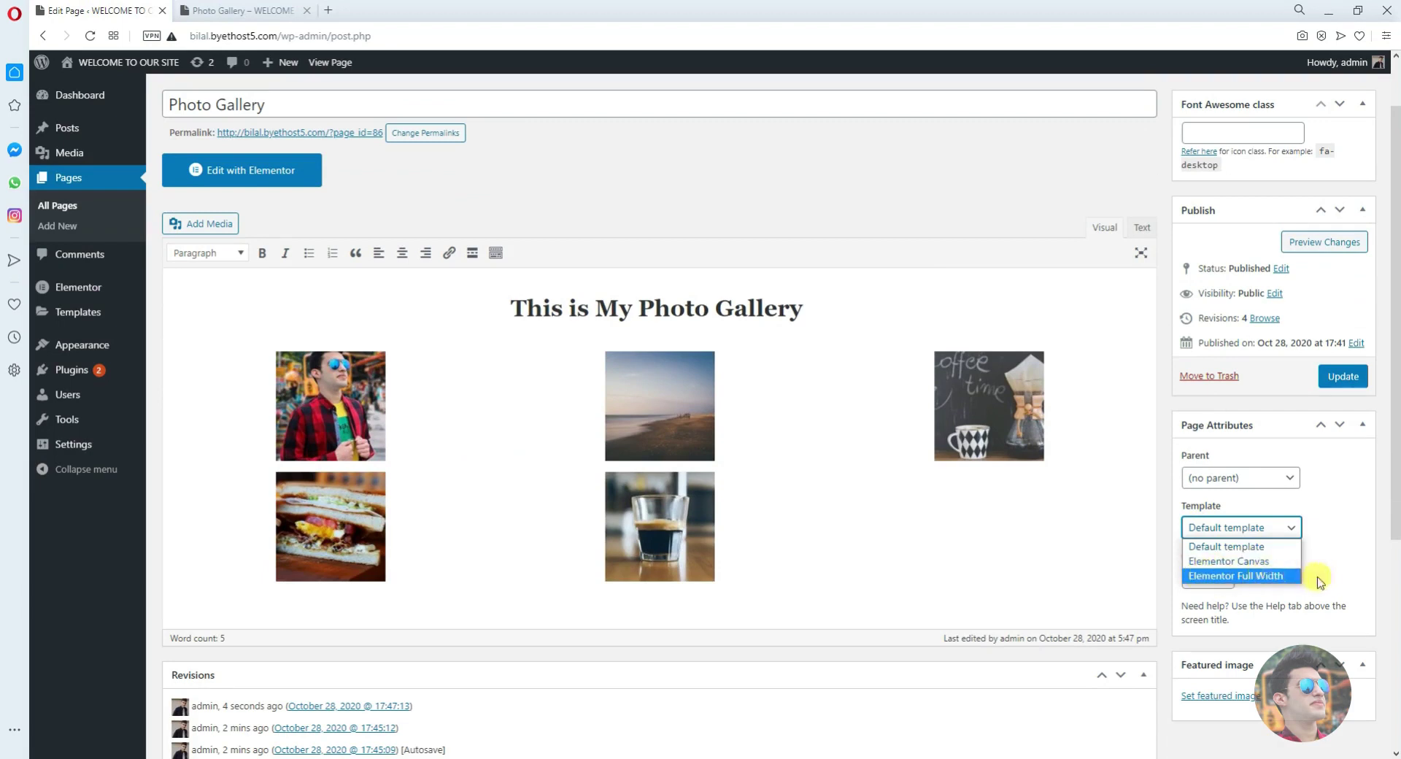
pyautogui.click(1329, 553)
pyautogui.scroll(-5, 1329, 553)
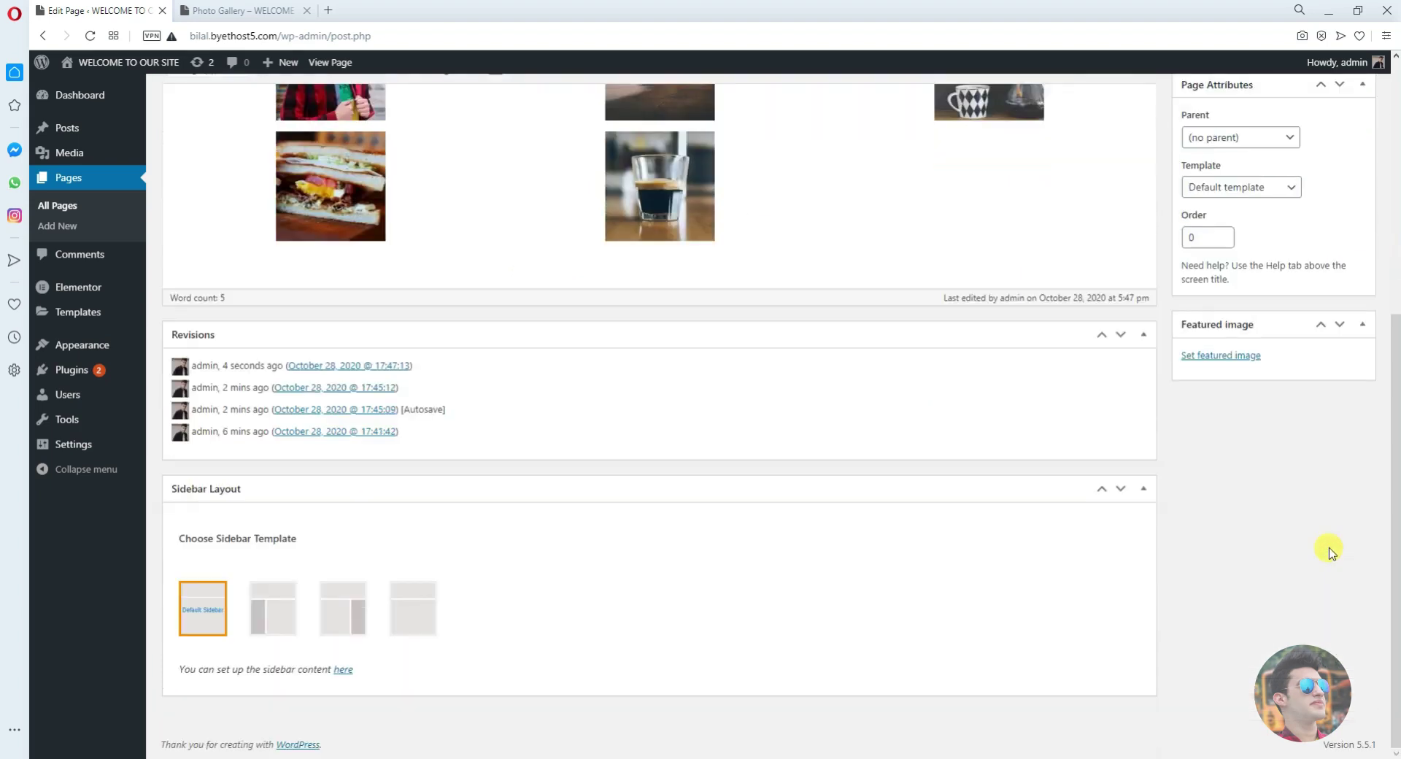
pyautogui.scroll(5, 1286, 503)
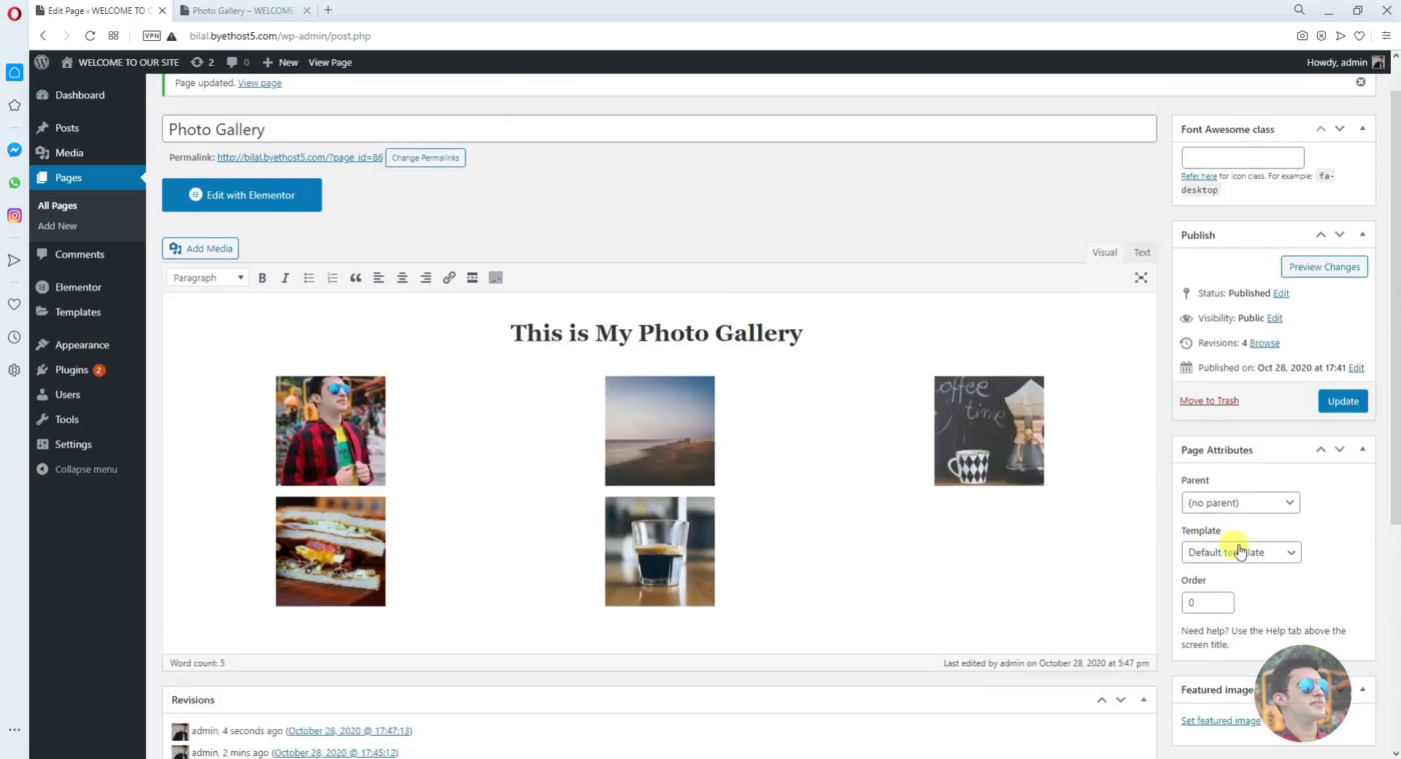
pyautogui.click(1210, 502)
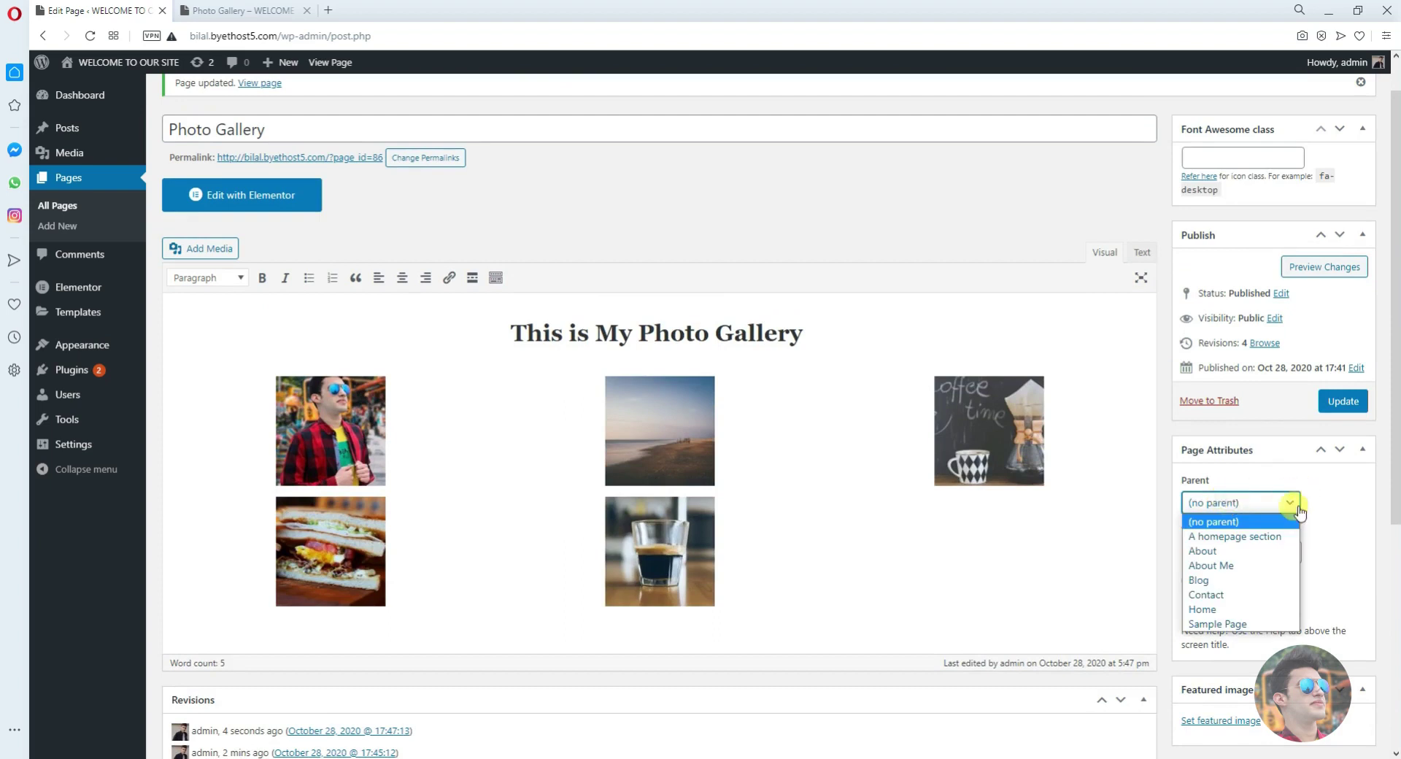
pyautogui.click(1289, 502)
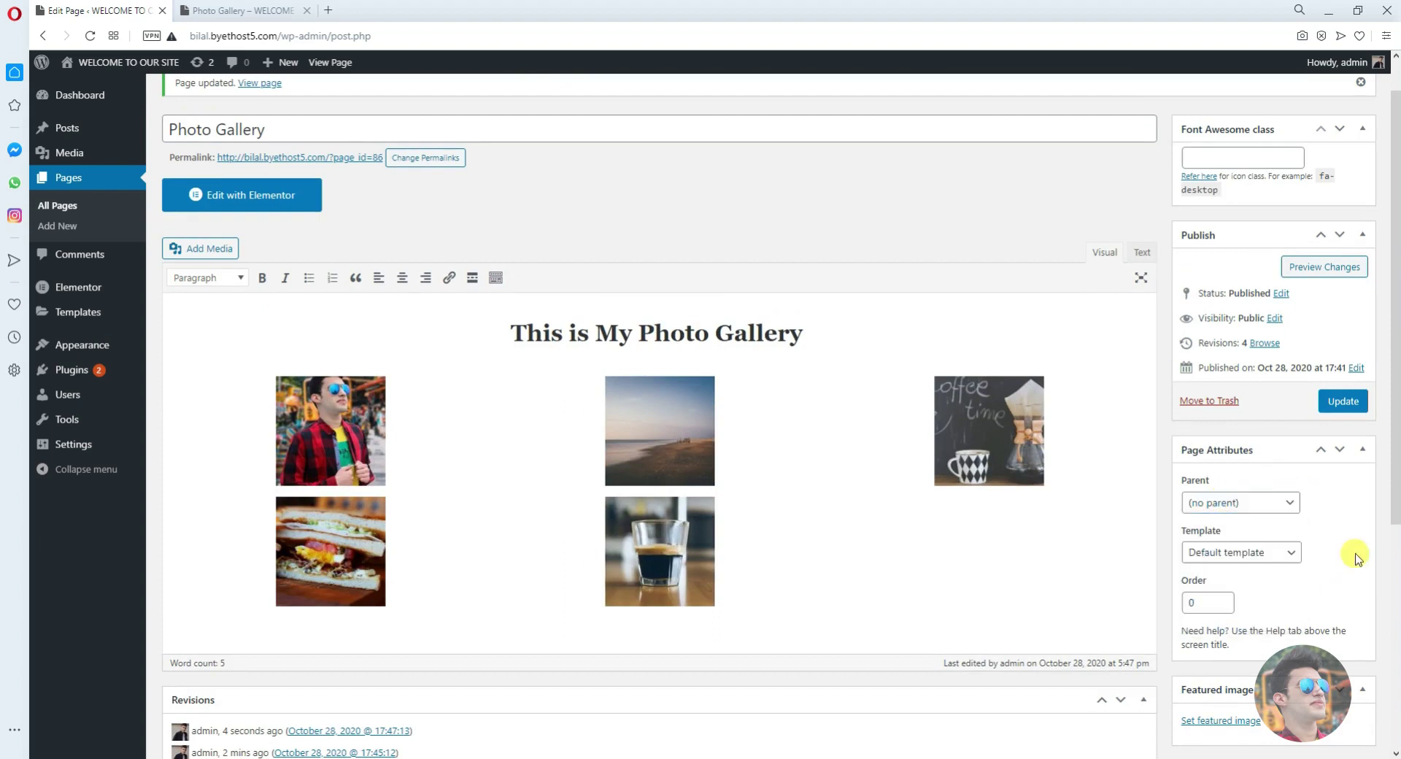
# Edit the gallery on the Photo Gallery page, keeping 3 columns, and set its image size to Medium
pyautogui.click(745, 449)
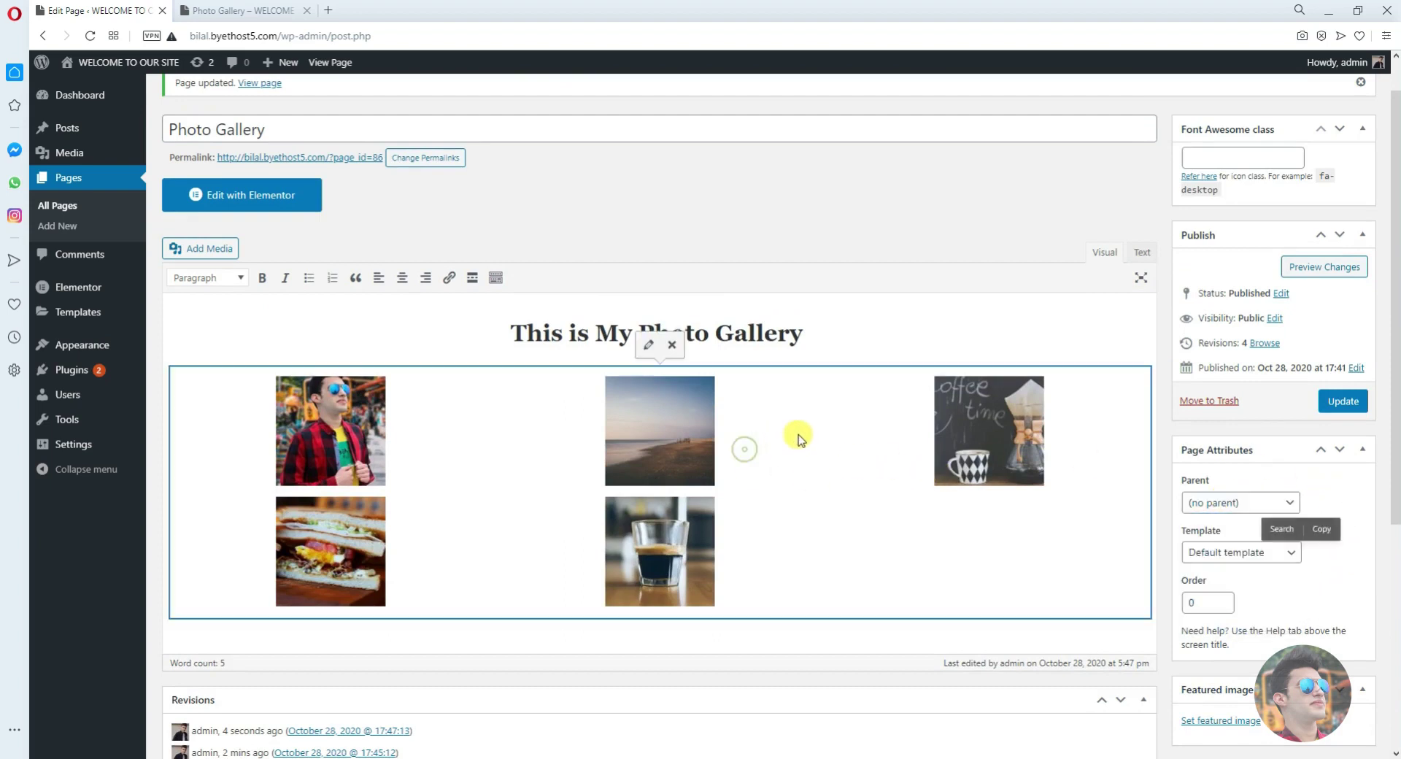
pyautogui.click(648, 344)
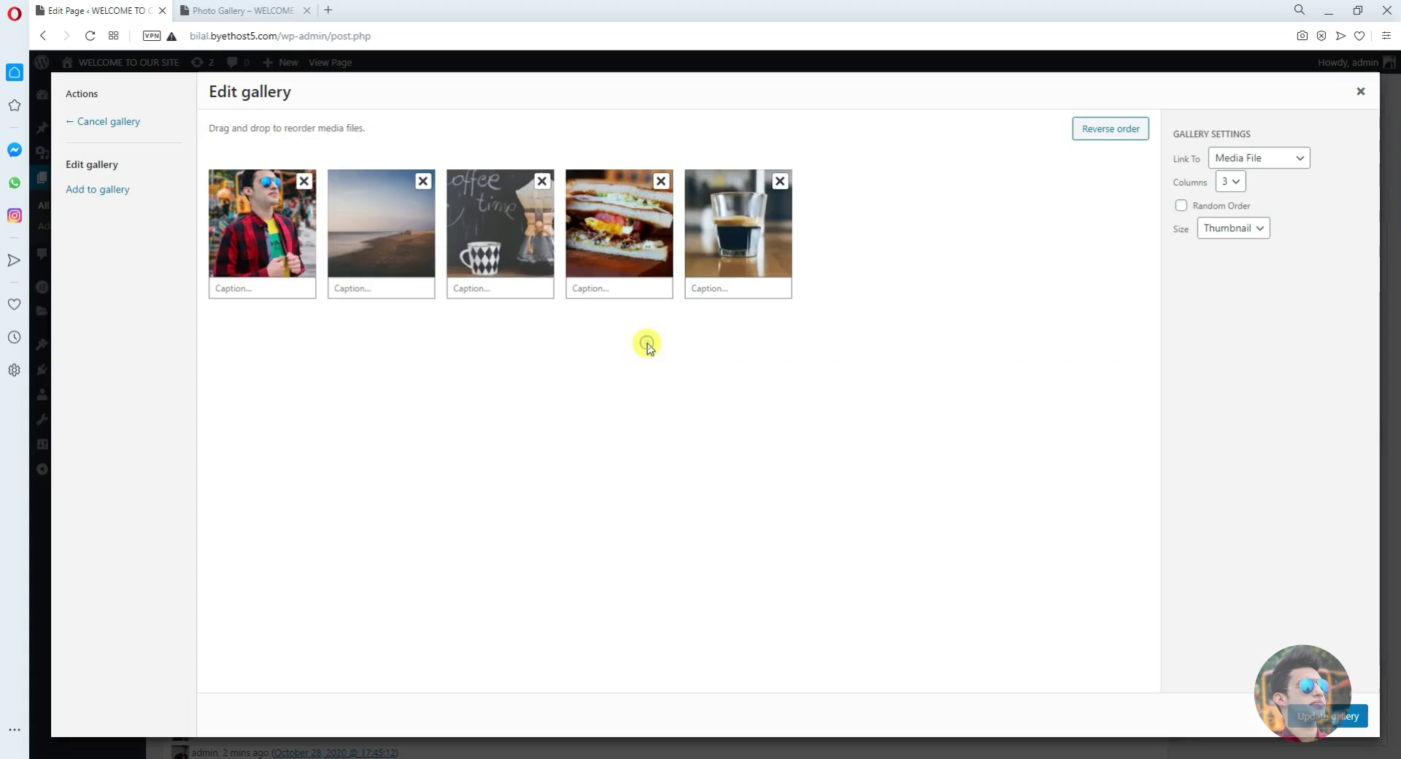
pyautogui.click(1239, 186)
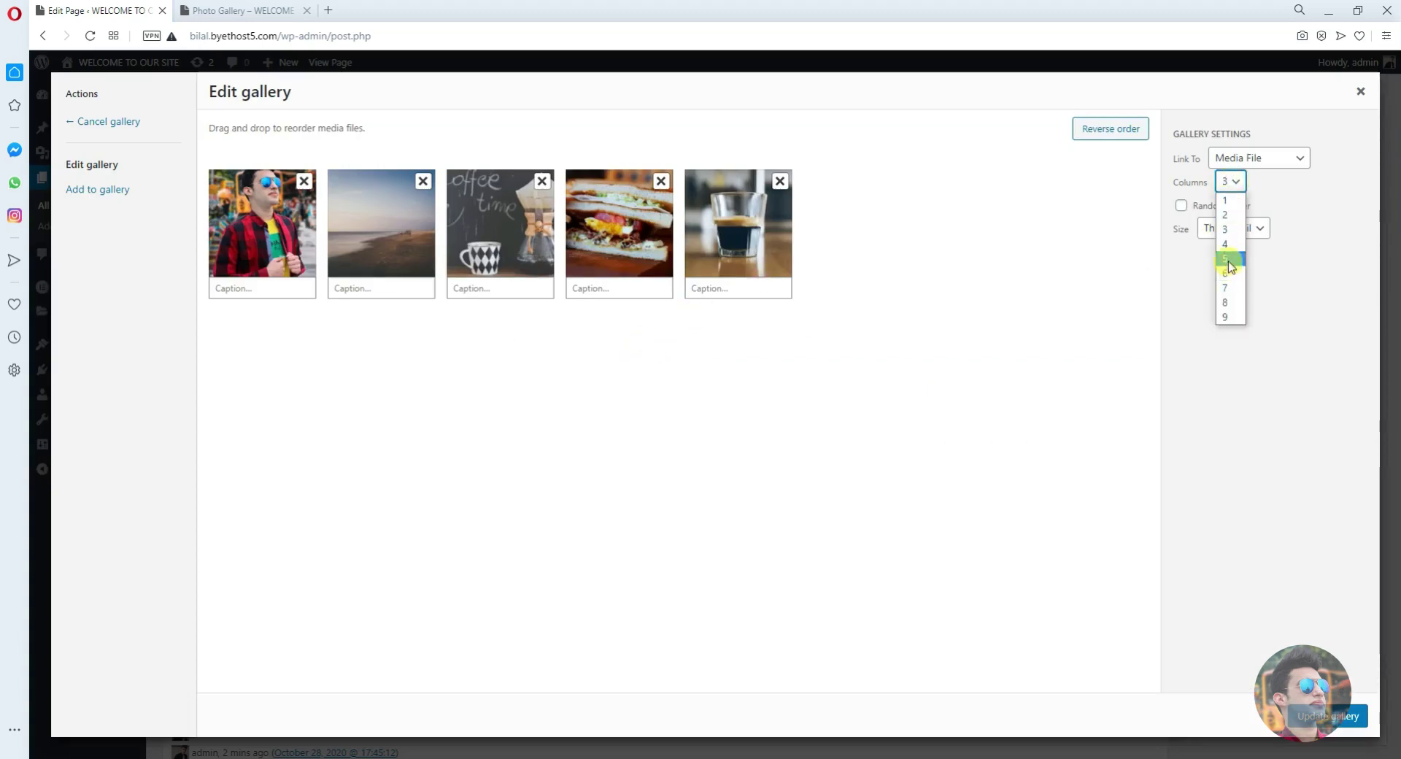
pyautogui.click(1231, 259)
pyautogui.click(1229, 182)
pyautogui.click(1226, 229)
pyautogui.click(1227, 232)
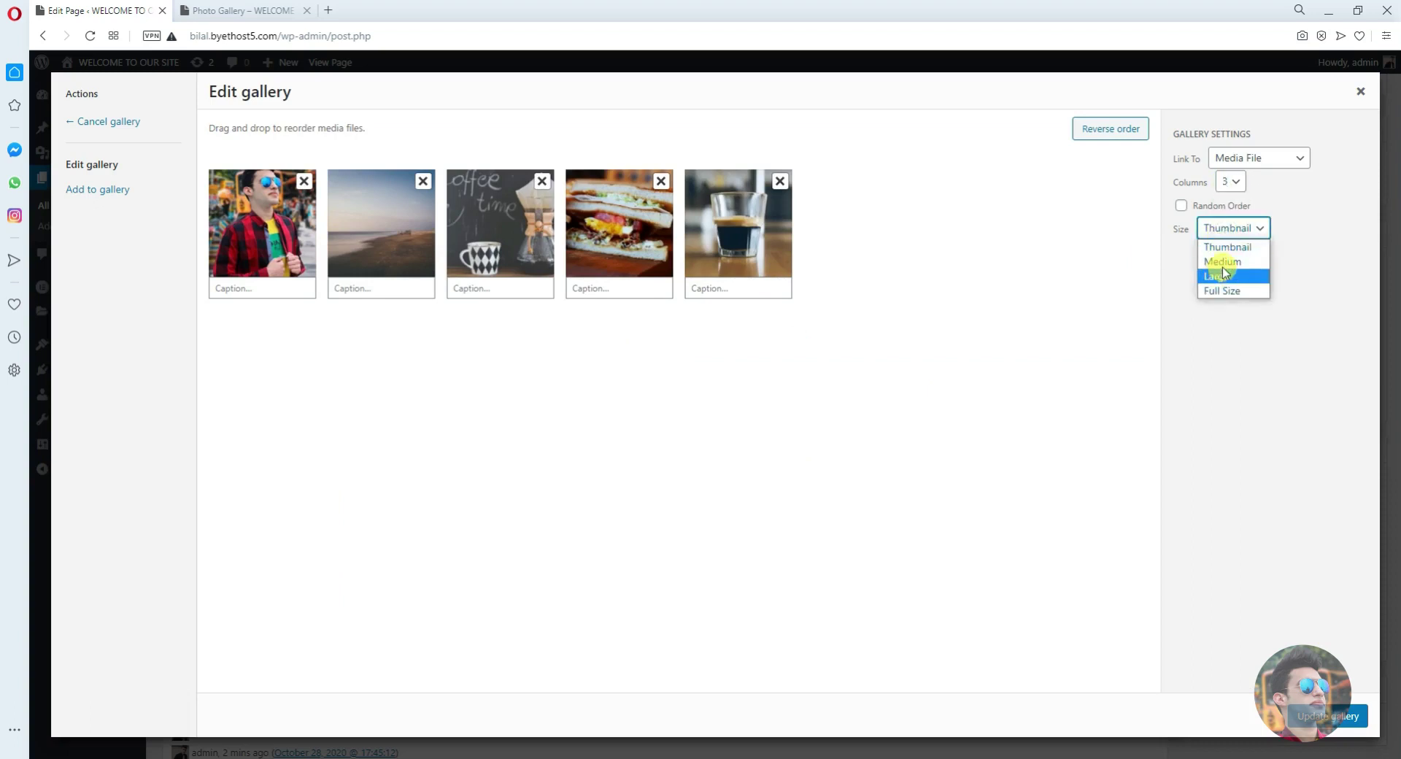
pyautogui.click(1236, 263)
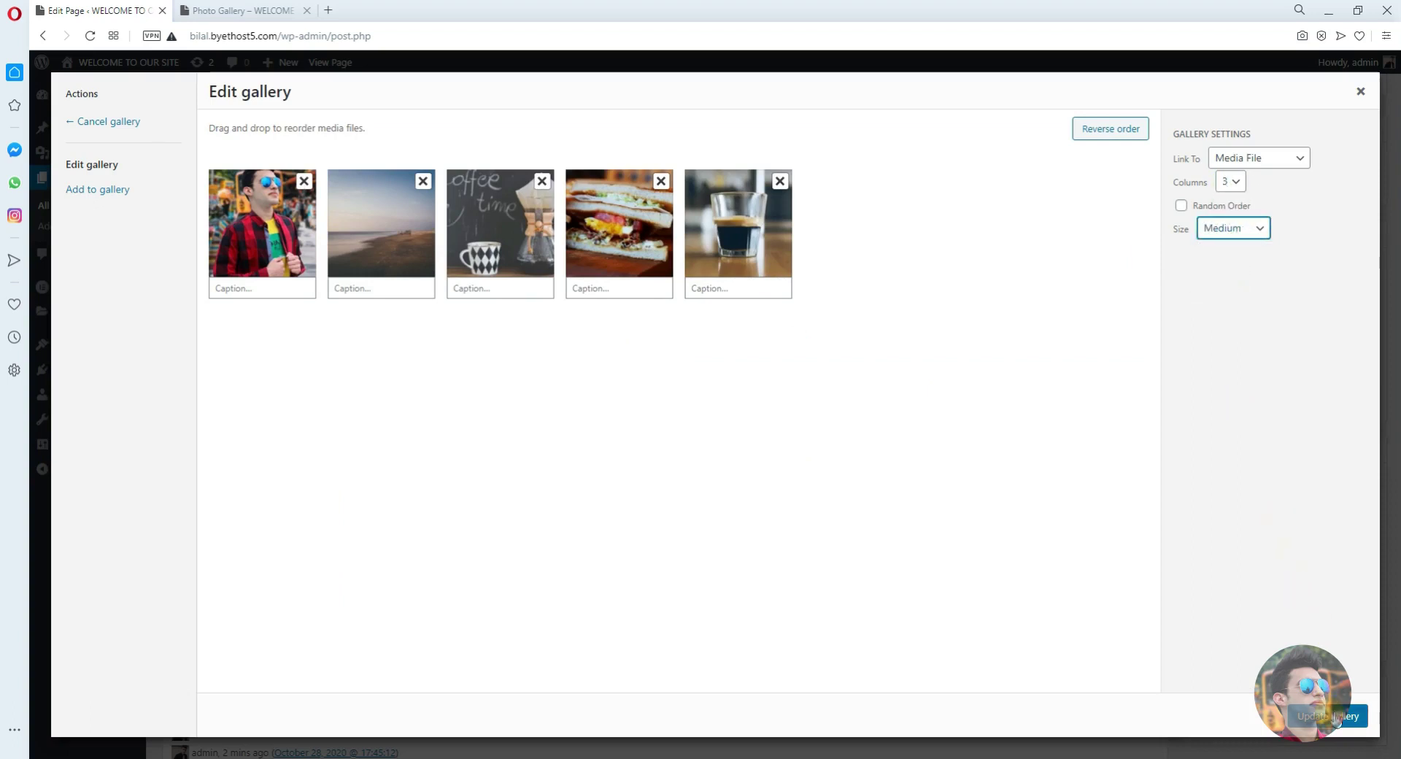
pyautogui.click(1336, 717)
# Update the Photo Gallery page and reload it on the live site to check the medium-size images
pyautogui.click(1343, 401)
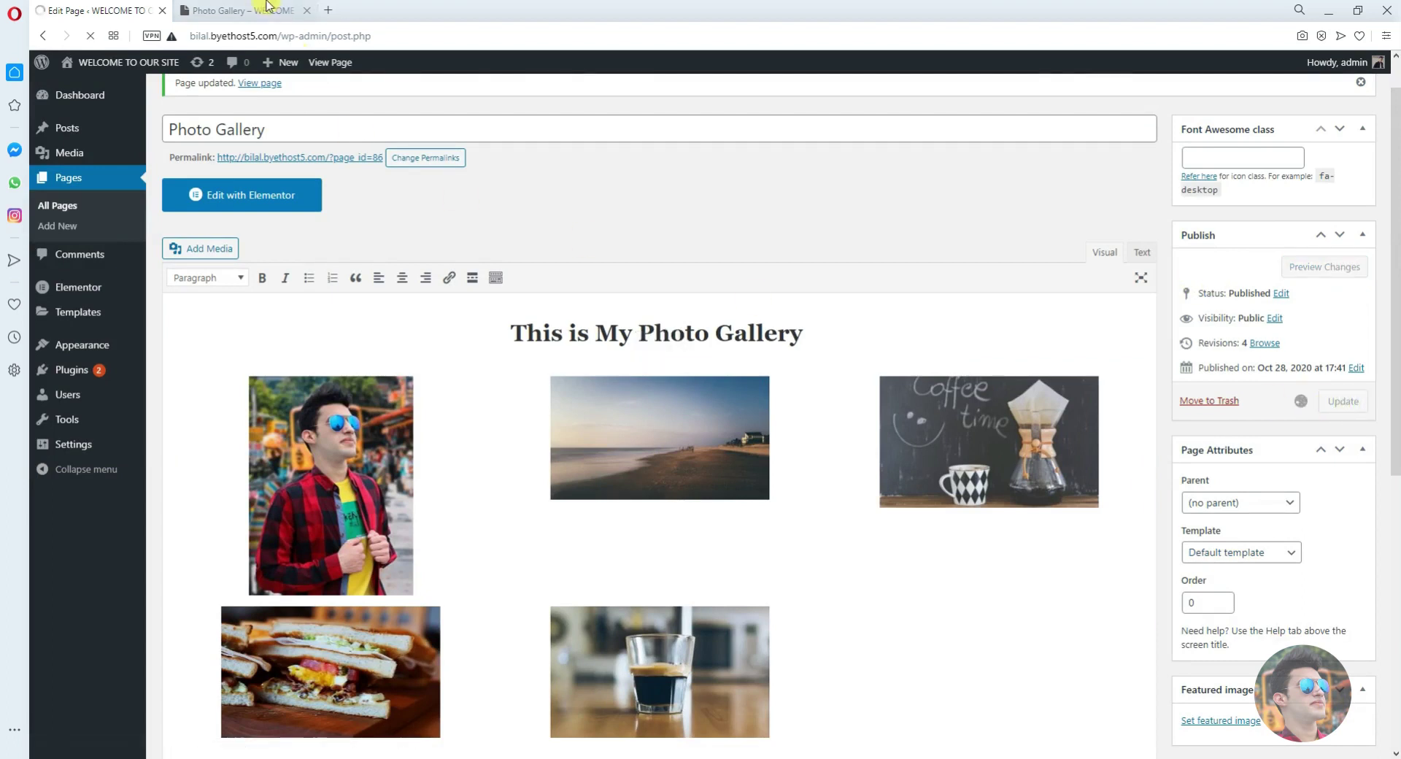
pyautogui.click(244, 11)
pyautogui.click(91, 35)
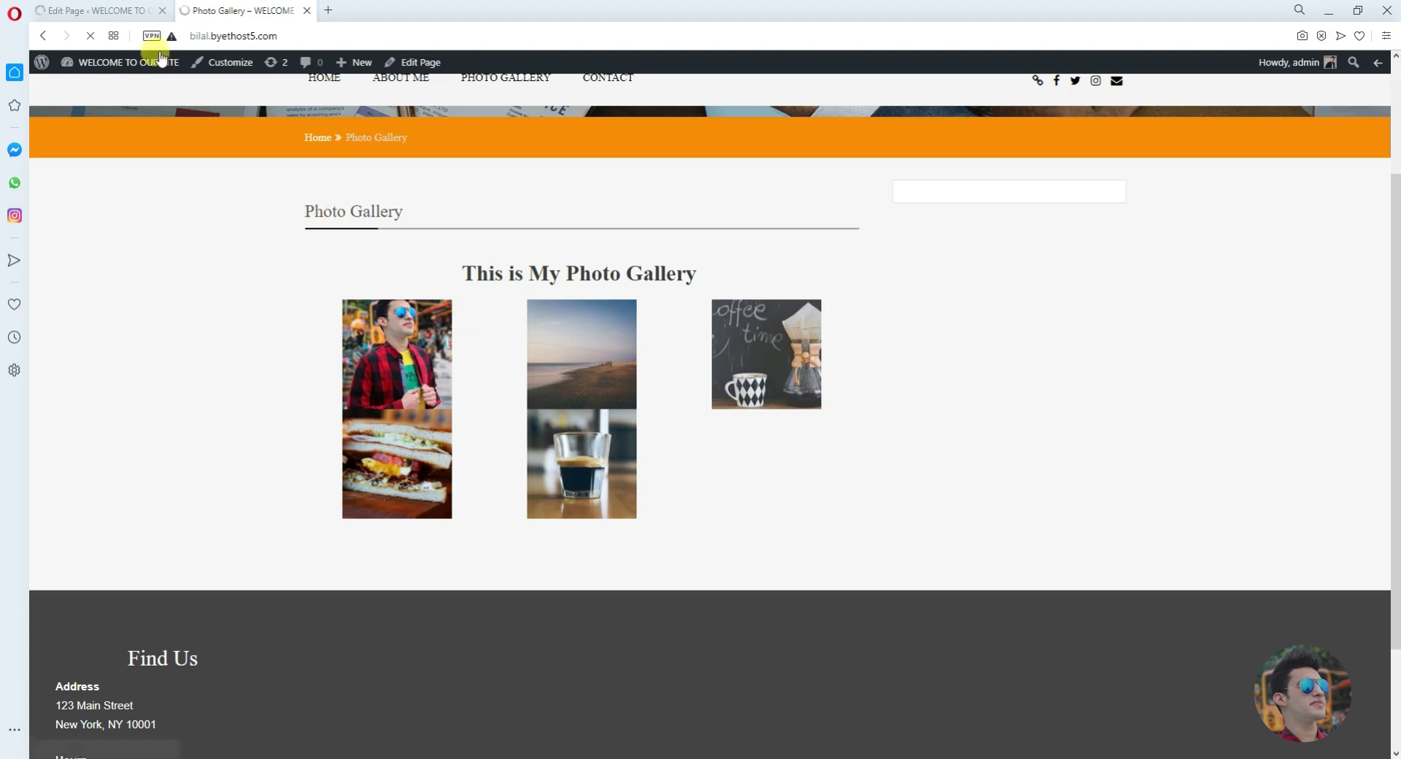
pyautogui.click(95, 10)
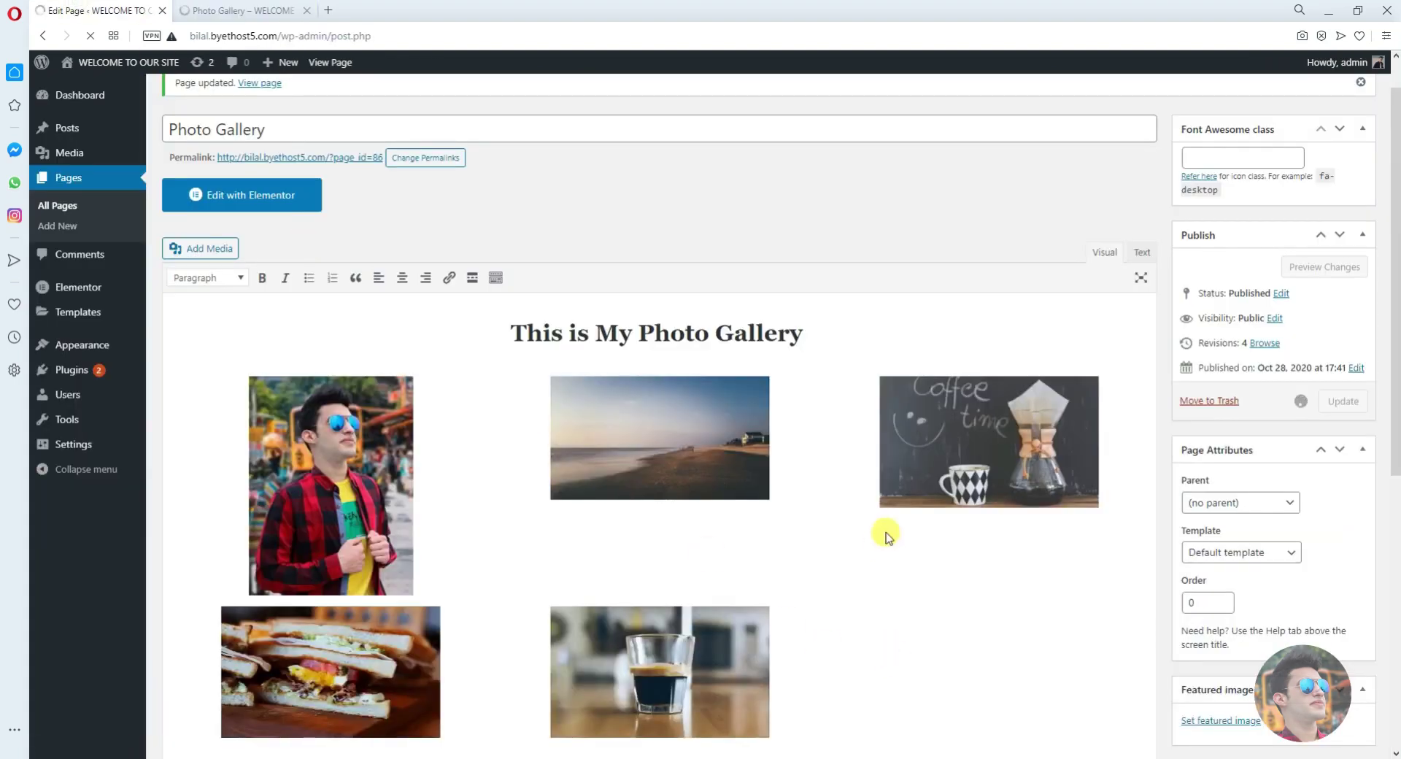
pyautogui.click(243, 7)
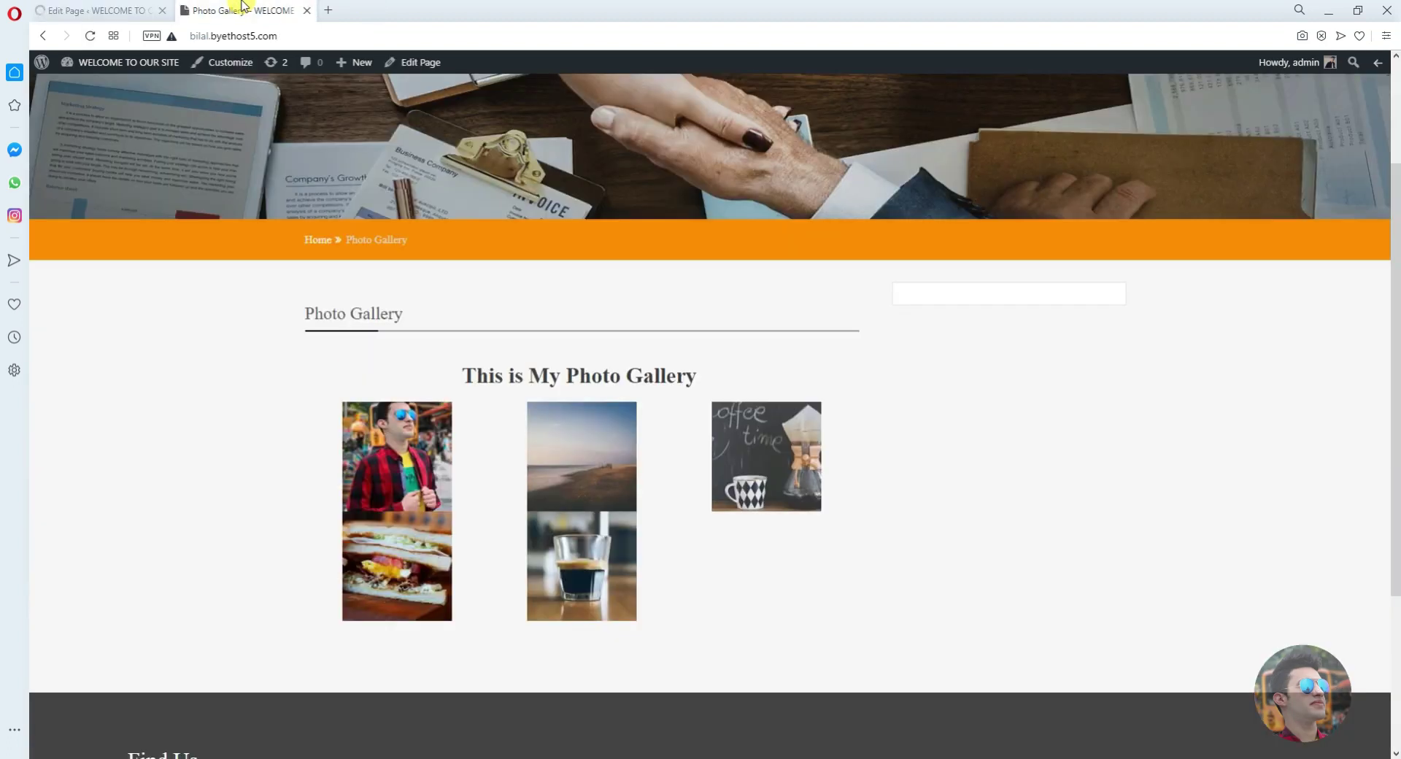
pyautogui.scroll(-3, 557, 454)
pyautogui.scroll(5, 558, 454)
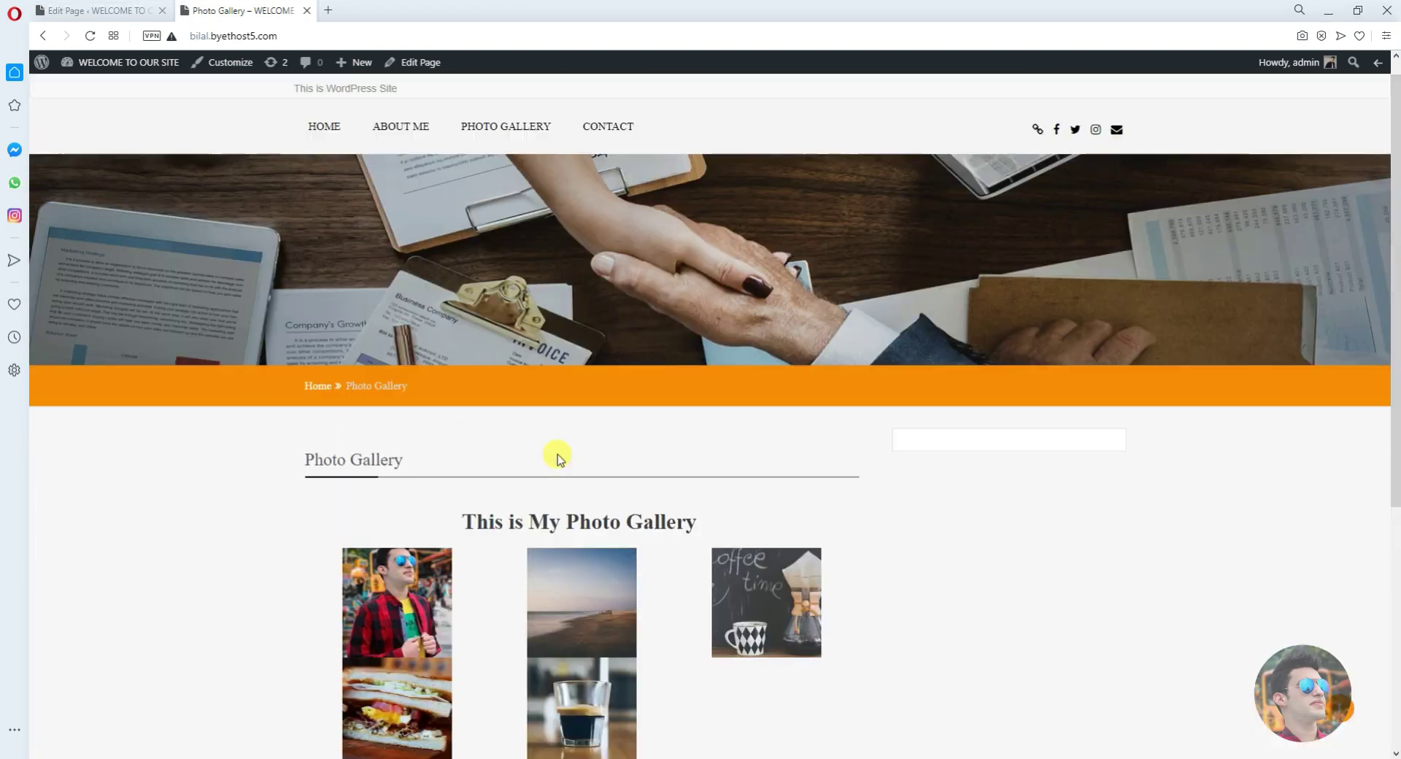
pyautogui.scroll(-3, 557, 458)
pyautogui.hotkey('ctrl', 'Tab')
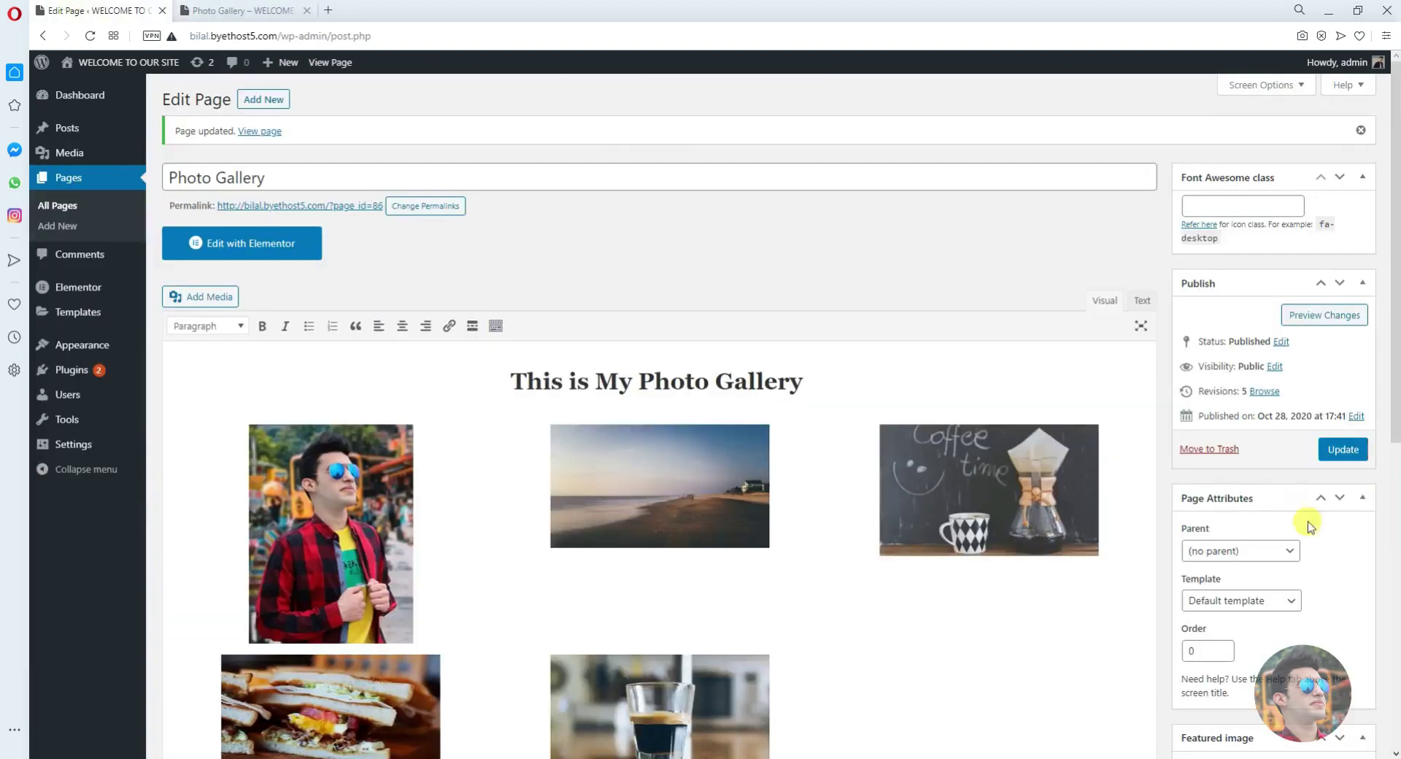
# Edit the gallery below the heading again and set its image size to Large
pyautogui.click(571, 427)
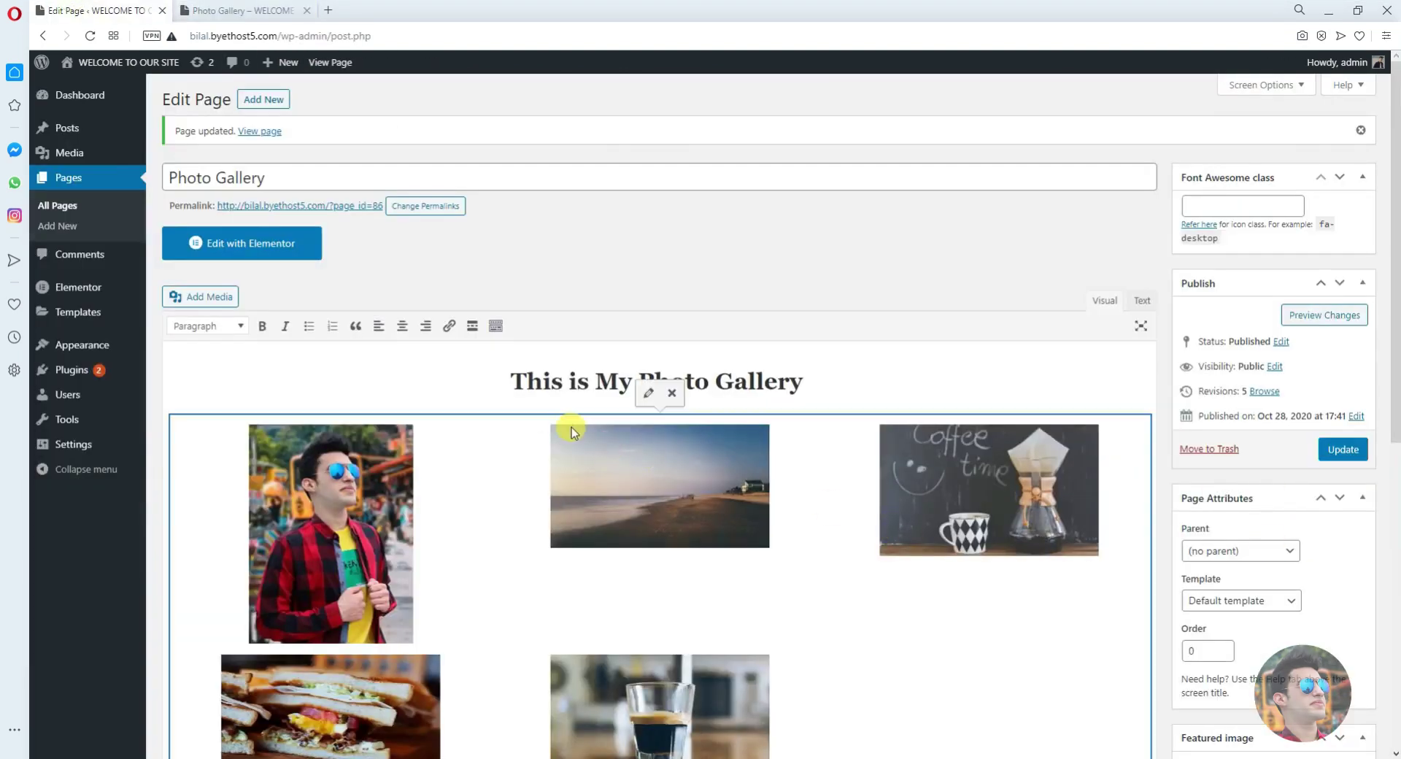
pyautogui.click(643, 395)
pyautogui.click(1239, 162)
pyautogui.click(1337, 345)
pyautogui.click(1232, 228)
pyautogui.click(1230, 278)
pyautogui.click(1341, 717)
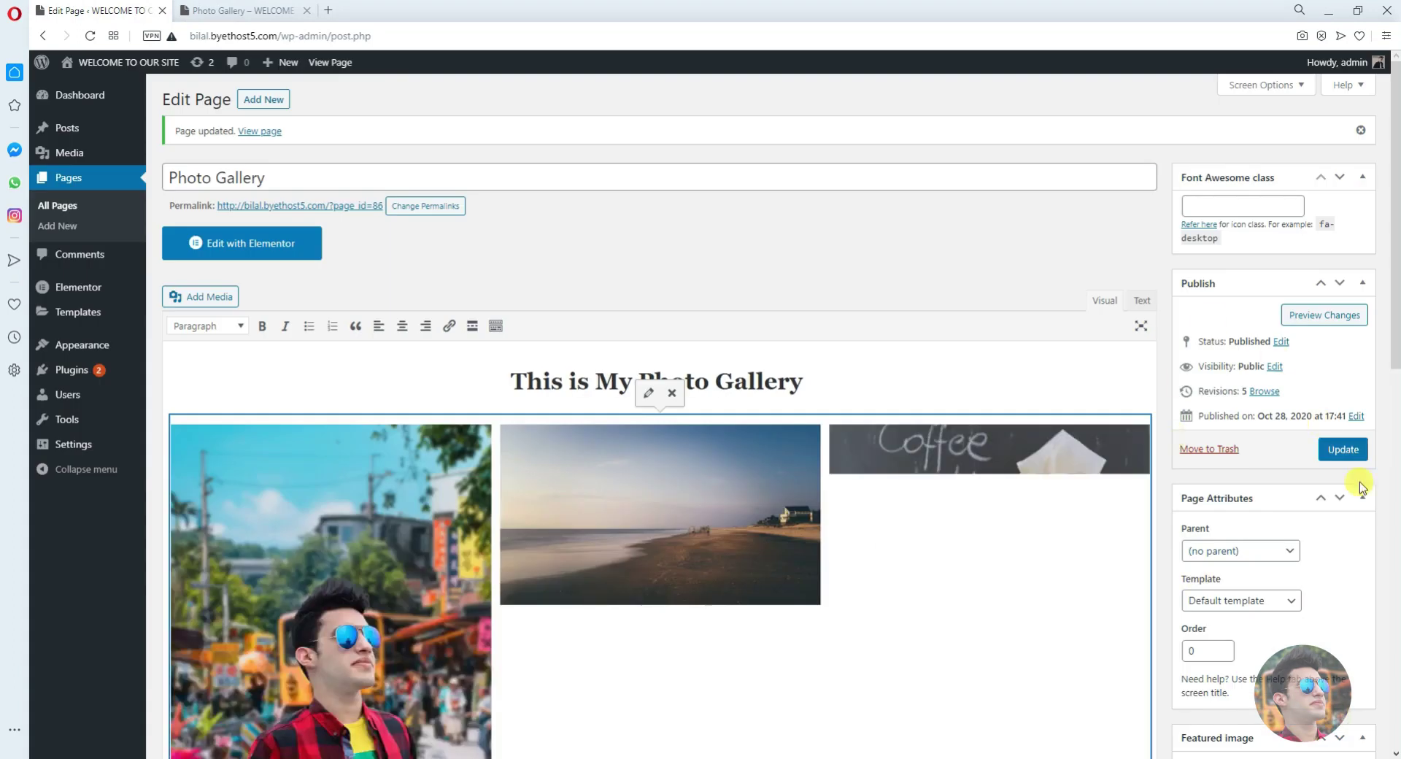
# Update the Photo Gallery page and reload it on the live site to check the large images
pyautogui.click(1347, 450)
pyautogui.scroll(-1, 1241, 482)
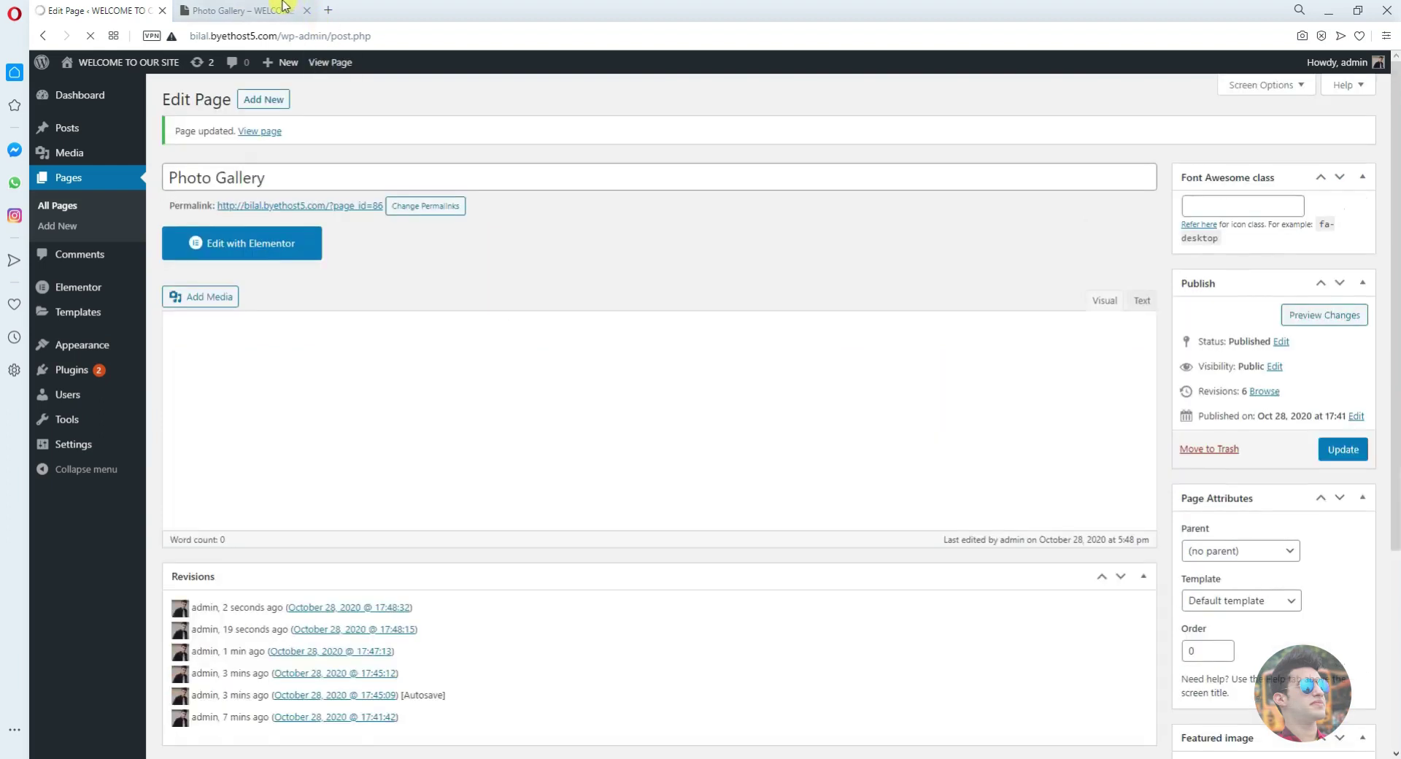
pyautogui.click(282, 11)
pyautogui.click(89, 38)
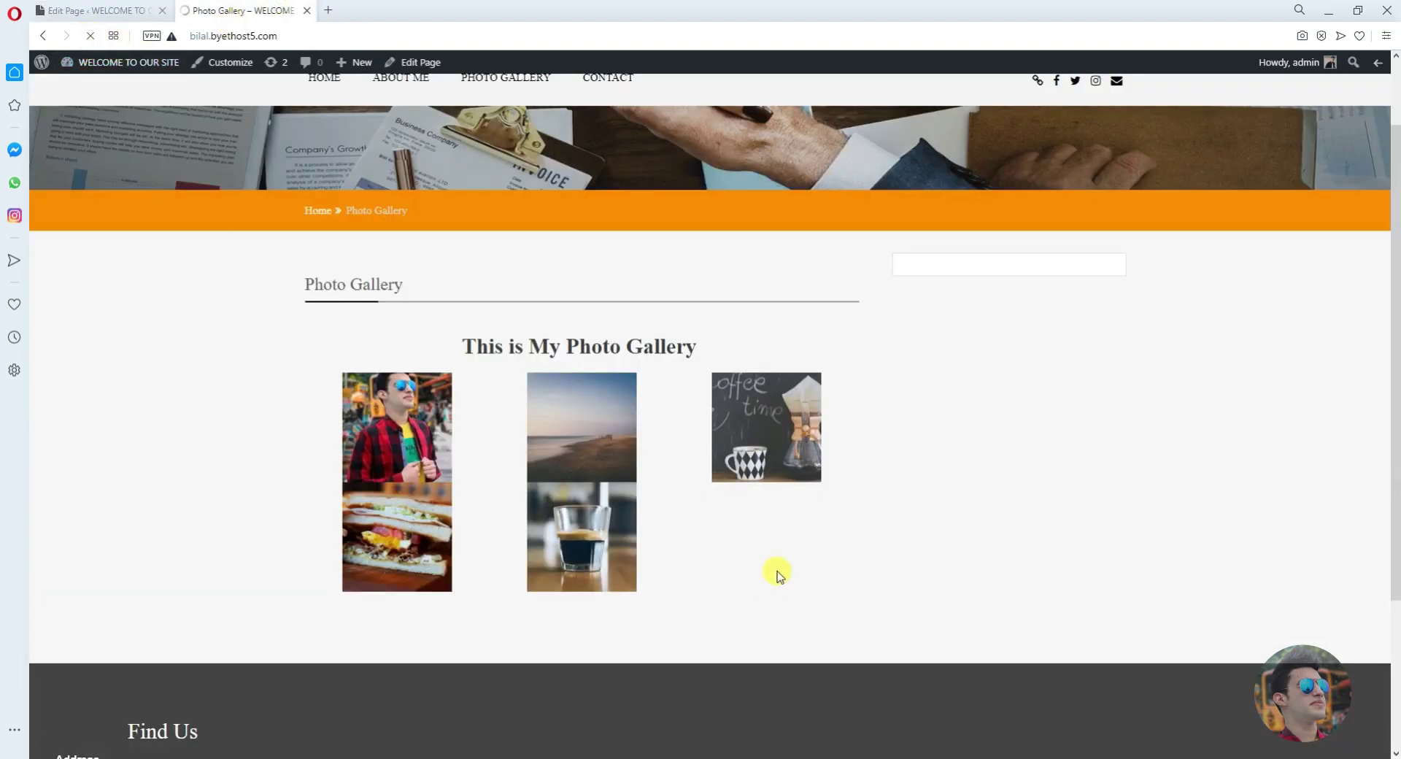
pyautogui.scroll(-1, 742, 450)
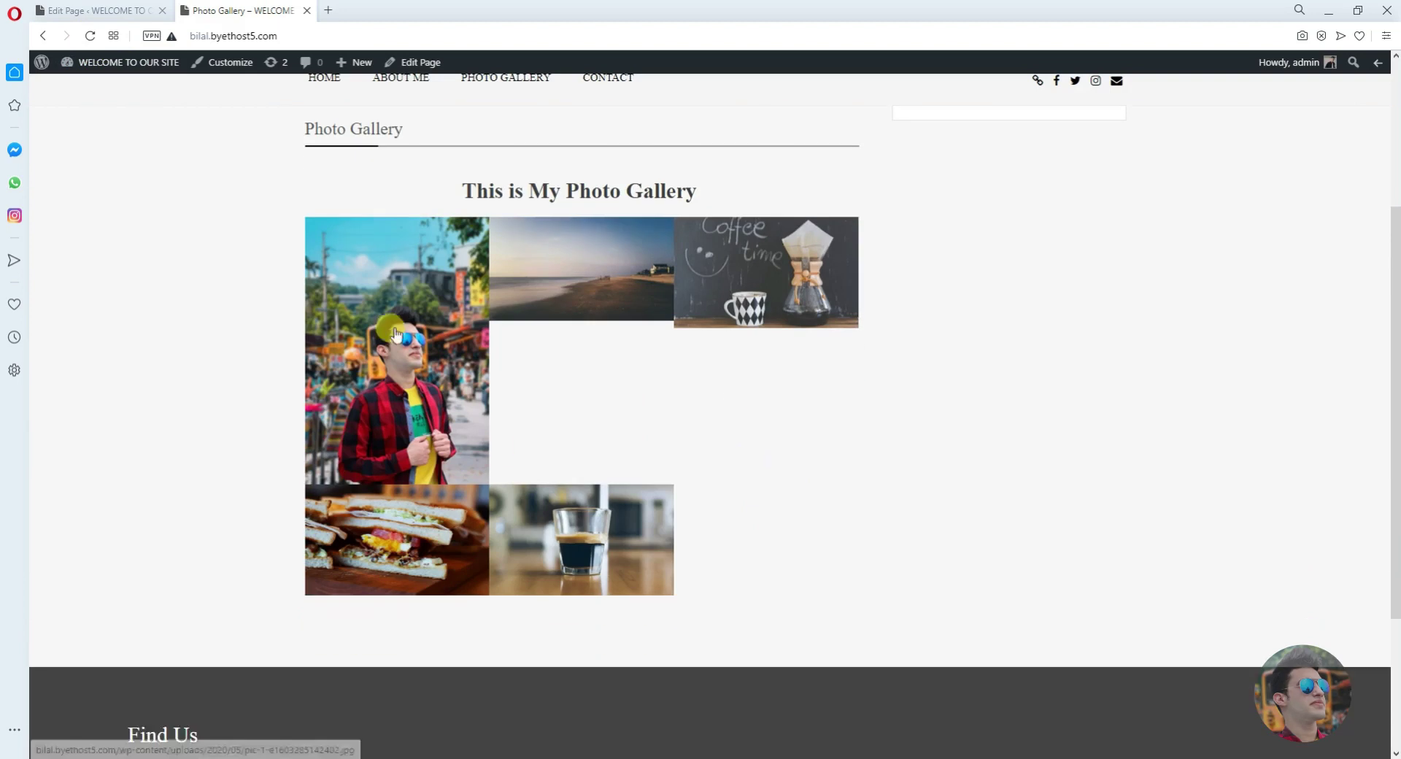
pyautogui.scroll(2, 574, 436)
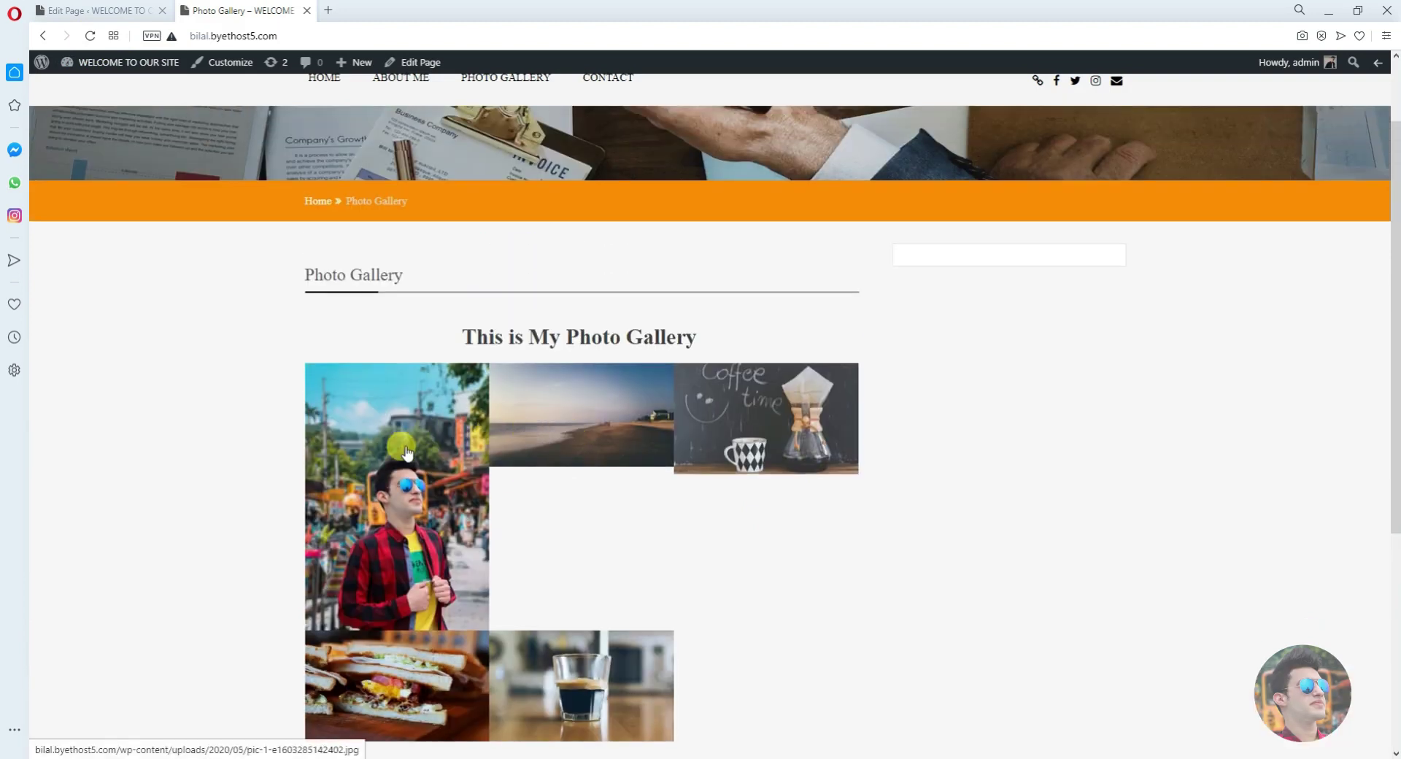
# Open the portrait and beach images from the live gallery to test their media file links
pyautogui.click(406, 453)
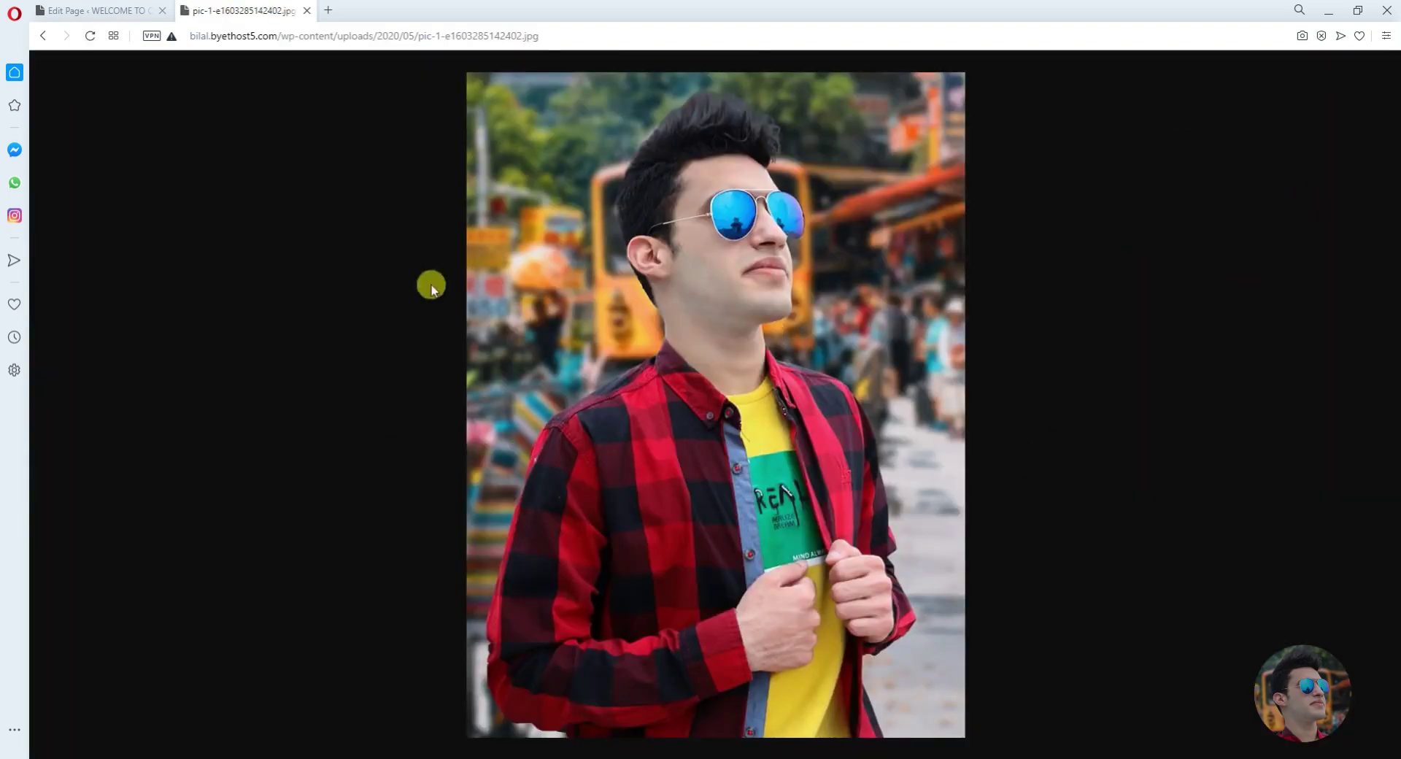
pyautogui.click(108, 7)
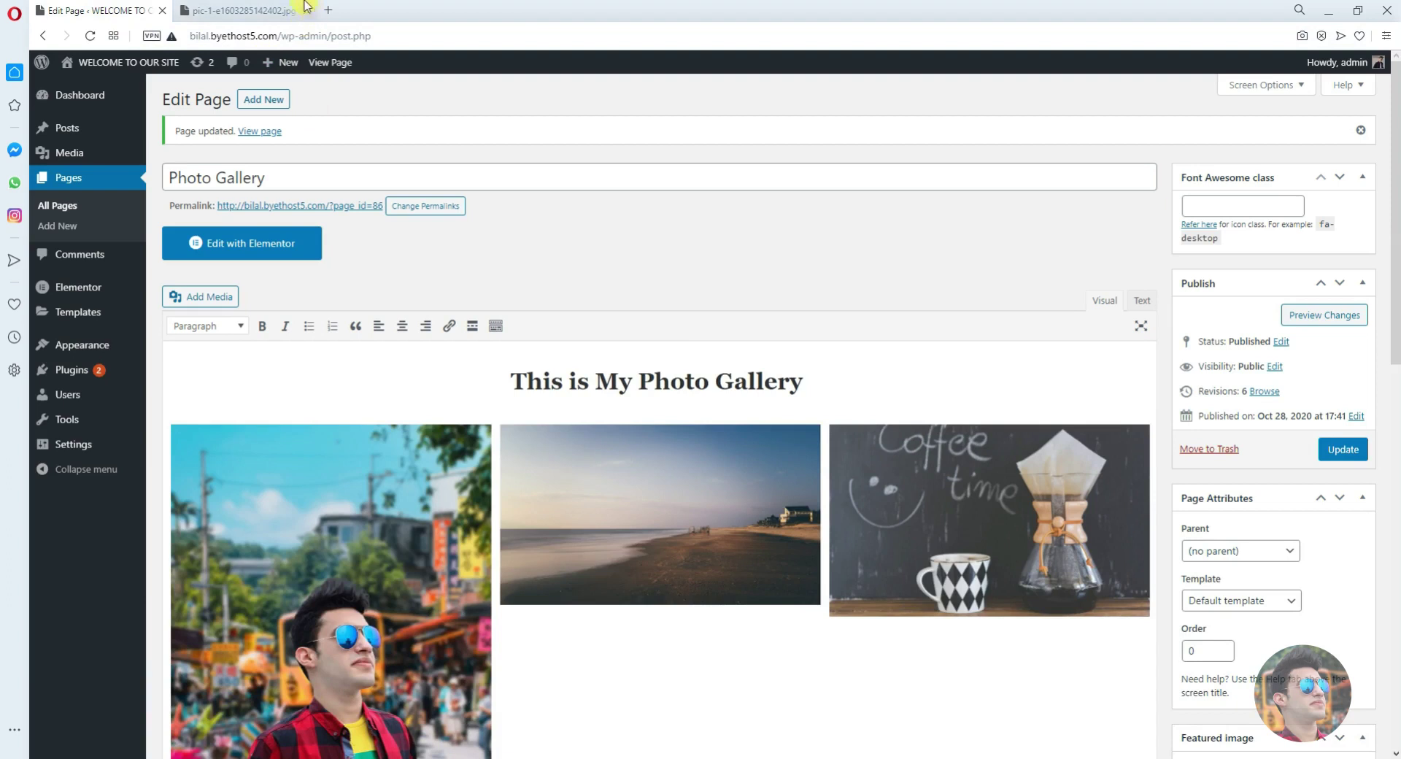
pyautogui.click(277, 7)
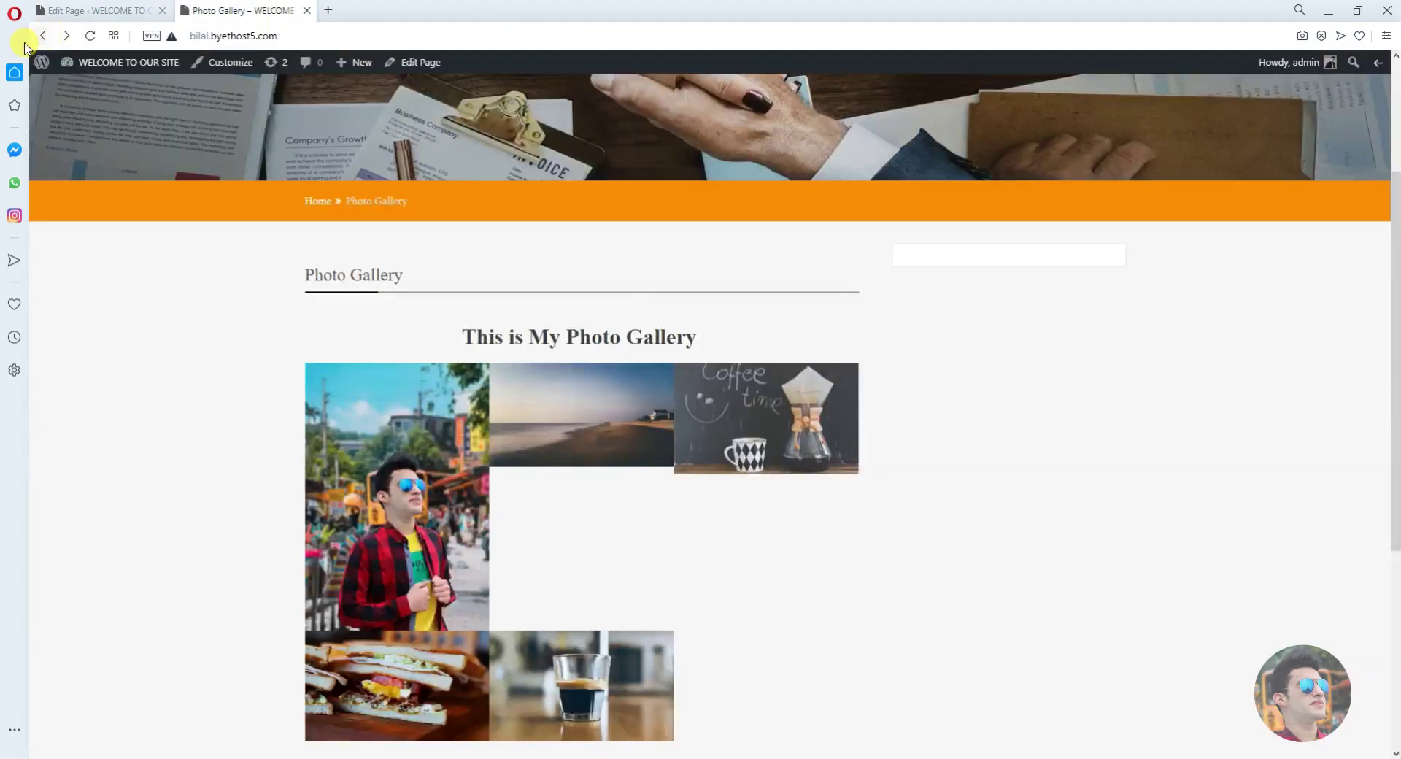
pyautogui.click(593, 430)
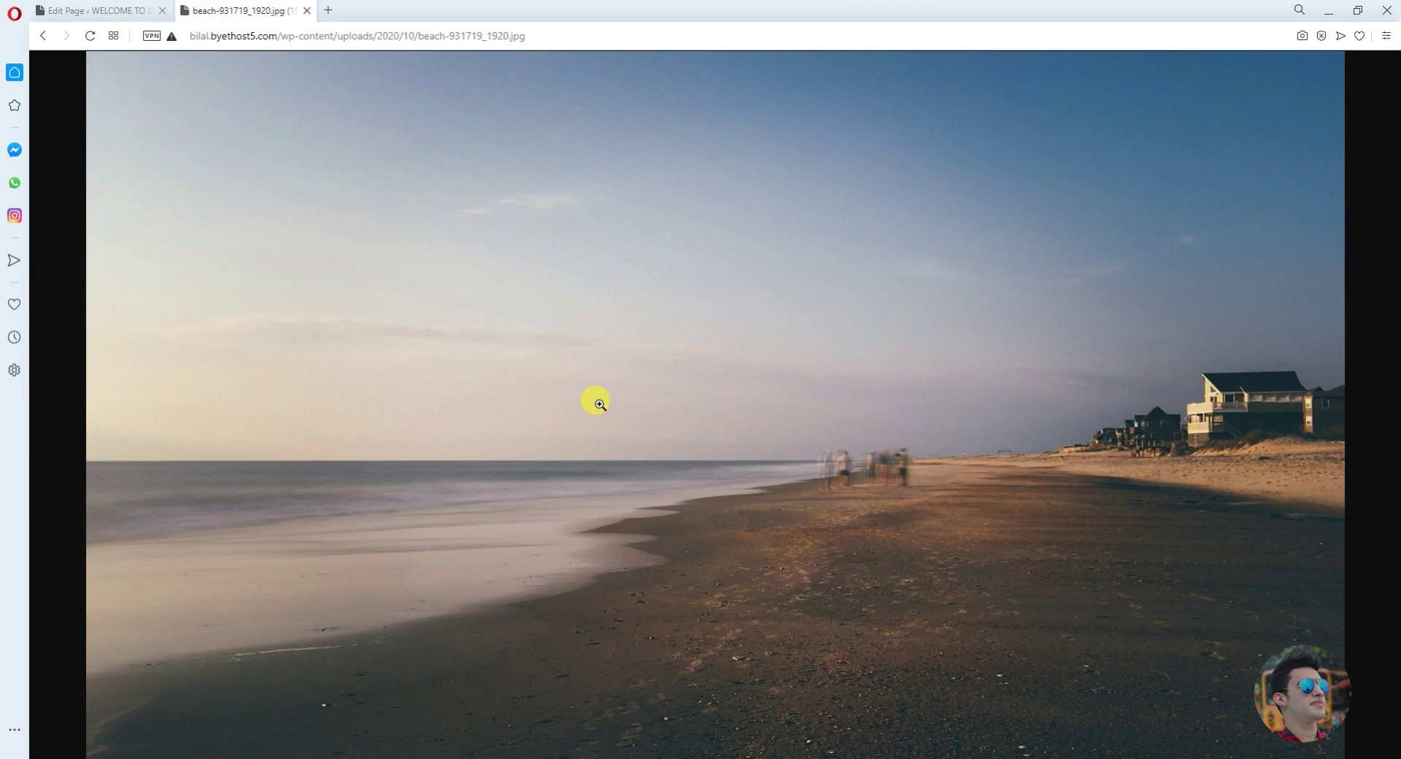
pyautogui.click(43, 36)
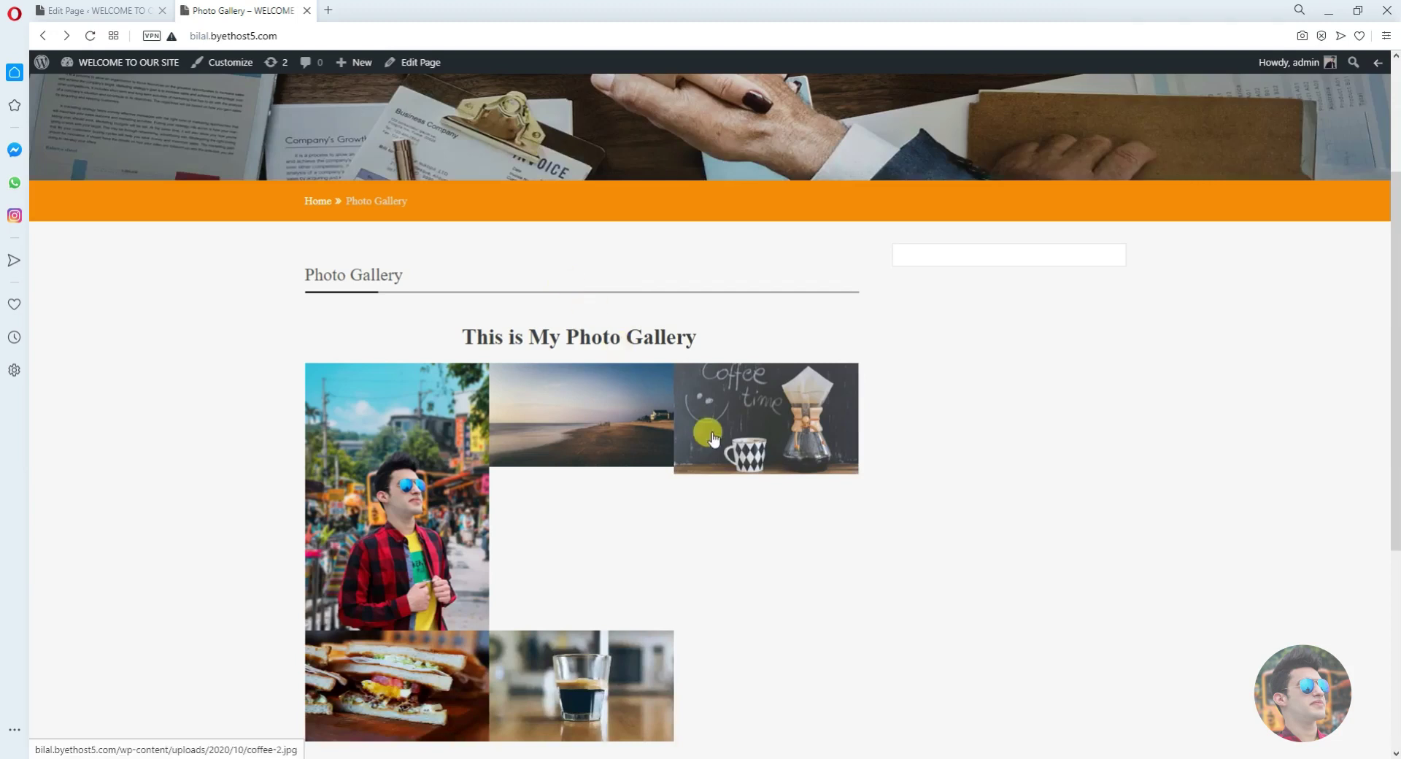
# Review the gallery layout on the live Photo Gallery page, and return to its page editor
pyautogui.scroll(-4, 712, 432)
pyautogui.scroll(4, 712, 432)
pyautogui.scroll(3, 679, 419)
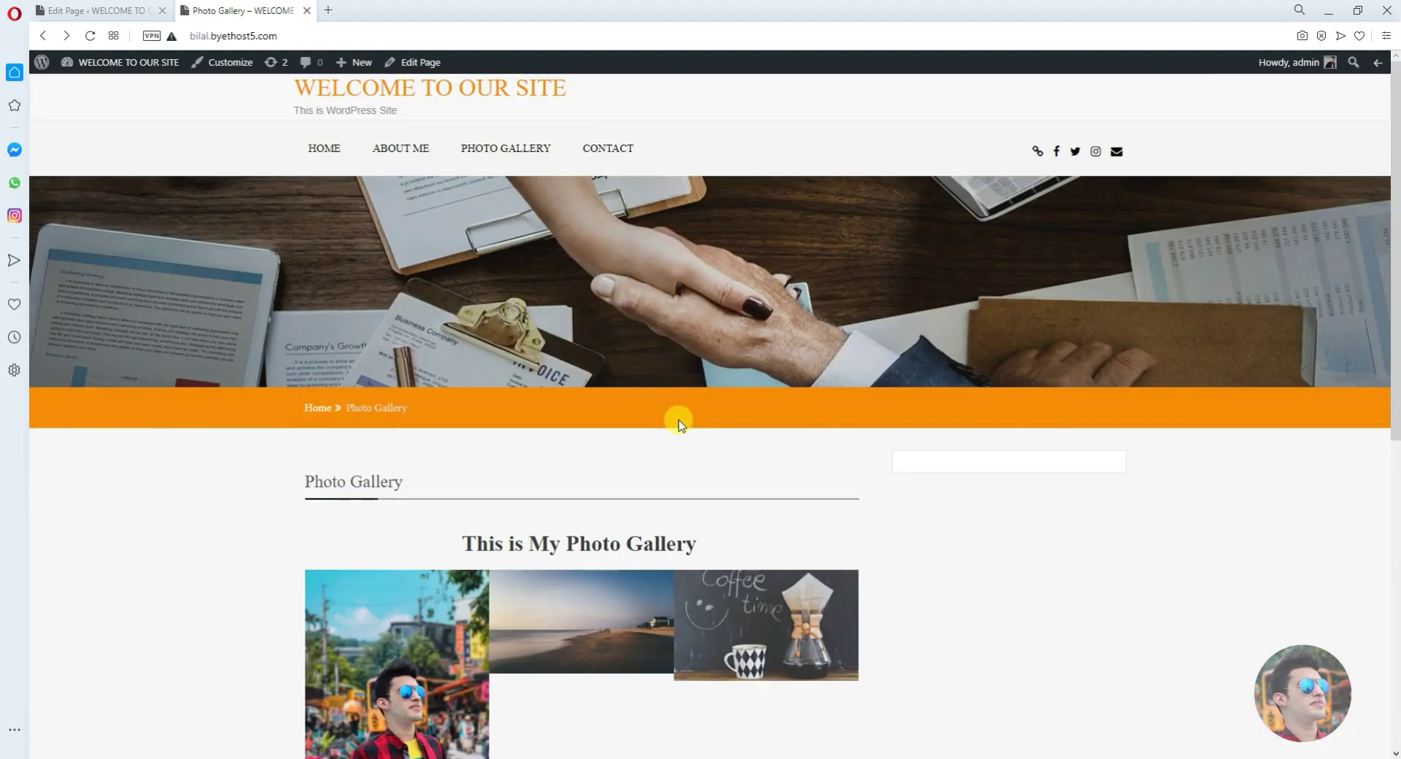
pyautogui.scroll(-4, 675, 422)
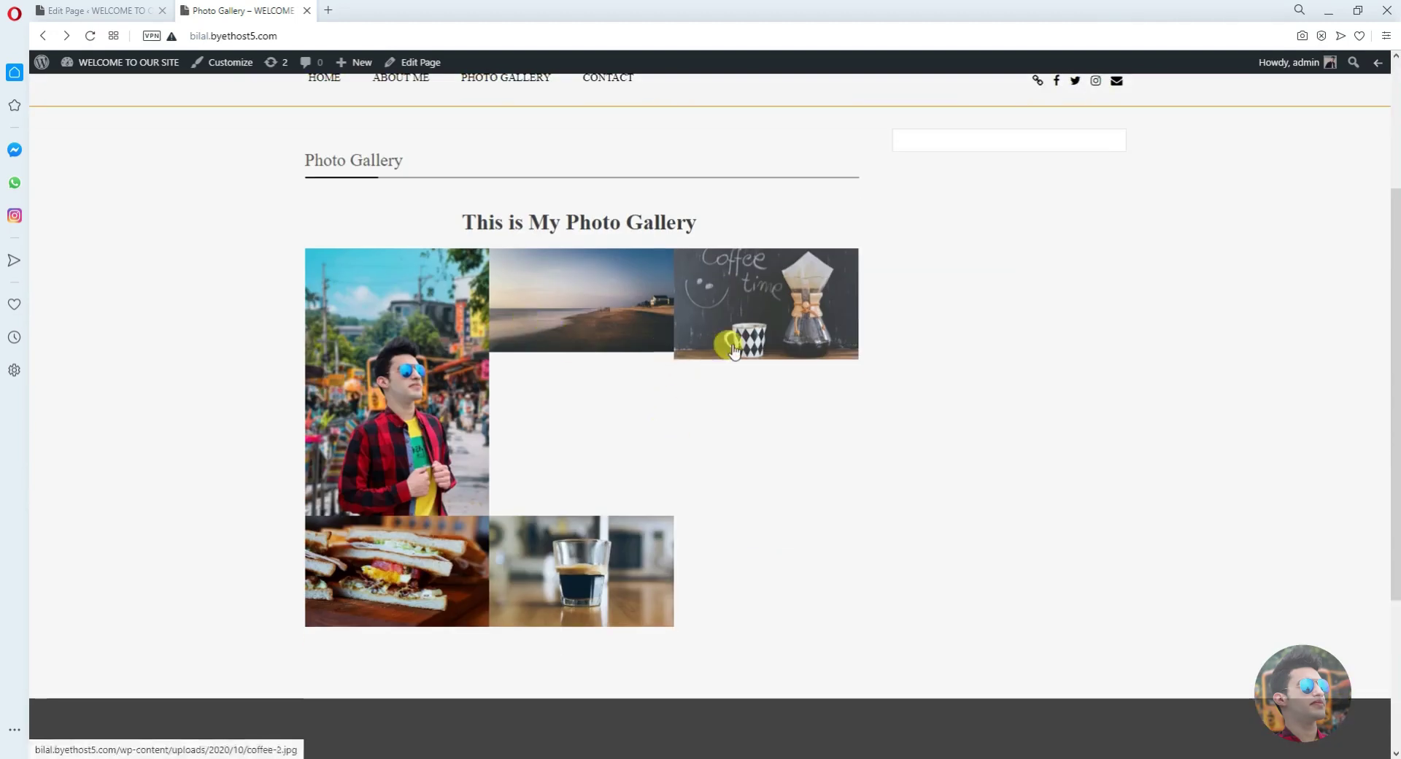
pyautogui.scroll(2, 628, 524)
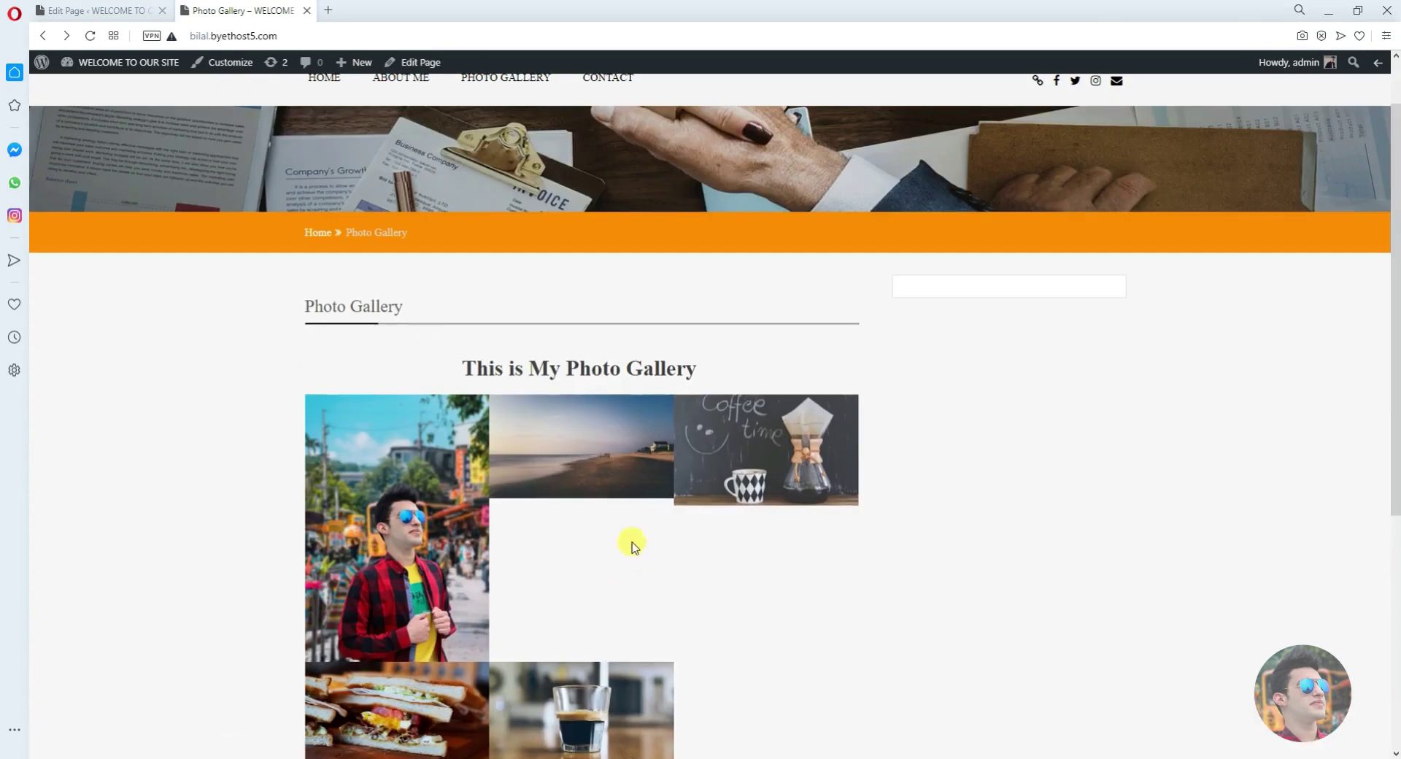
pyautogui.scroll(-2, 540, 540)
pyautogui.scroll(4, 549, 536)
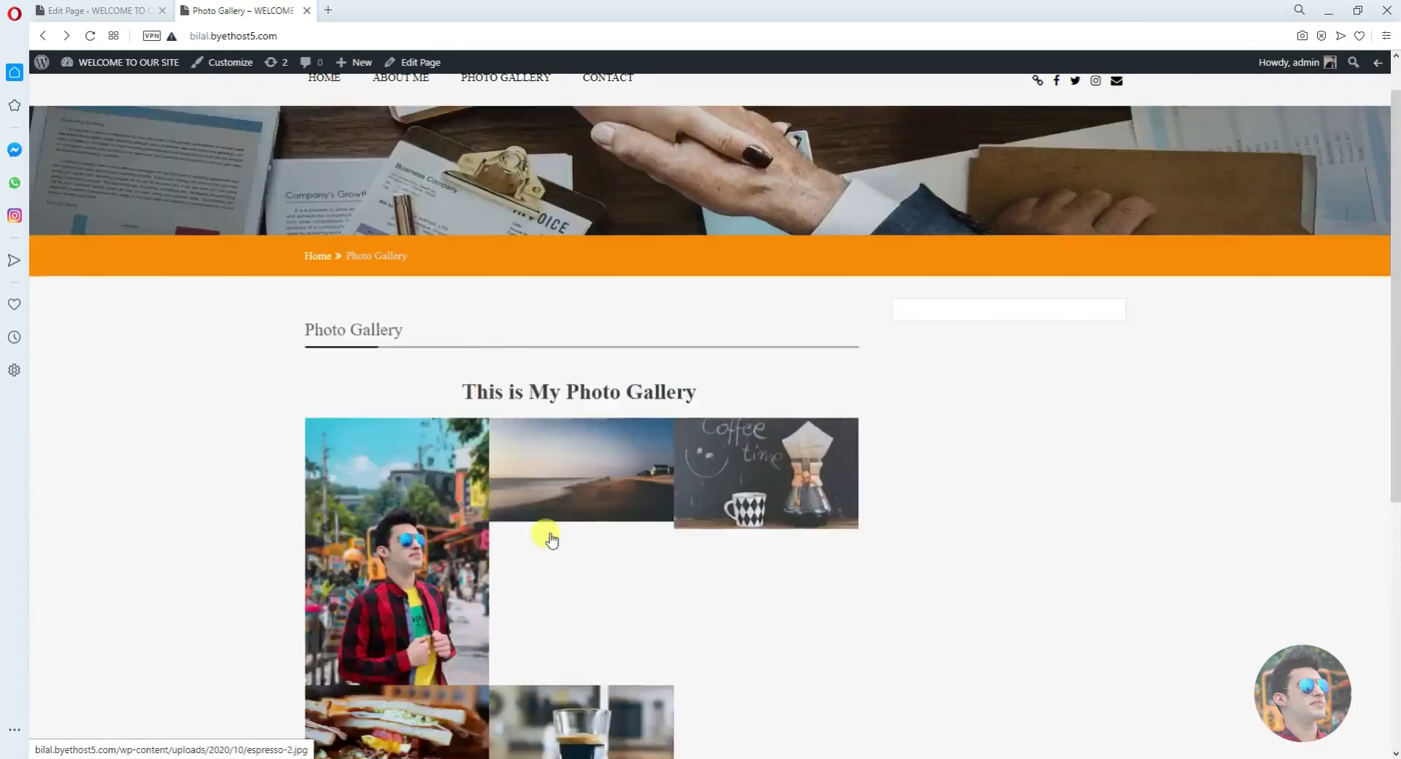
pyautogui.scroll(-3, 553, 531)
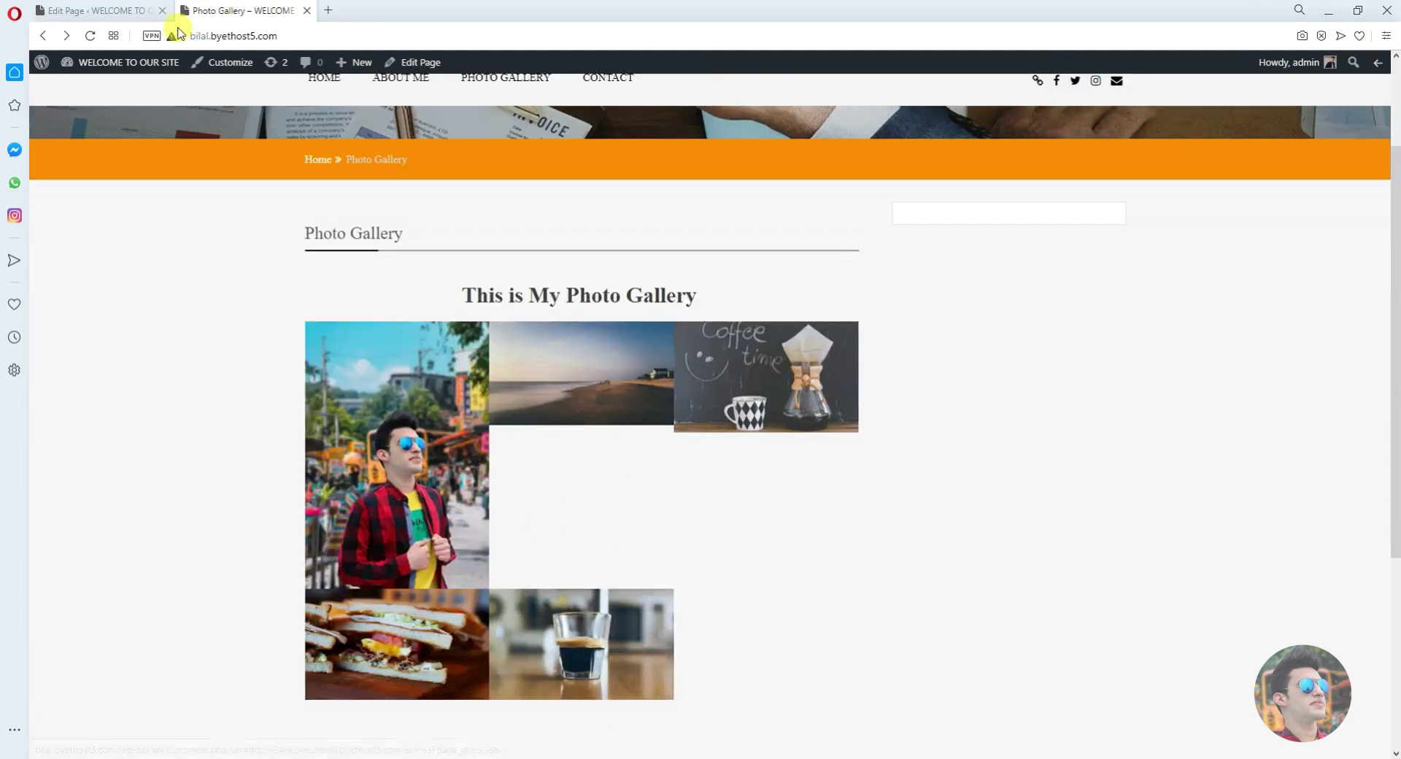
pyautogui.click(127, 7)
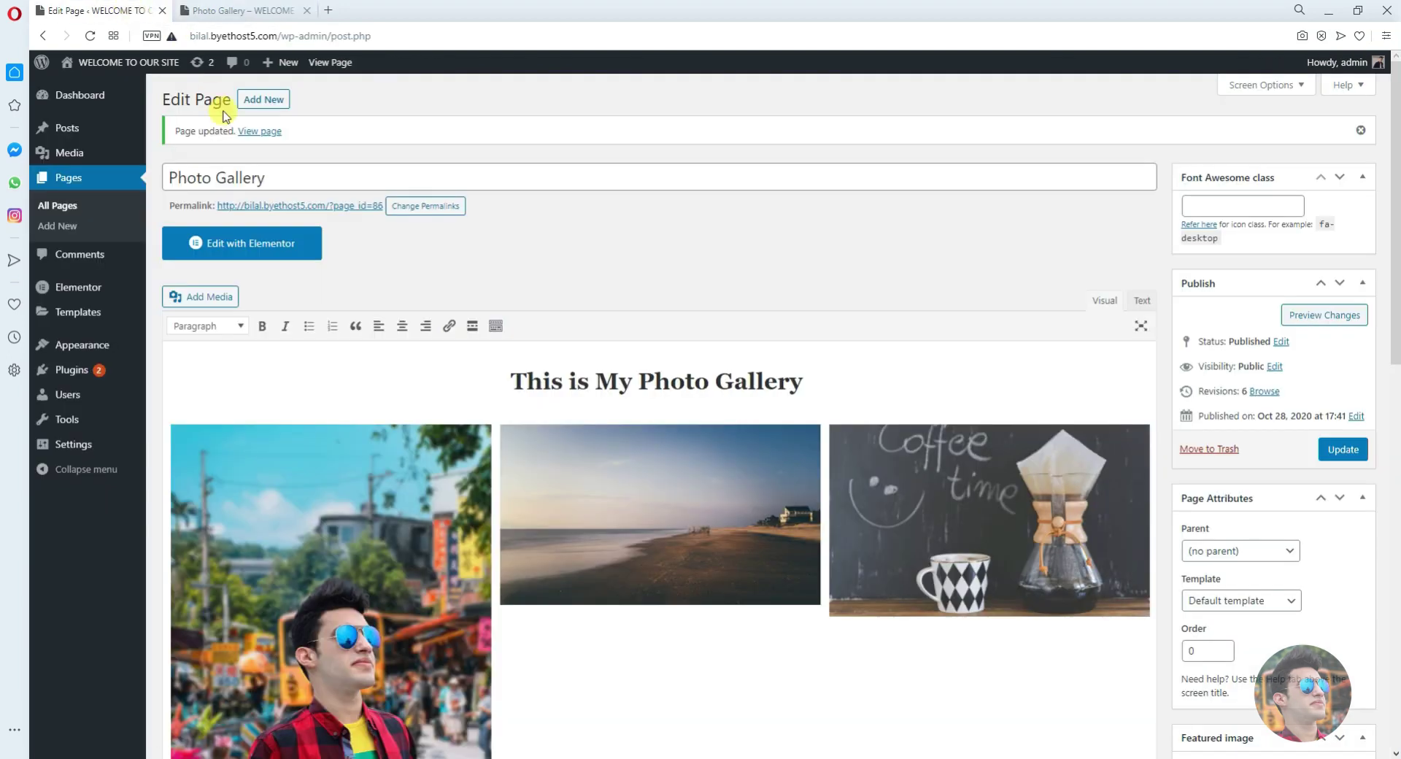
# Update the Photo Gallery page again, and search the plugins available to add for "photo gallery"
pyautogui.click(1345, 448)
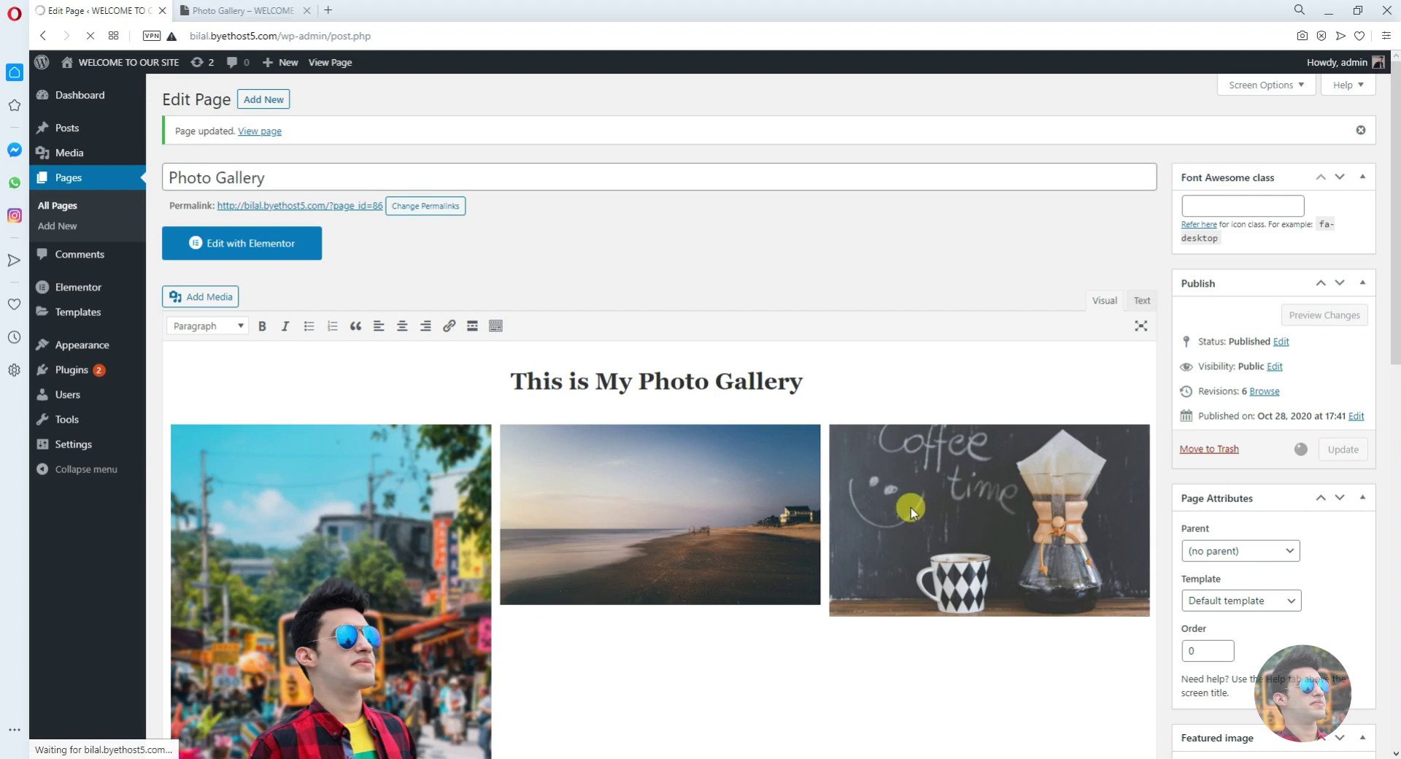
pyautogui.scroll(-3, 908, 508)
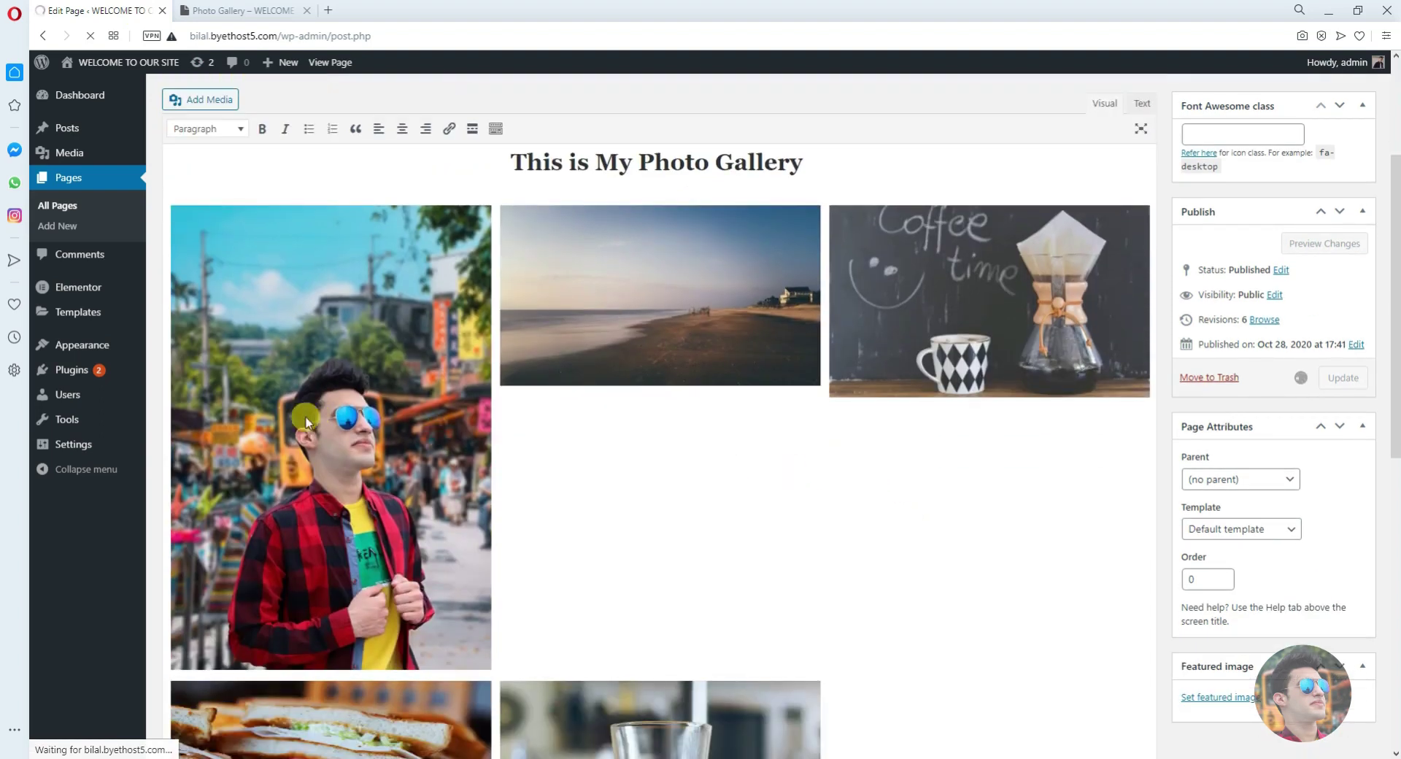
pyautogui.moveTo(109, 370)
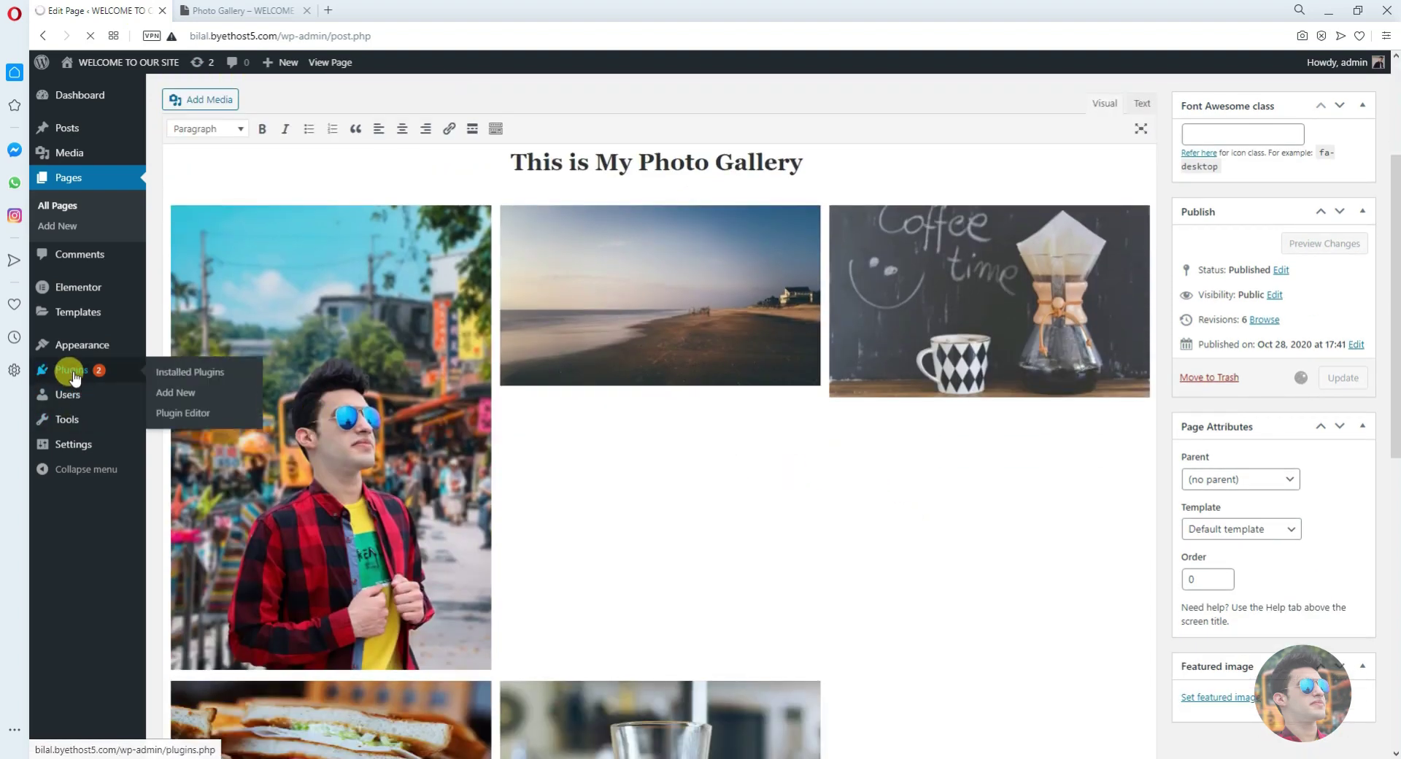
pyautogui.click(178, 398)
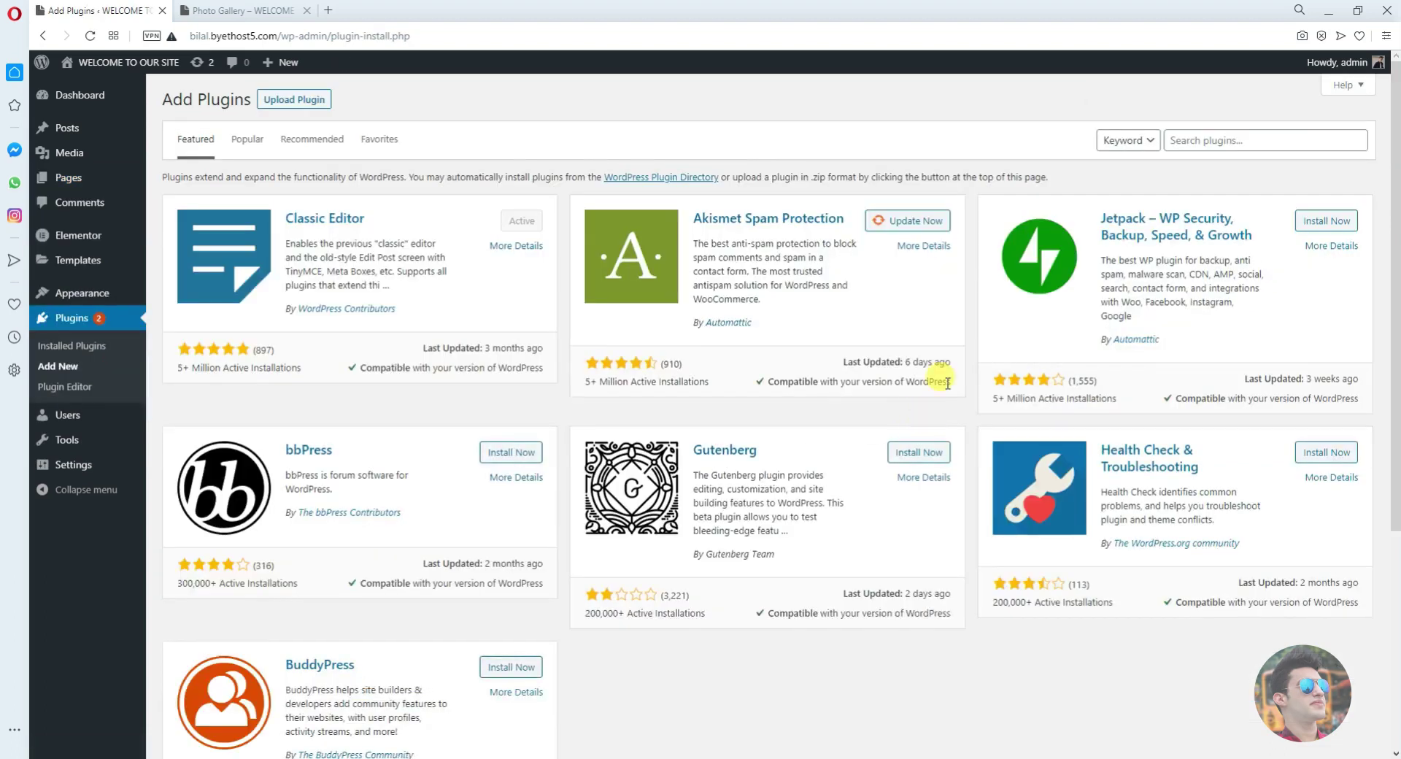
pyautogui.click(1249, 141)
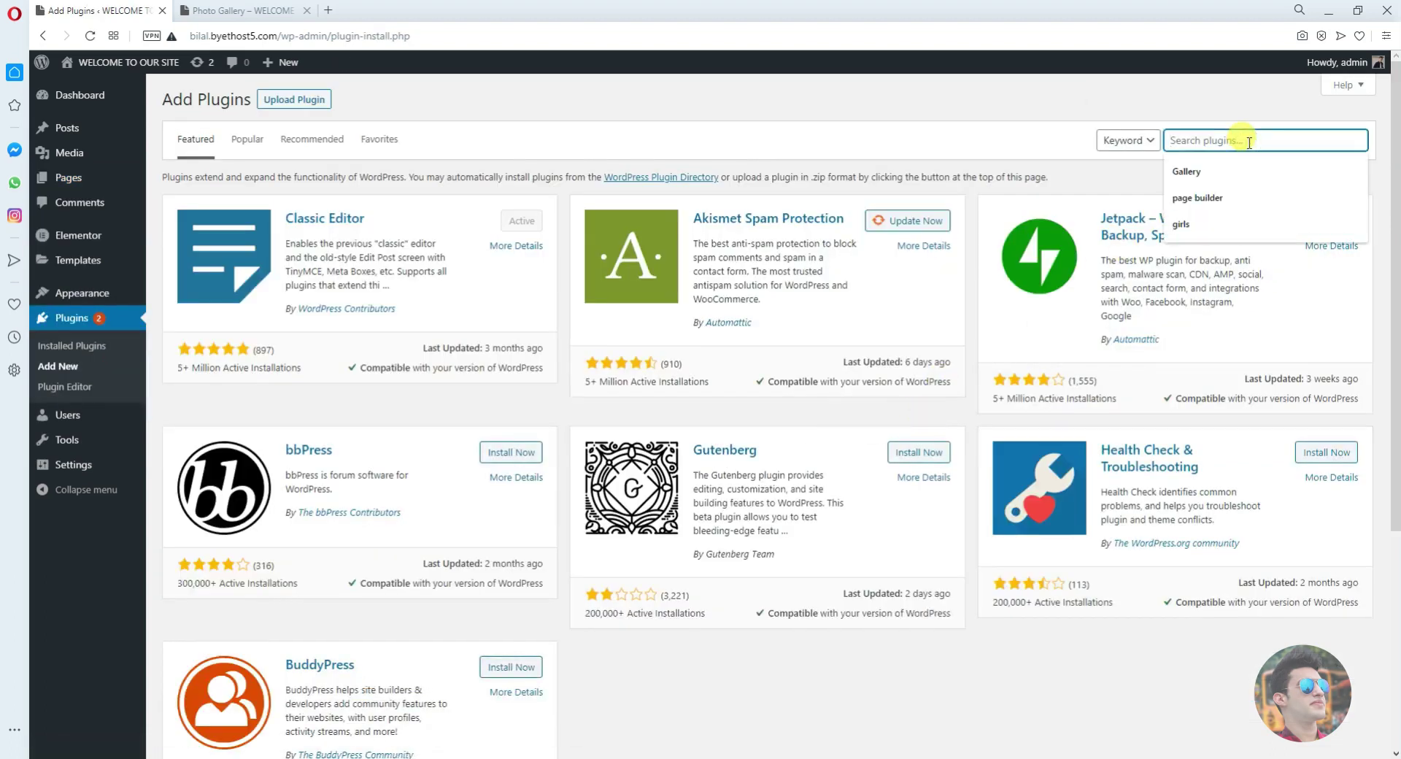
pyautogui.write('photo gallery')
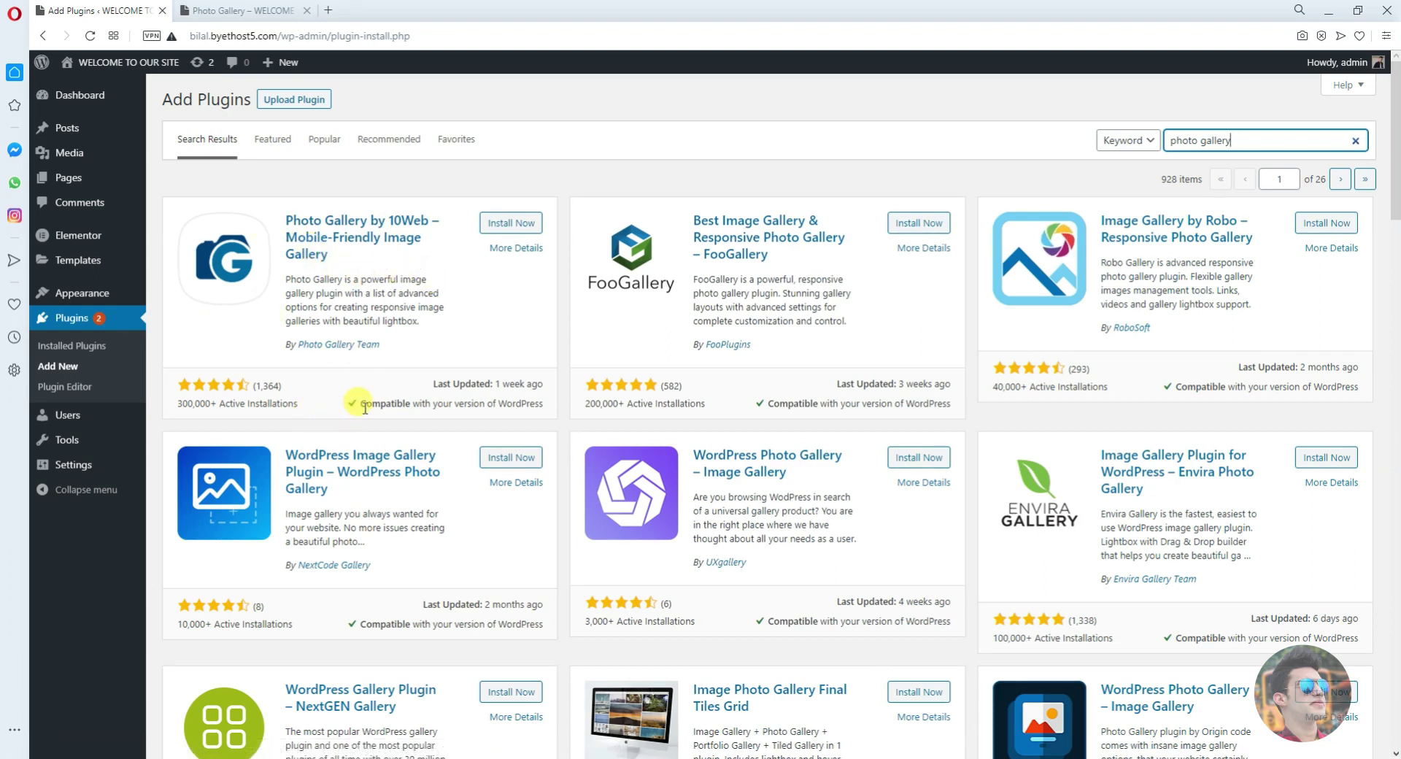
# Compare the photo gallery plugins in the search results by version compatibility, active installations and ratings
pyautogui.moveTo(365, 407); pyautogui.dragTo(521, 406)
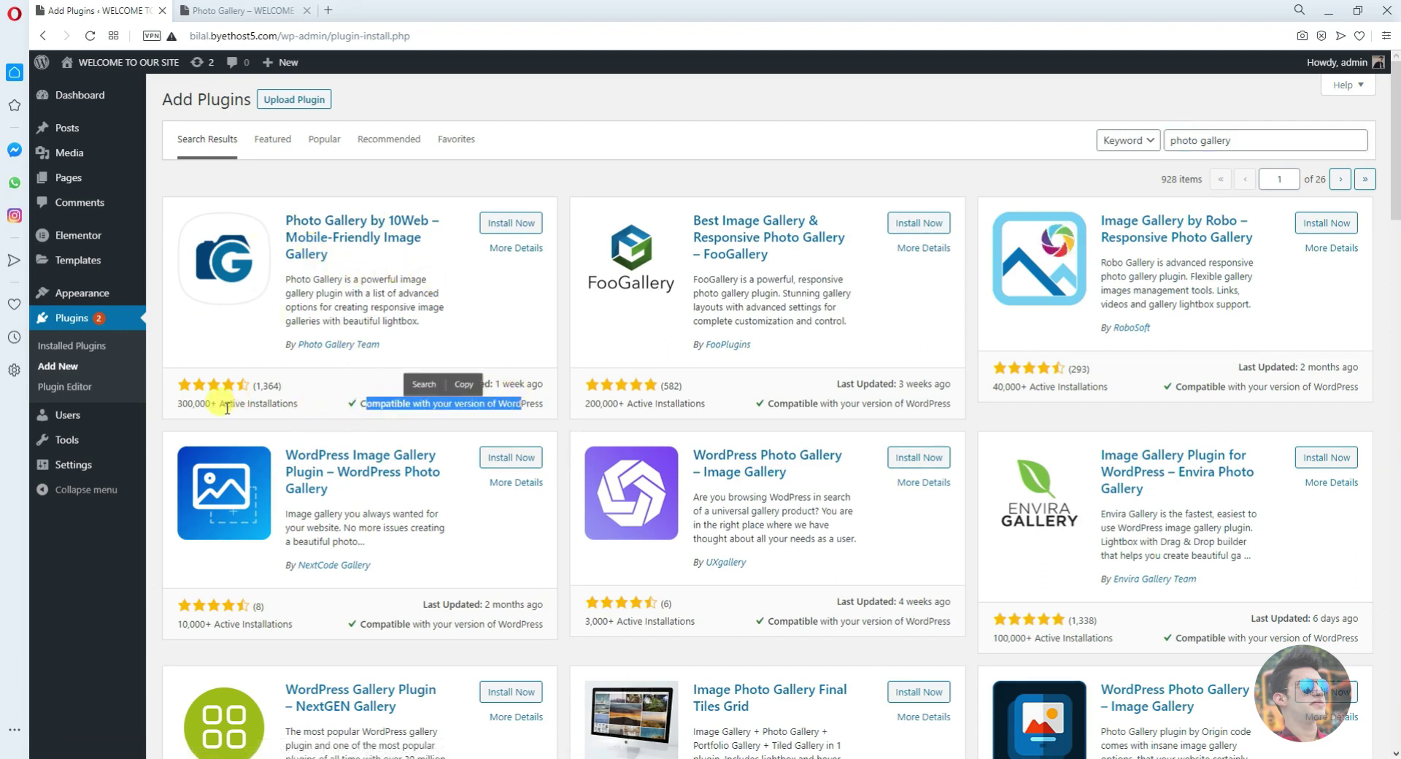
pyautogui.click(256, 414)
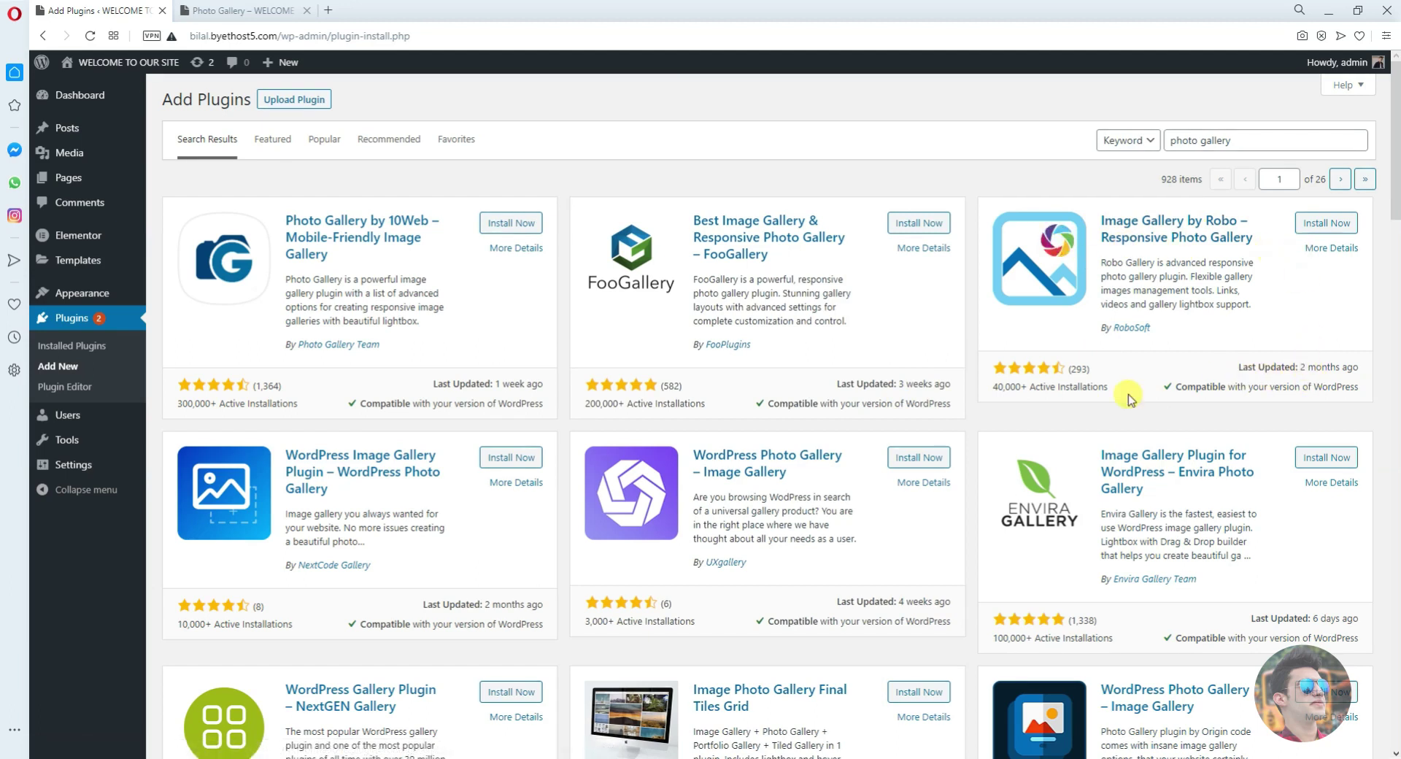
pyautogui.moveTo(987, 394); pyautogui.dragTo(1131, 398)
pyautogui.click(1186, 409)
pyautogui.scroll(-3, 1186, 409)
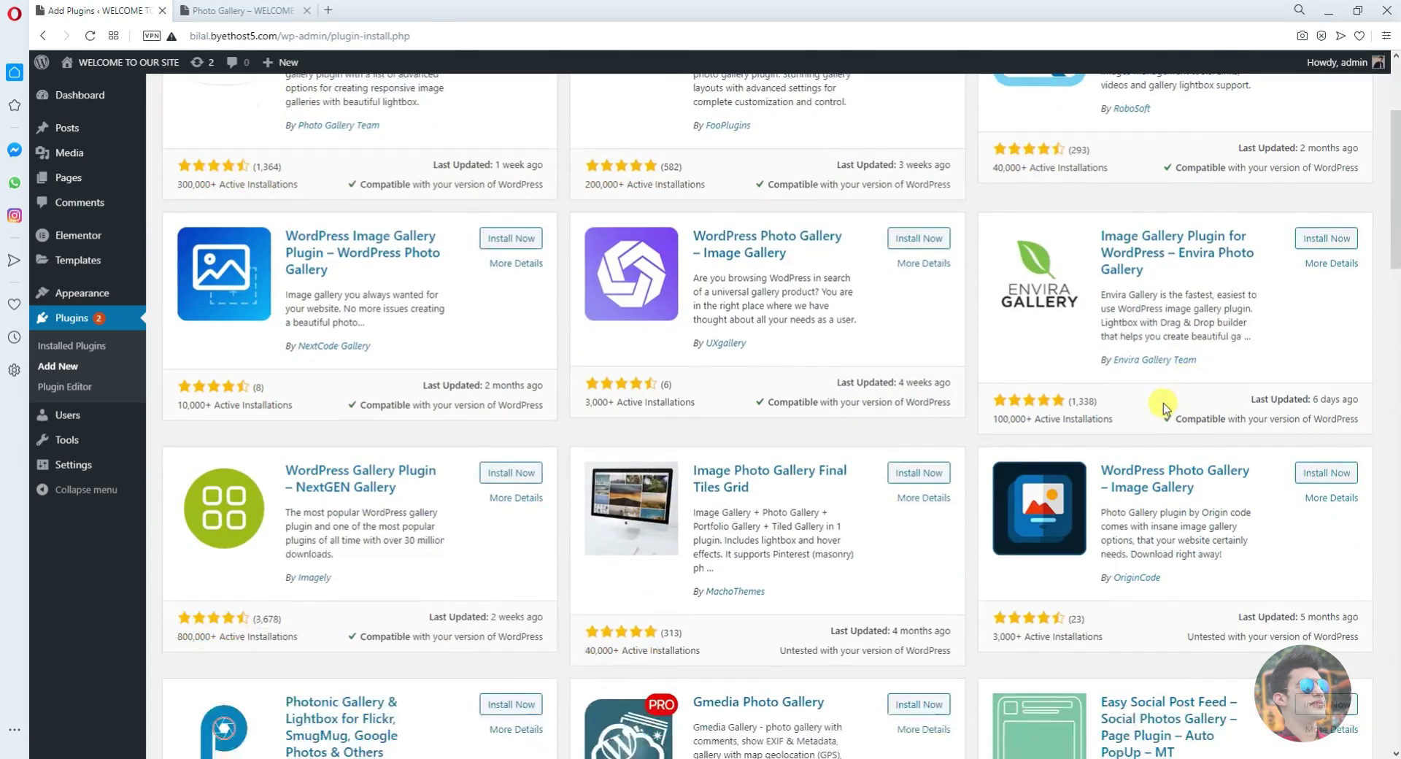
pyautogui.scroll(1, 1164, 389)
pyautogui.scroll(-3, 343, 322)
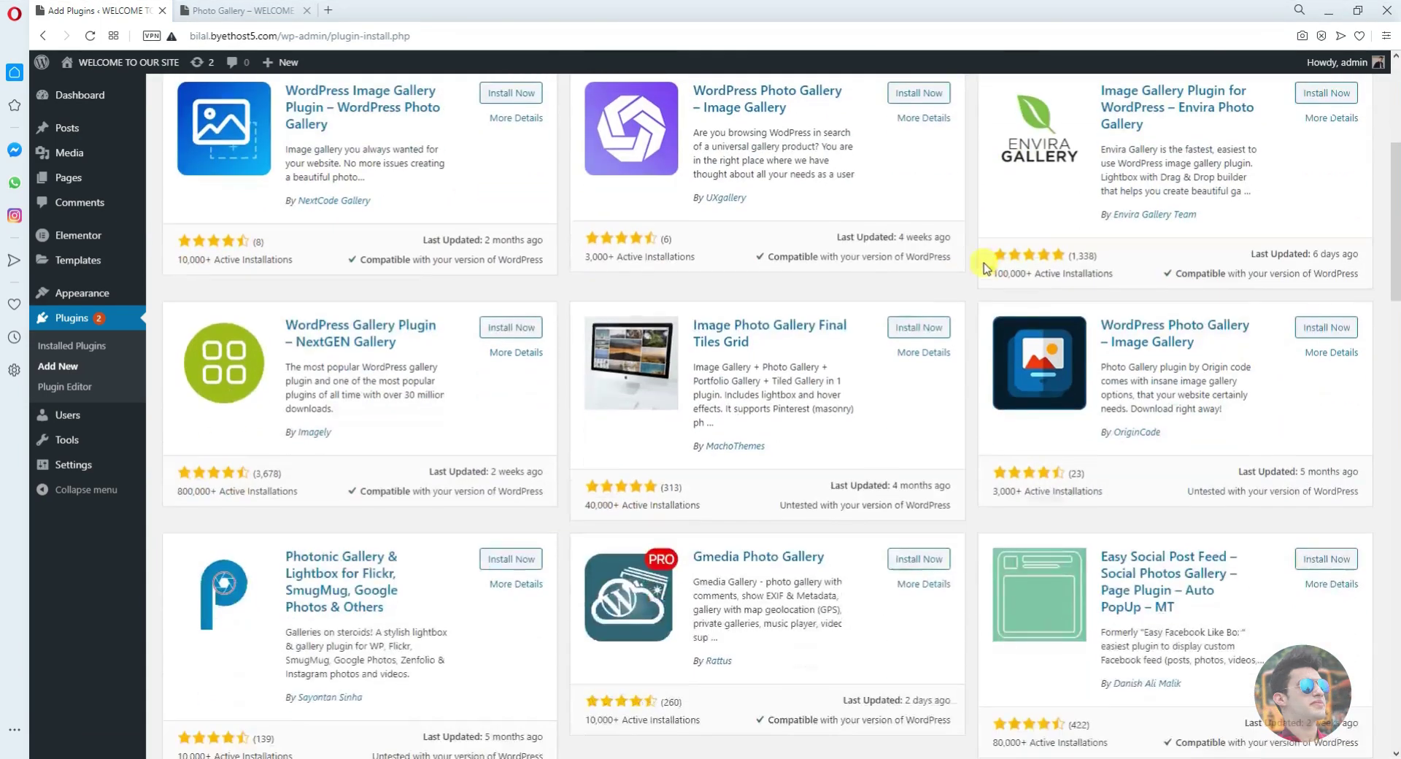
pyautogui.scroll(-5, 1189, 445)
pyautogui.scroll(10, 1032, 407)
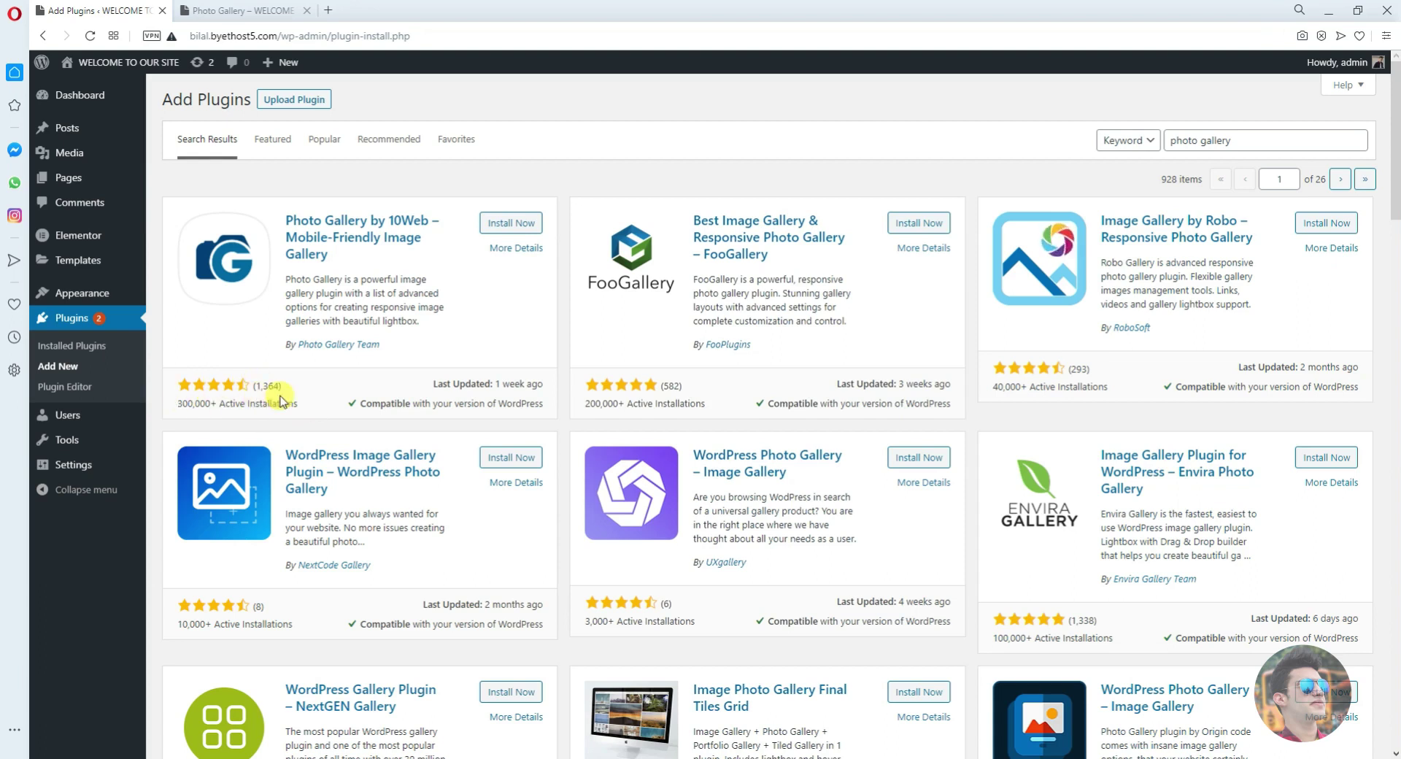
# View the details of Image Gallery by Robo and open its Portfolio Gallery and Hash Tags demos in separate tabs
pyautogui.click(1325, 250)
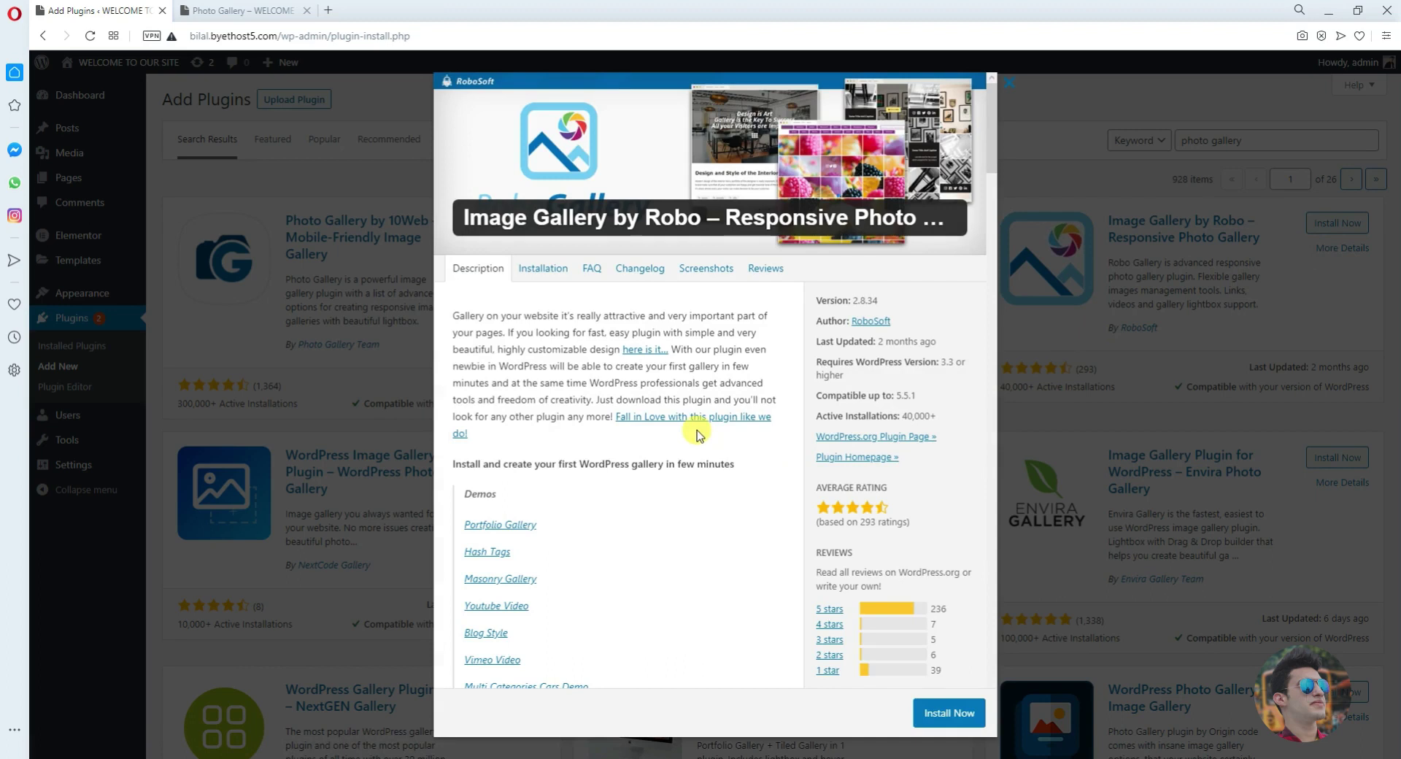
pyautogui.scroll(-2, 697, 435)
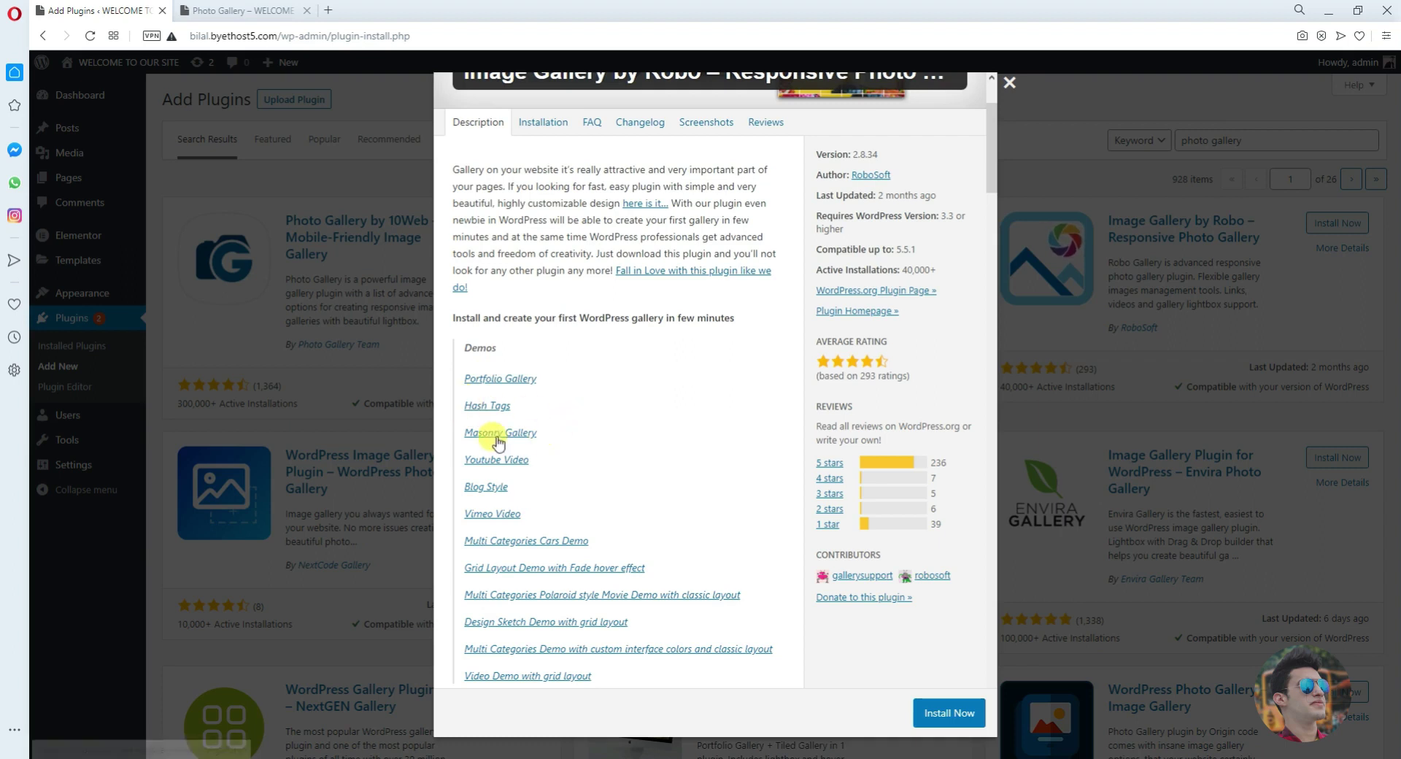
pyautogui.scroll(-2, 489, 442)
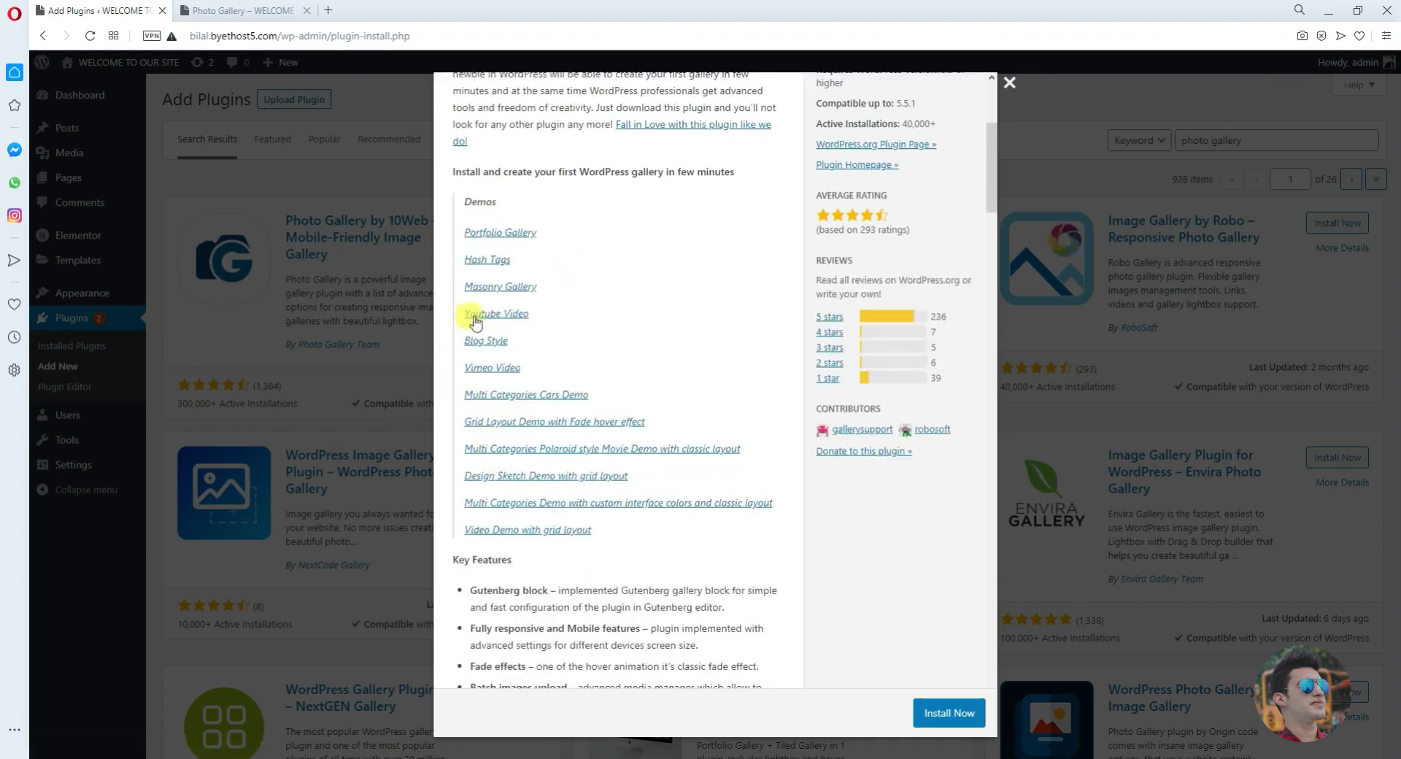
pyautogui.rightClick(487, 234)
pyautogui.click(538, 248)
pyautogui.rightClick(492, 270)
pyautogui.click(490, 284)
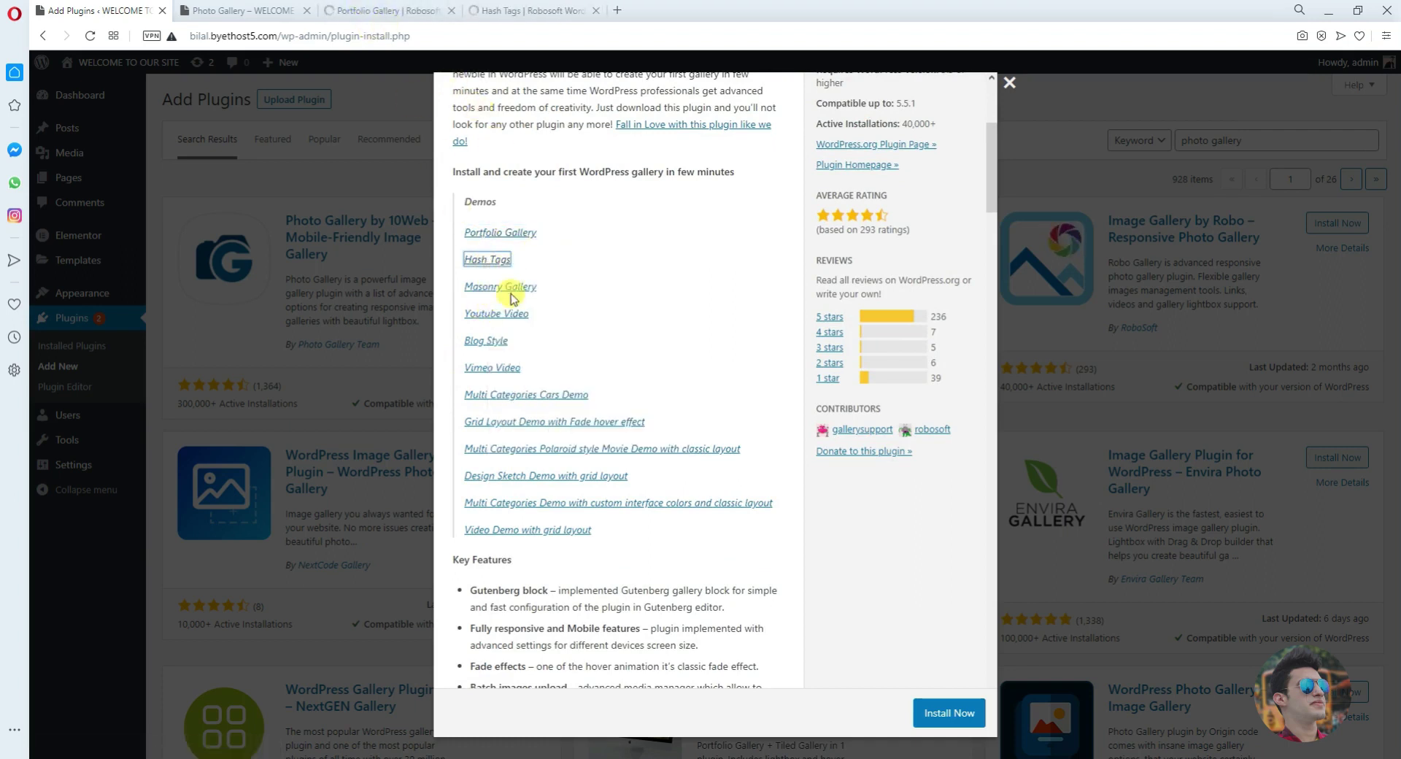
# Examine the layout and image overlays in Robo's Portfolio Gallery demo
pyautogui.click(387, 11)
pyautogui.scroll(-3, 610, 257)
pyautogui.scroll(3, 338, 163)
pyautogui.scroll(-7, 710, 398)
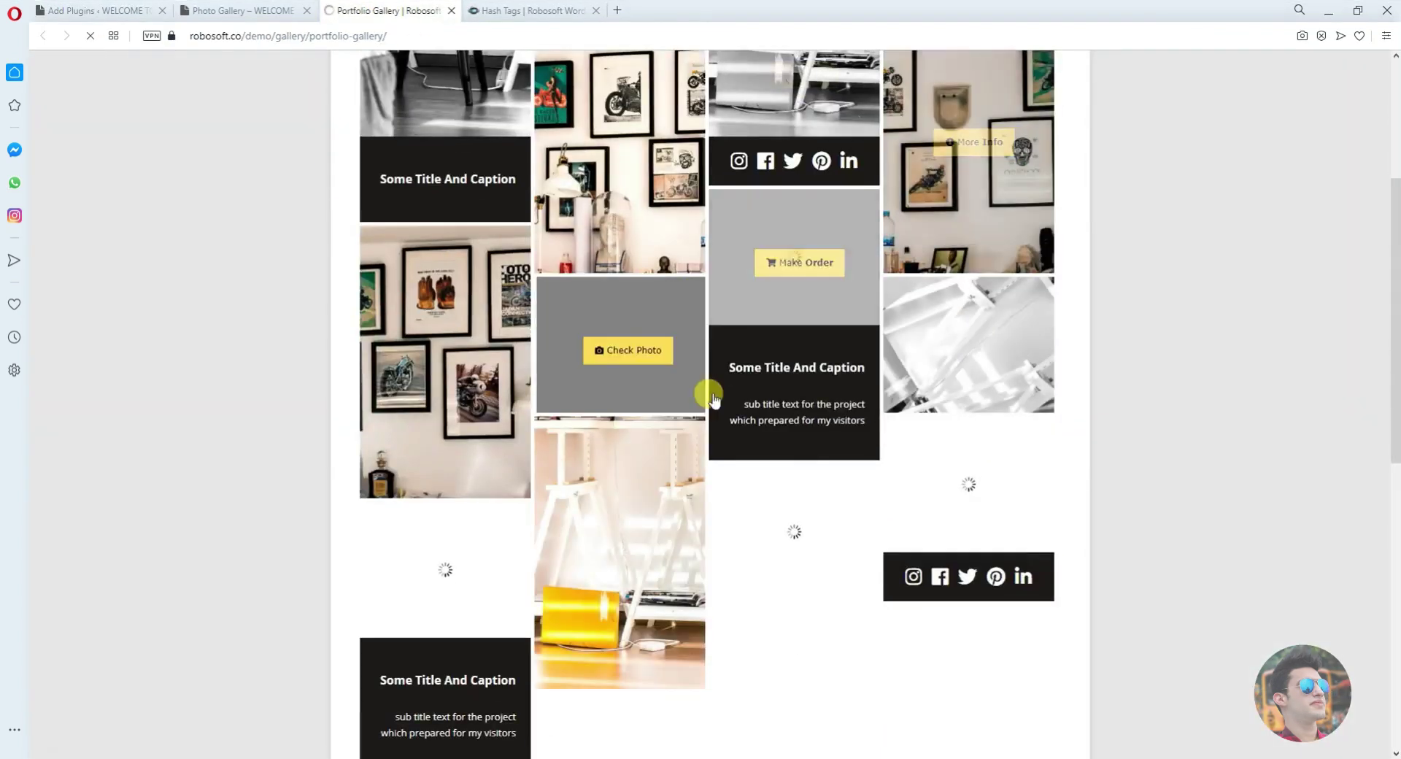
pyautogui.scroll(8, 892, 361)
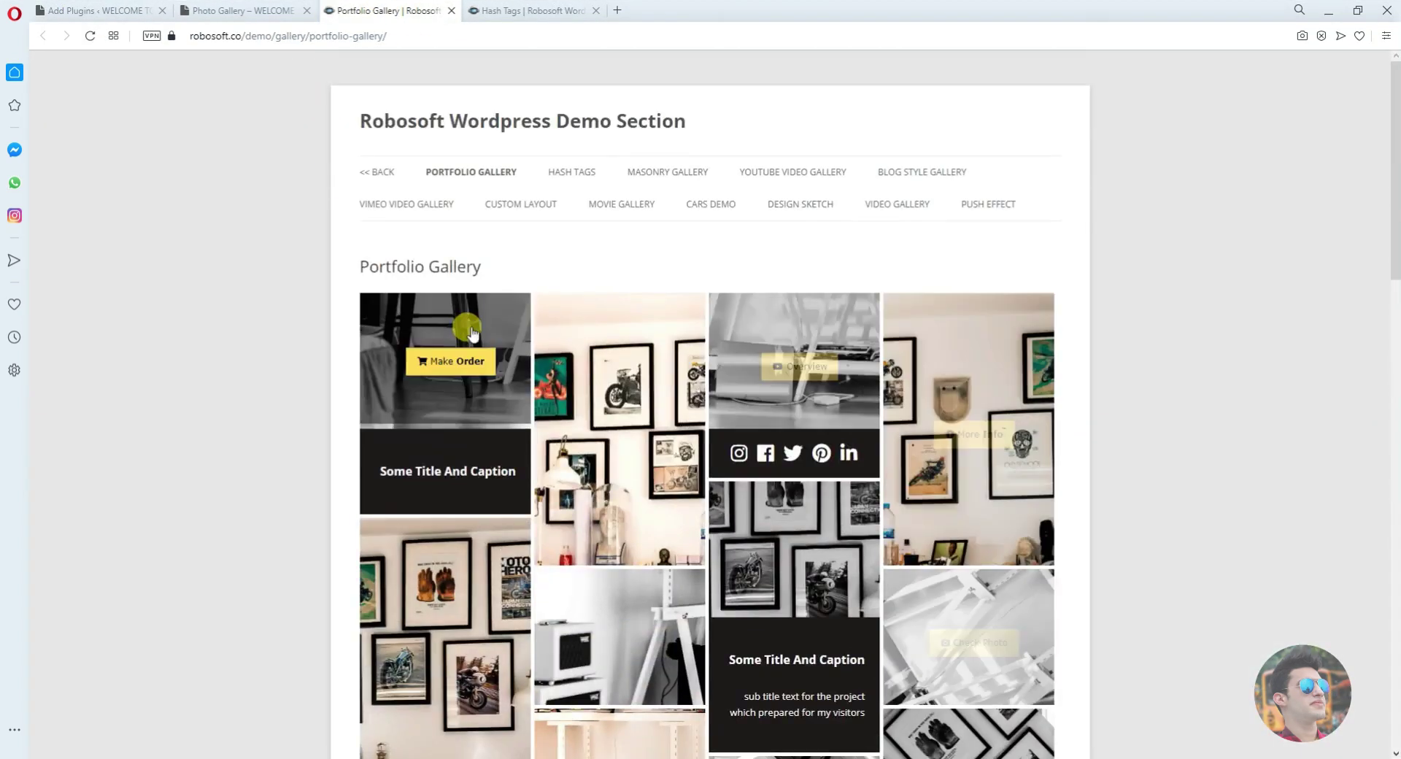
pyautogui.scroll(-4, 876, 365)
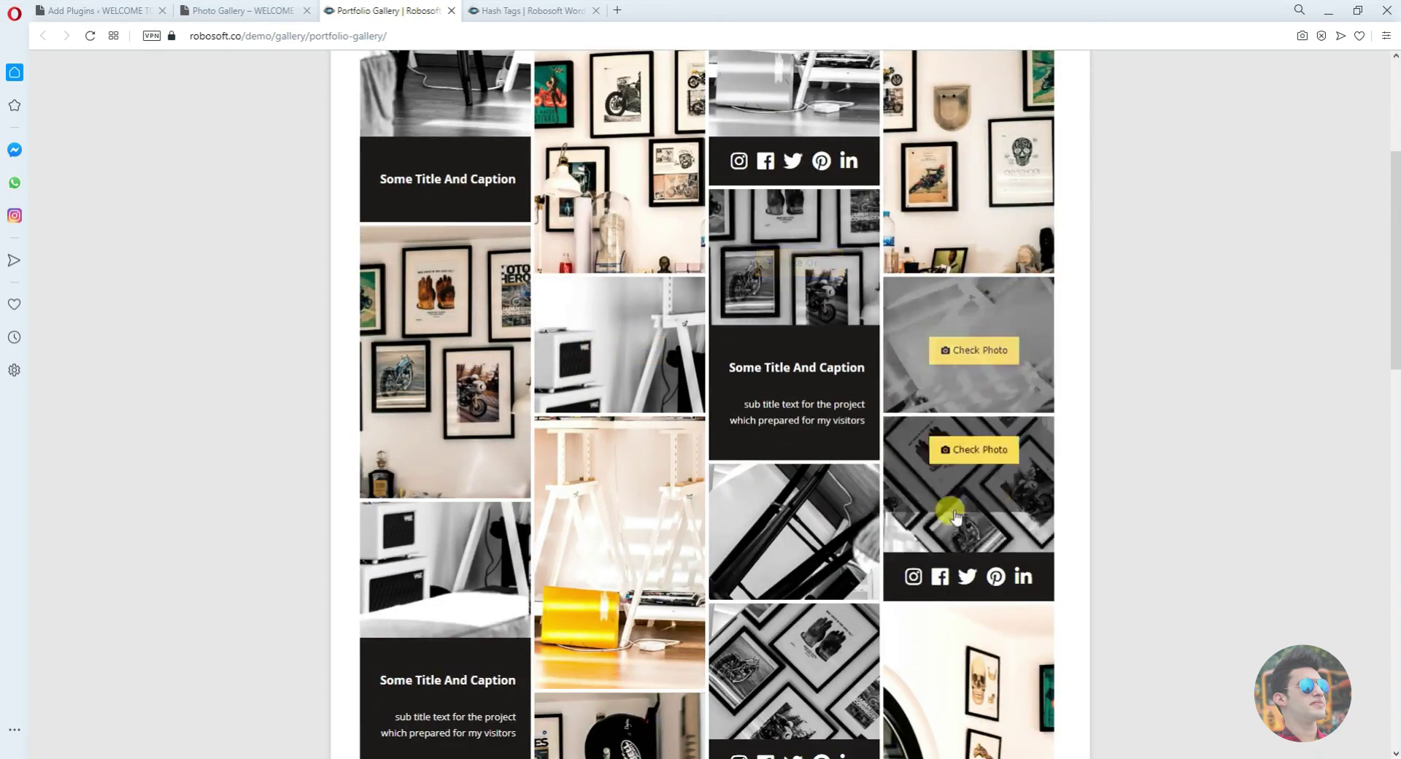
pyautogui.scroll(-10, 521, 487)
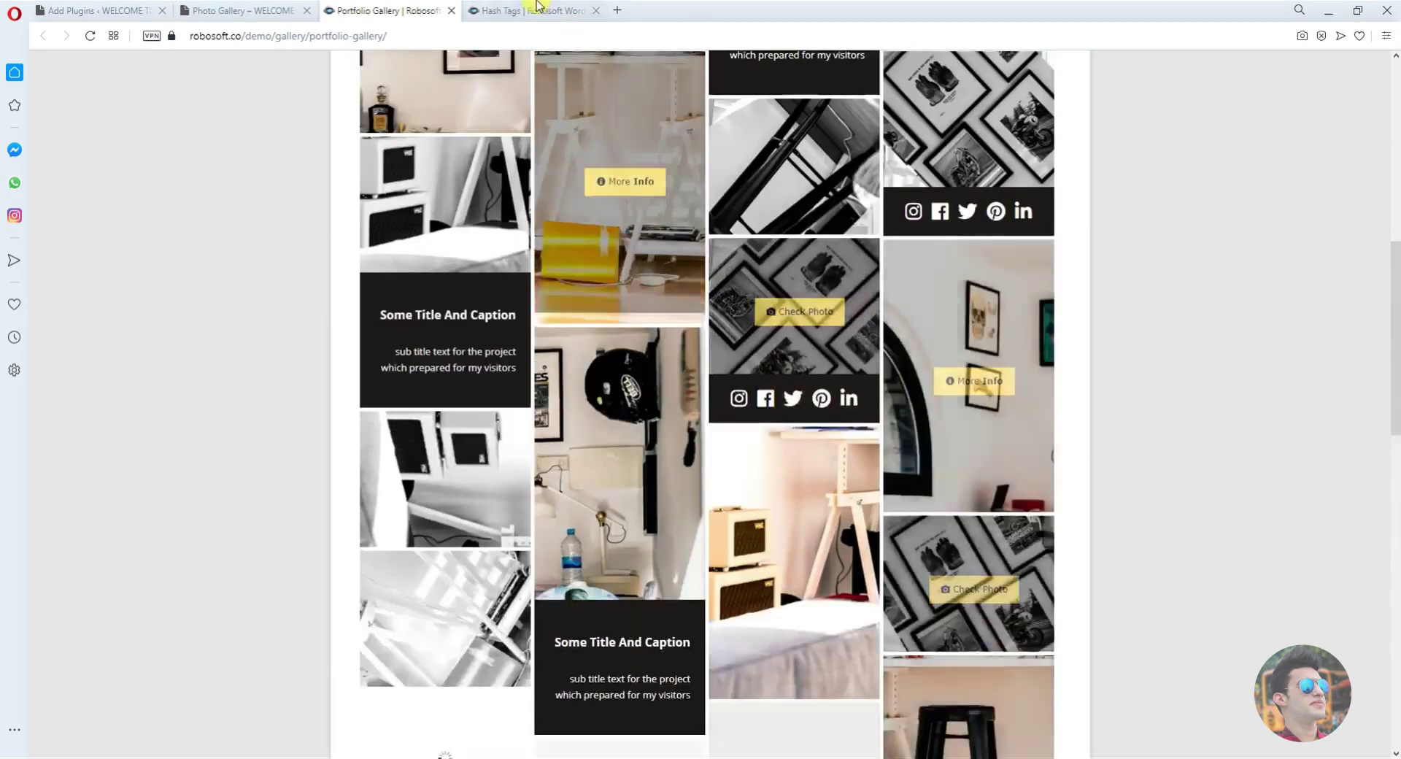
# Examine the Hash Tags demo and the gallery limit of Robo's free plan against the paid plans, and close the demo
pyautogui.click(531, 10)
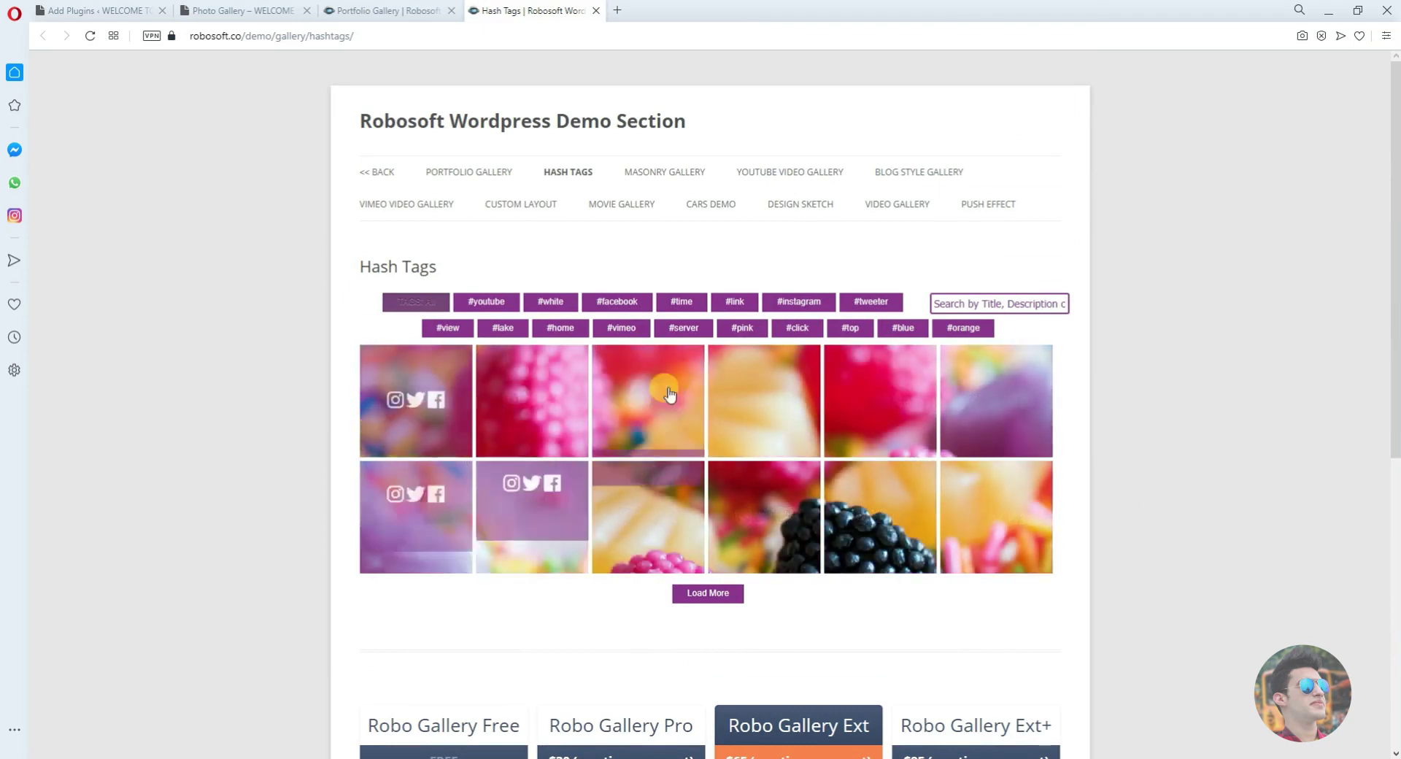
pyautogui.scroll(-3, 613, 57)
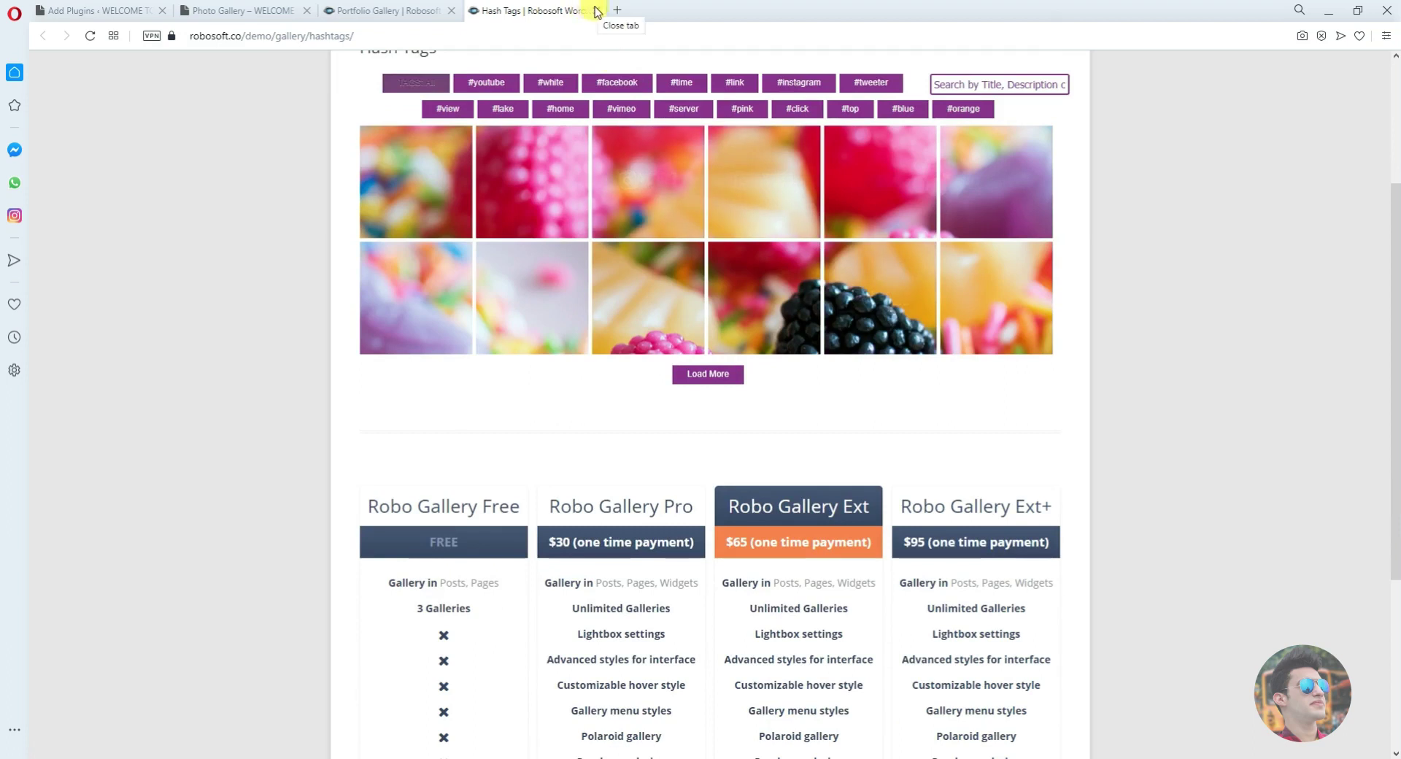
pyautogui.scroll(-3, 670, 290)
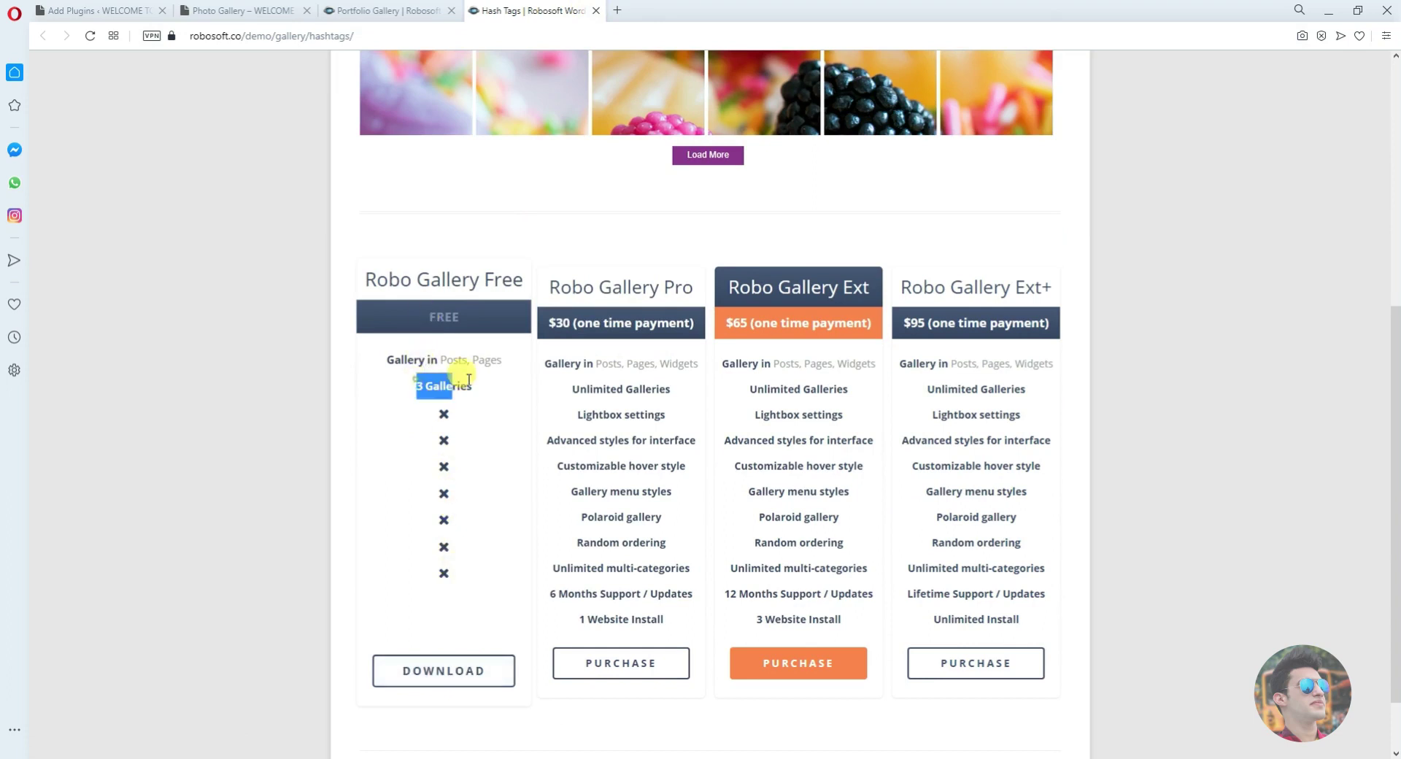
pyautogui.moveTo(468, 379); pyautogui.dragTo(474, 387)
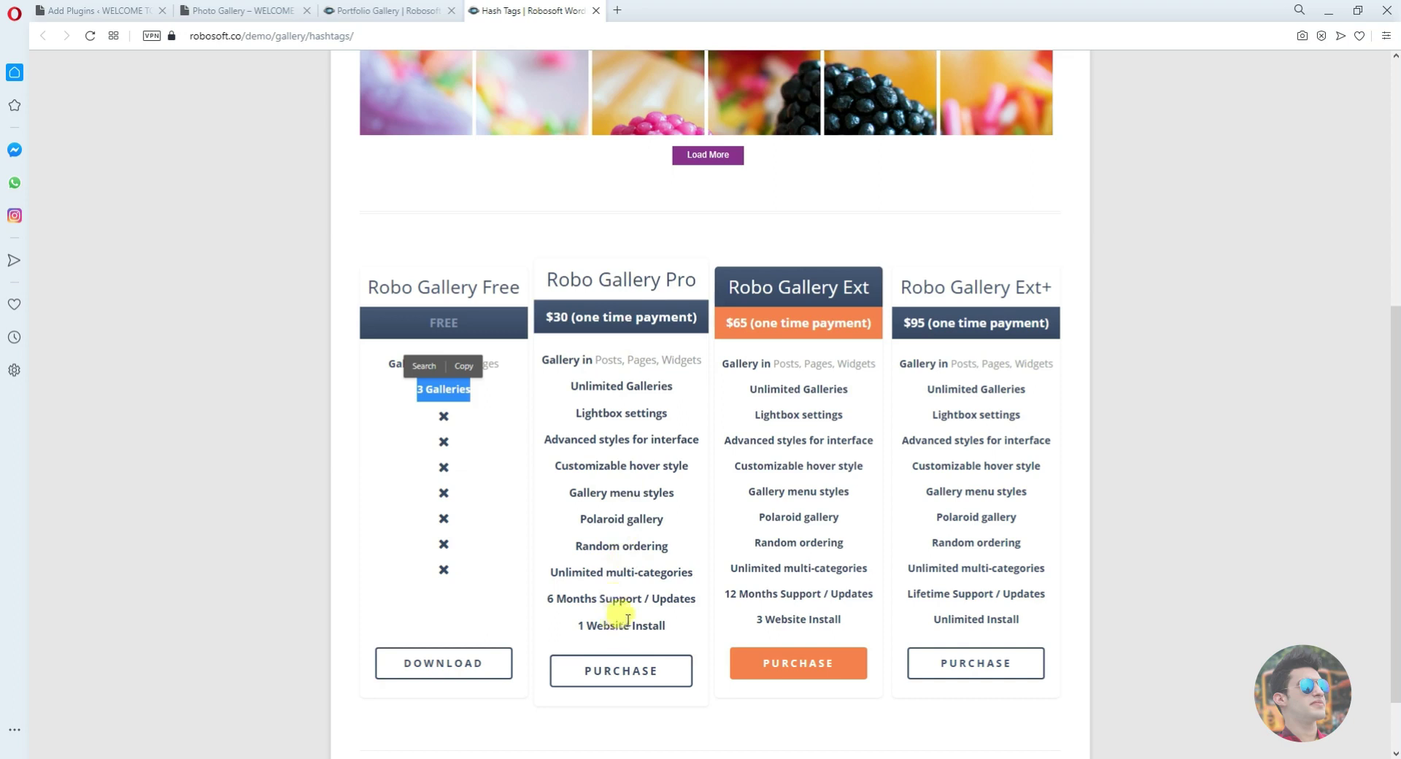
pyautogui.scroll(6, 973, 441)
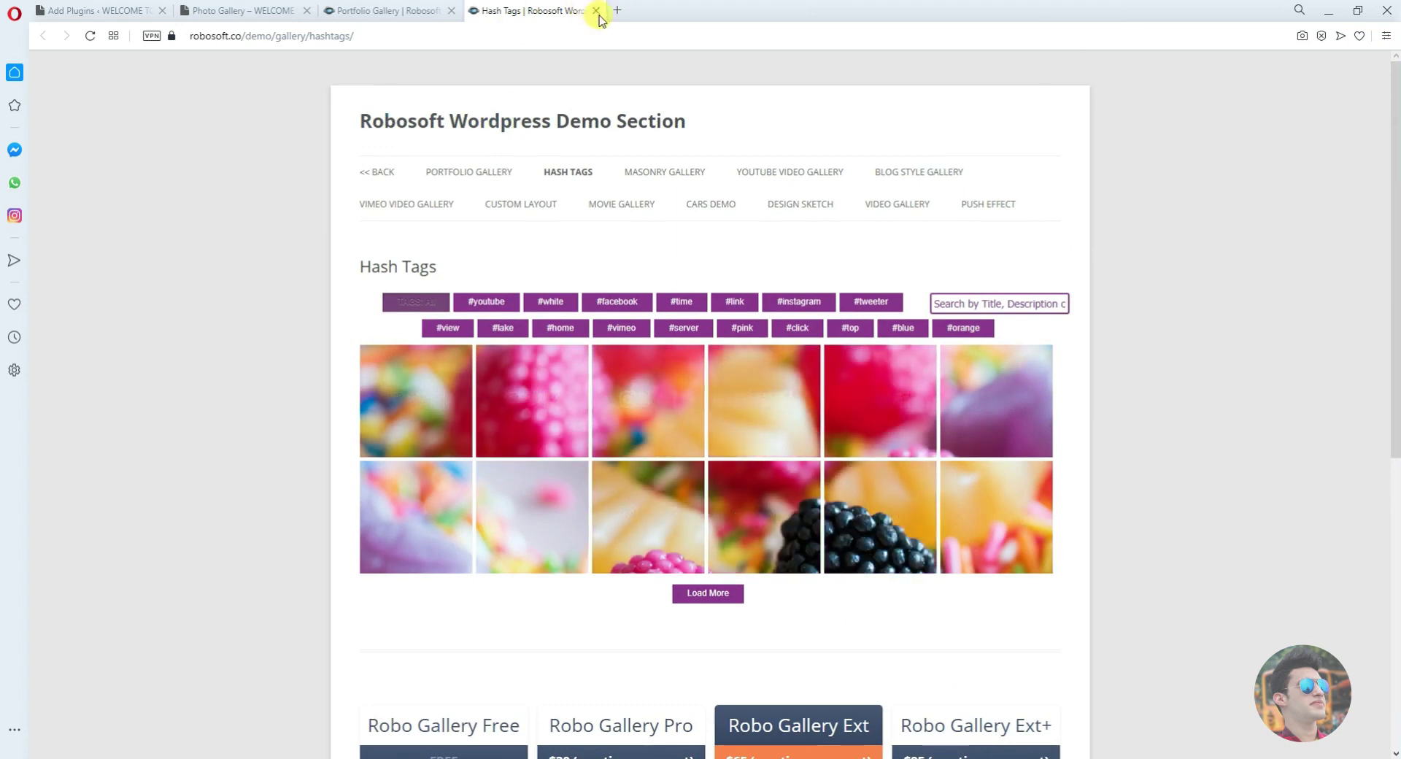
pyautogui.click(597, 11)
# Compare the Portfolio Gallery demo with the live Photo Gallery page, and close the demo and Robo's plugin details
pyautogui.scroll(-3, 781, 437)
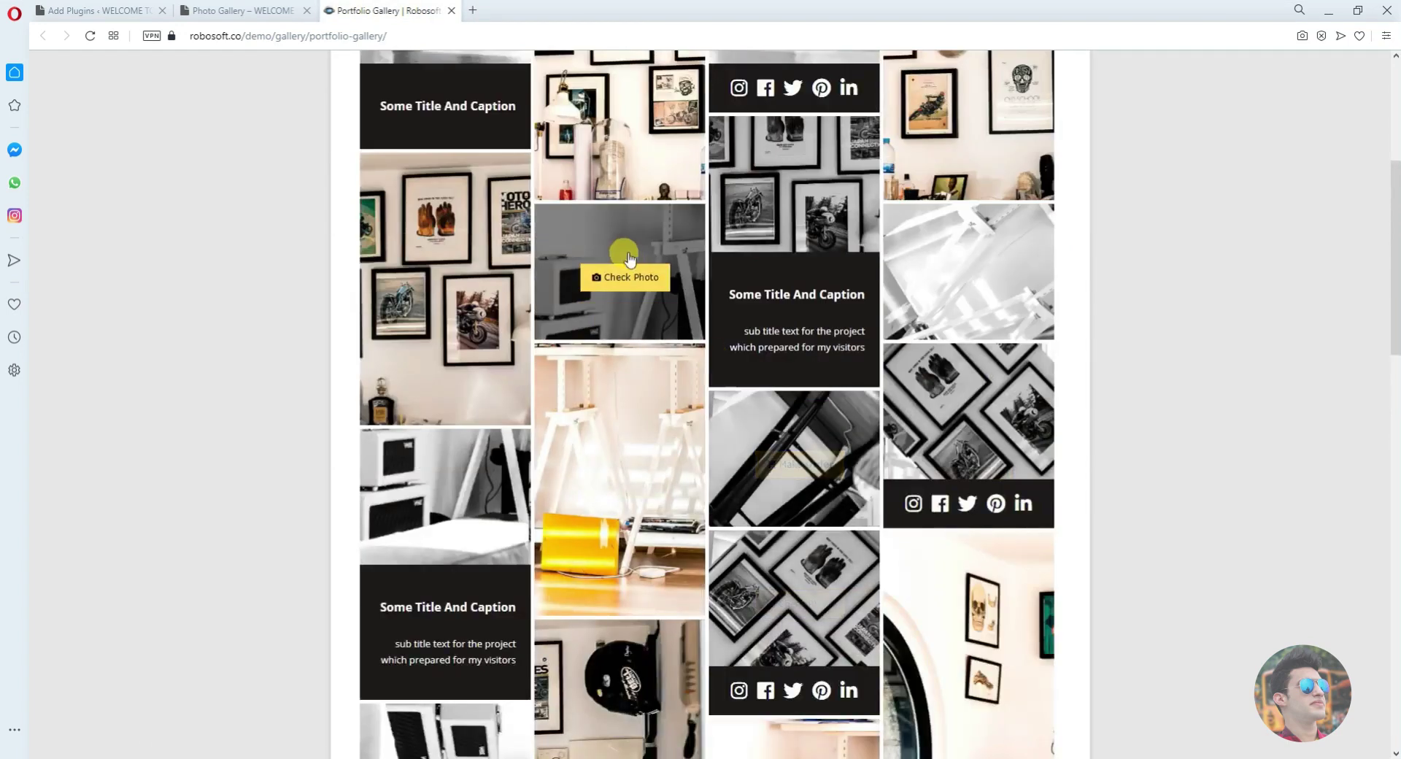
pyautogui.scroll(3, 437, 183)
pyautogui.click(260, 10)
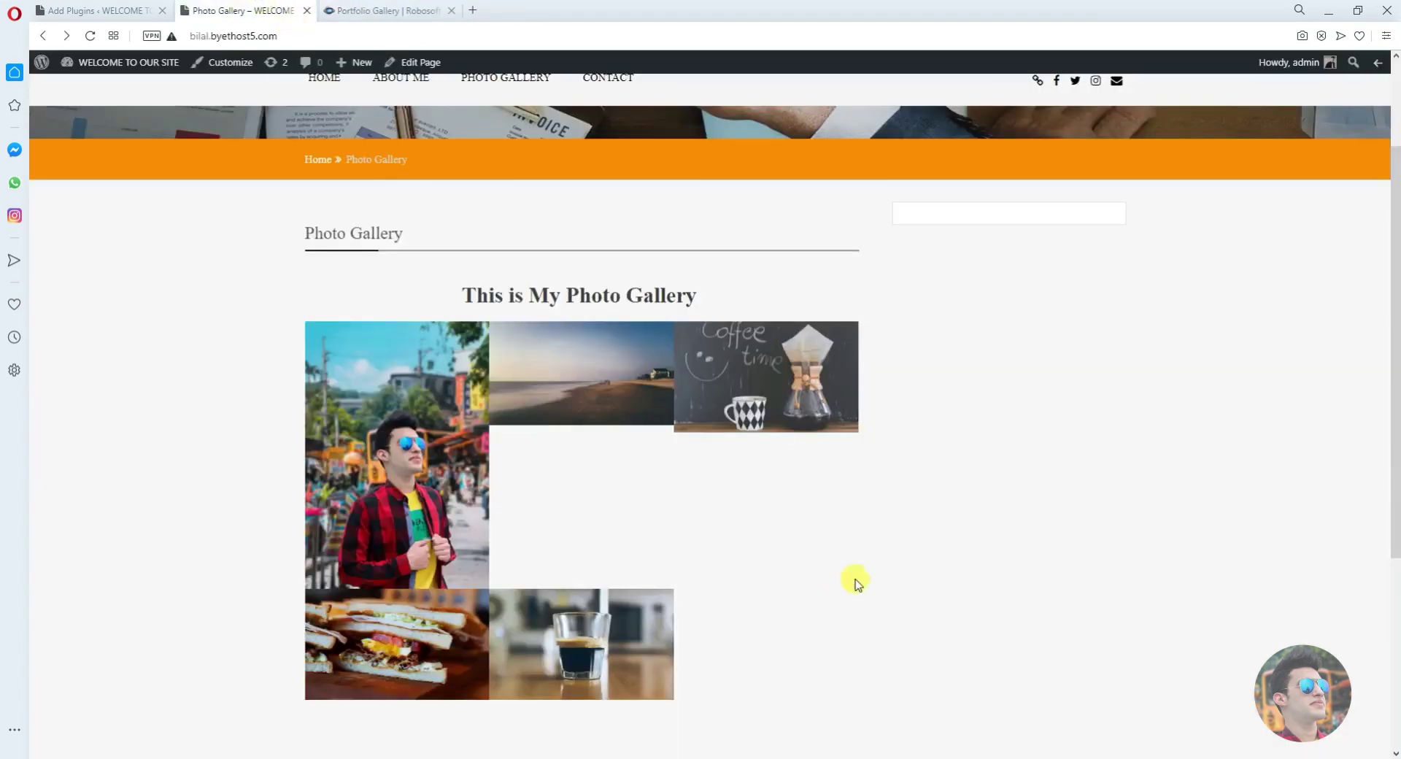
pyautogui.click(325, 11)
pyautogui.click(246, 8)
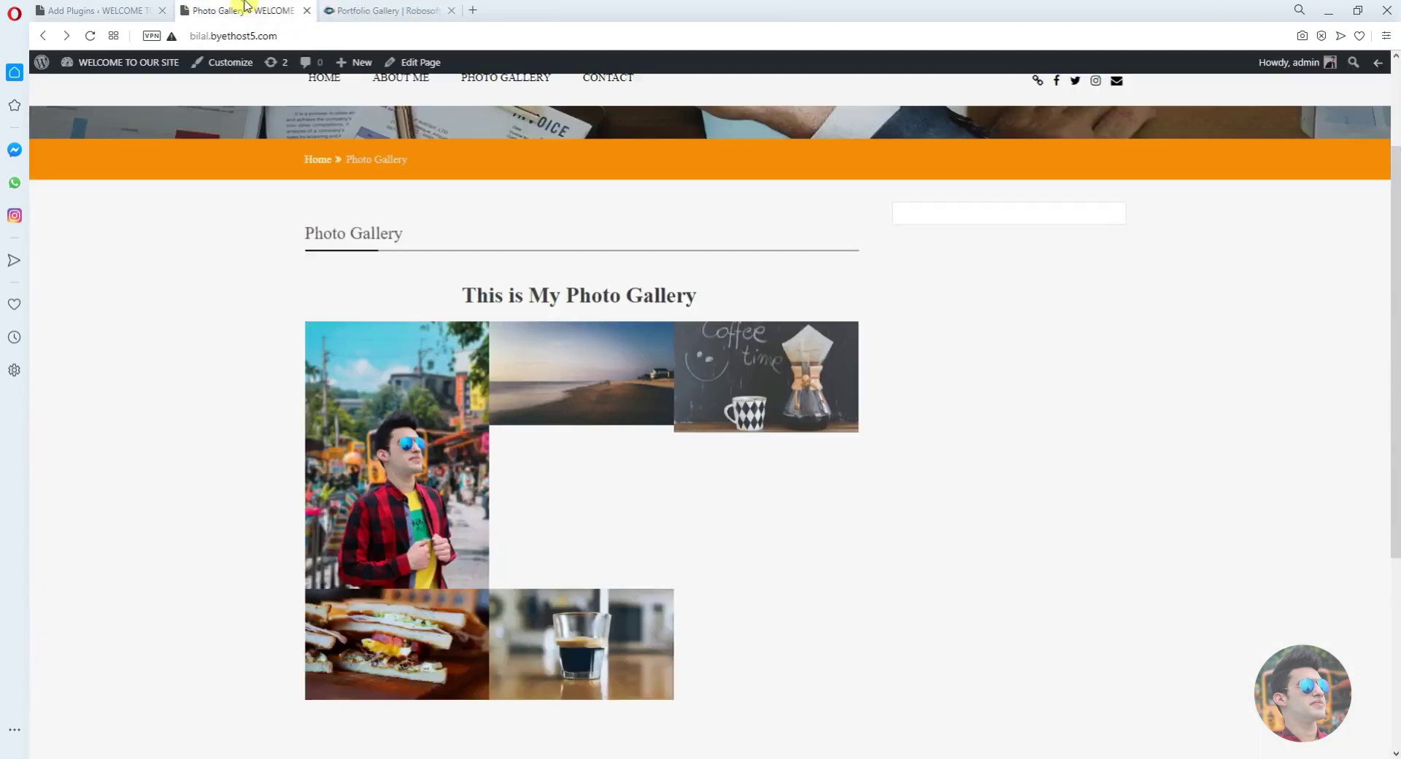
pyautogui.click(340, 7)
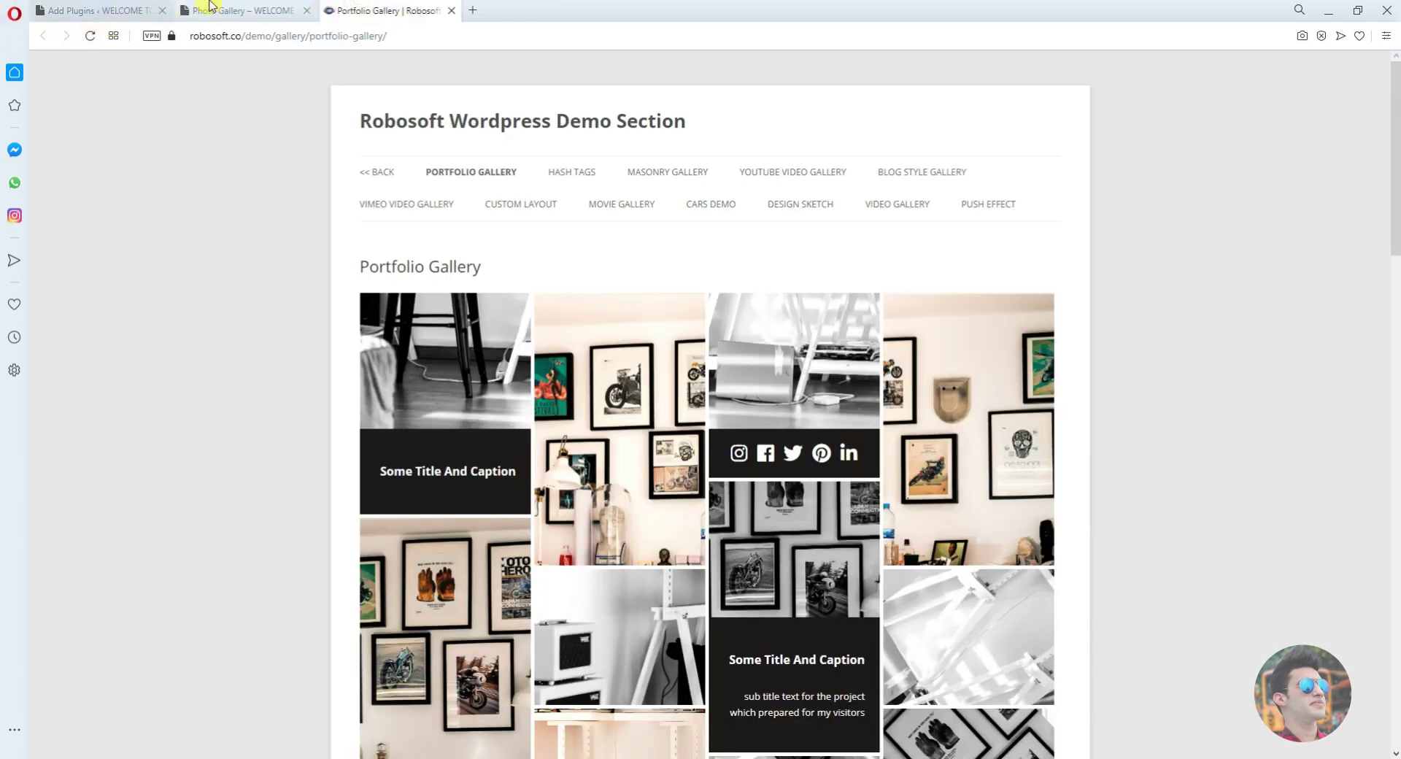
pyautogui.click(278, 7)
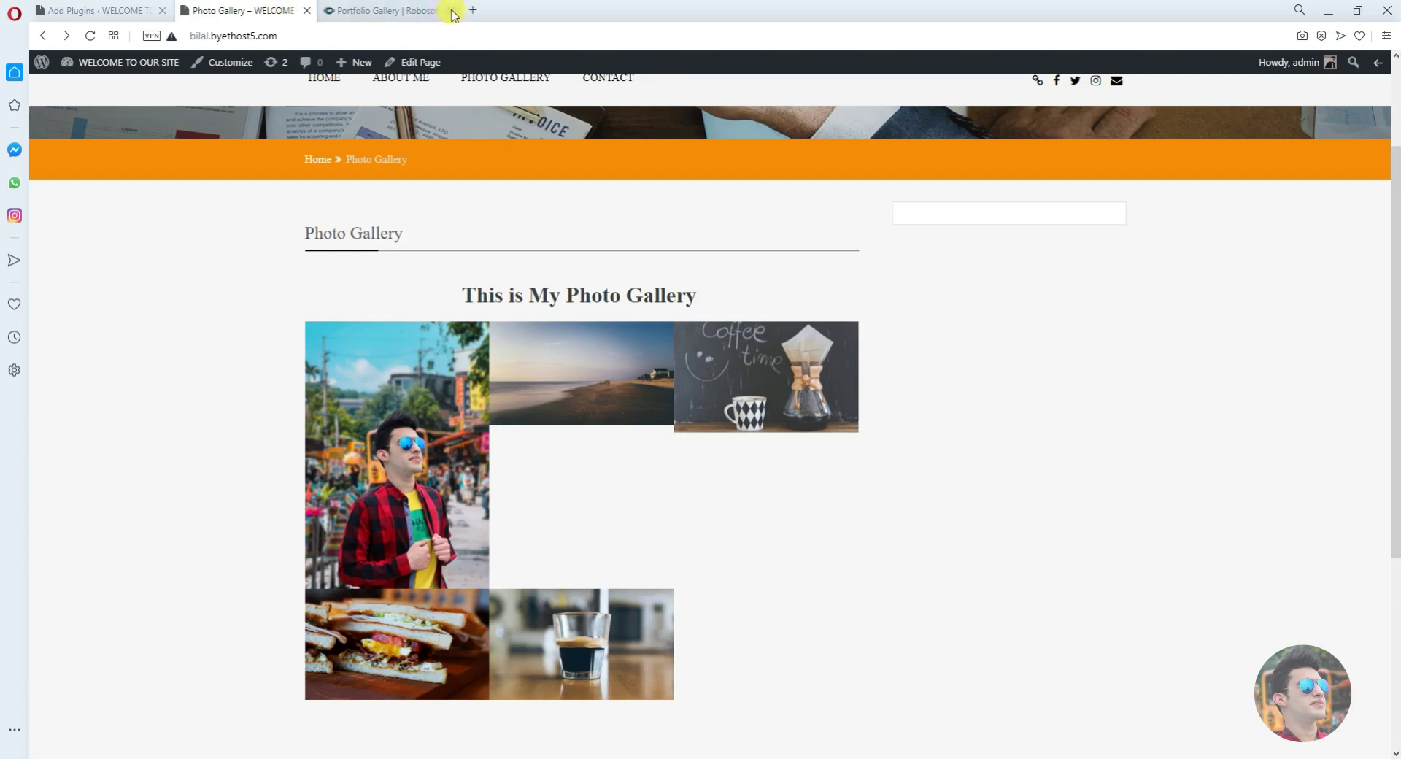
pyautogui.click(453, 11)
pyautogui.click(100, 6)
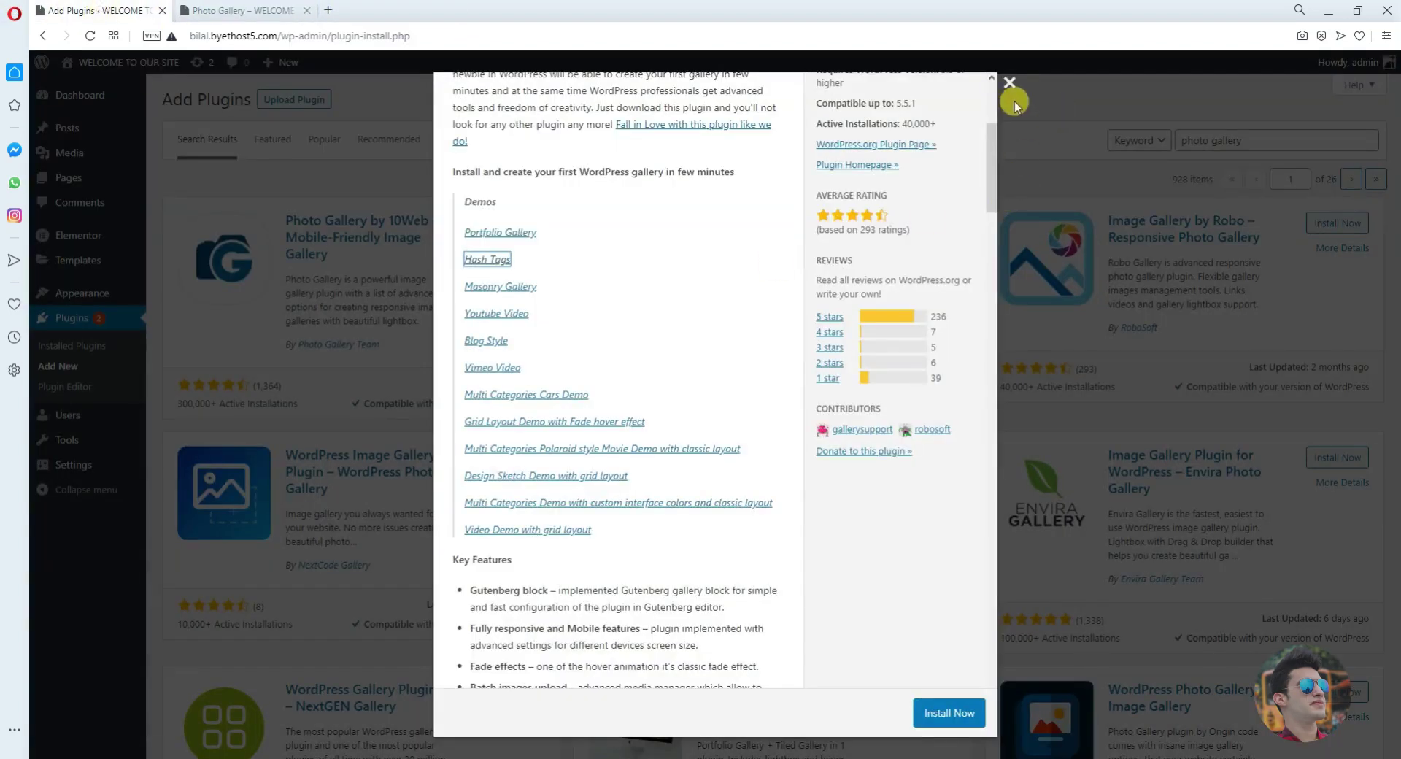
pyautogui.press('Escape')
# View the FooGallery plugin's details and examine its screenshots
pyautogui.doubleClick(914, 250)
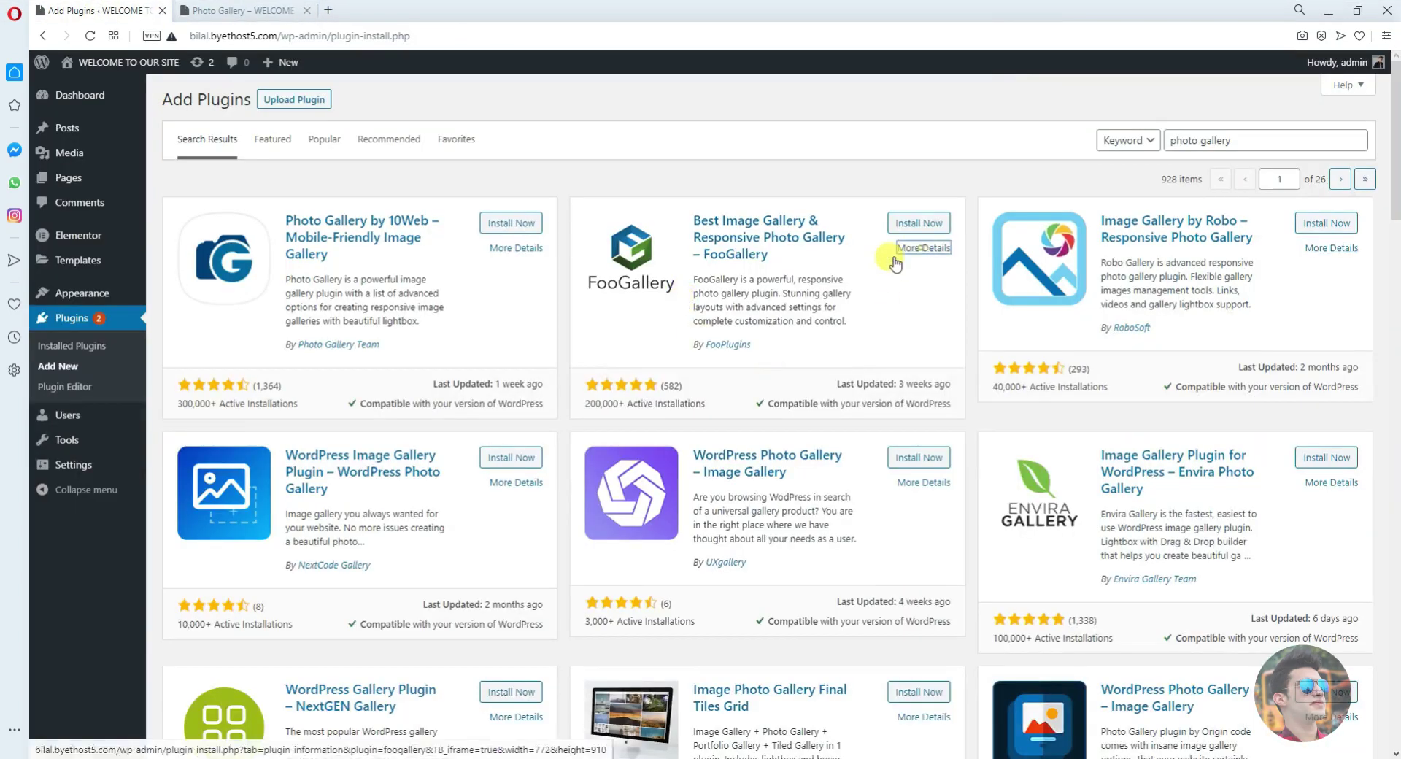
pyautogui.click(894, 292)
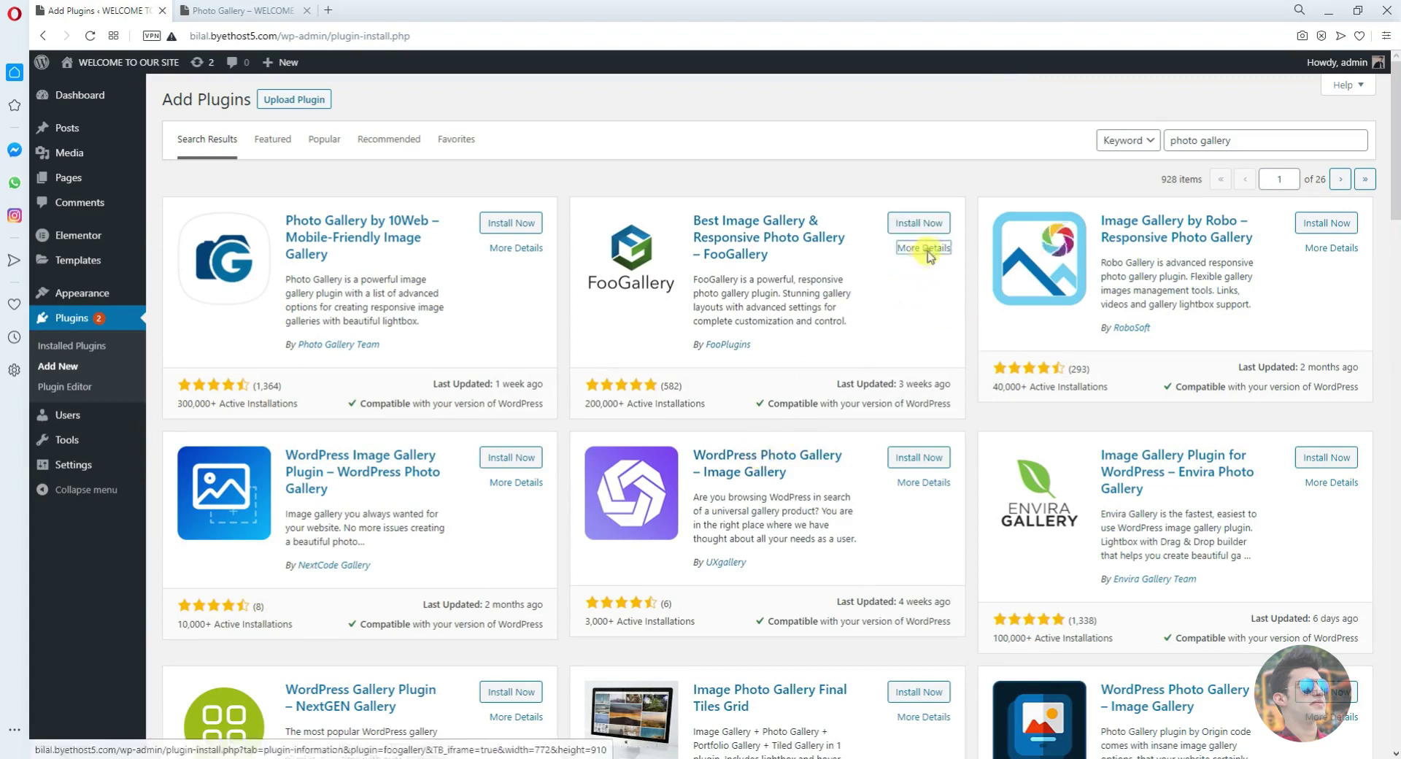
pyautogui.click(924, 249)
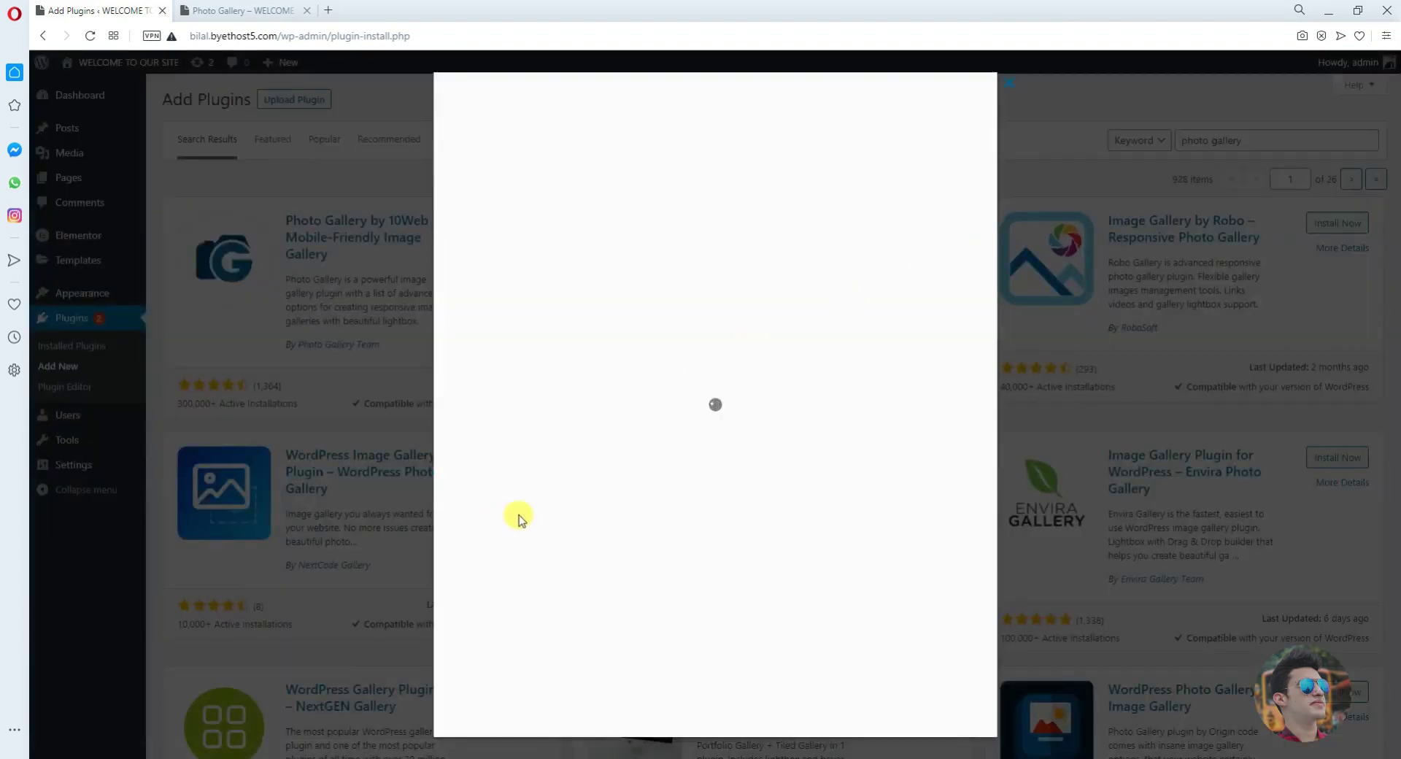
pyautogui.click(707, 270)
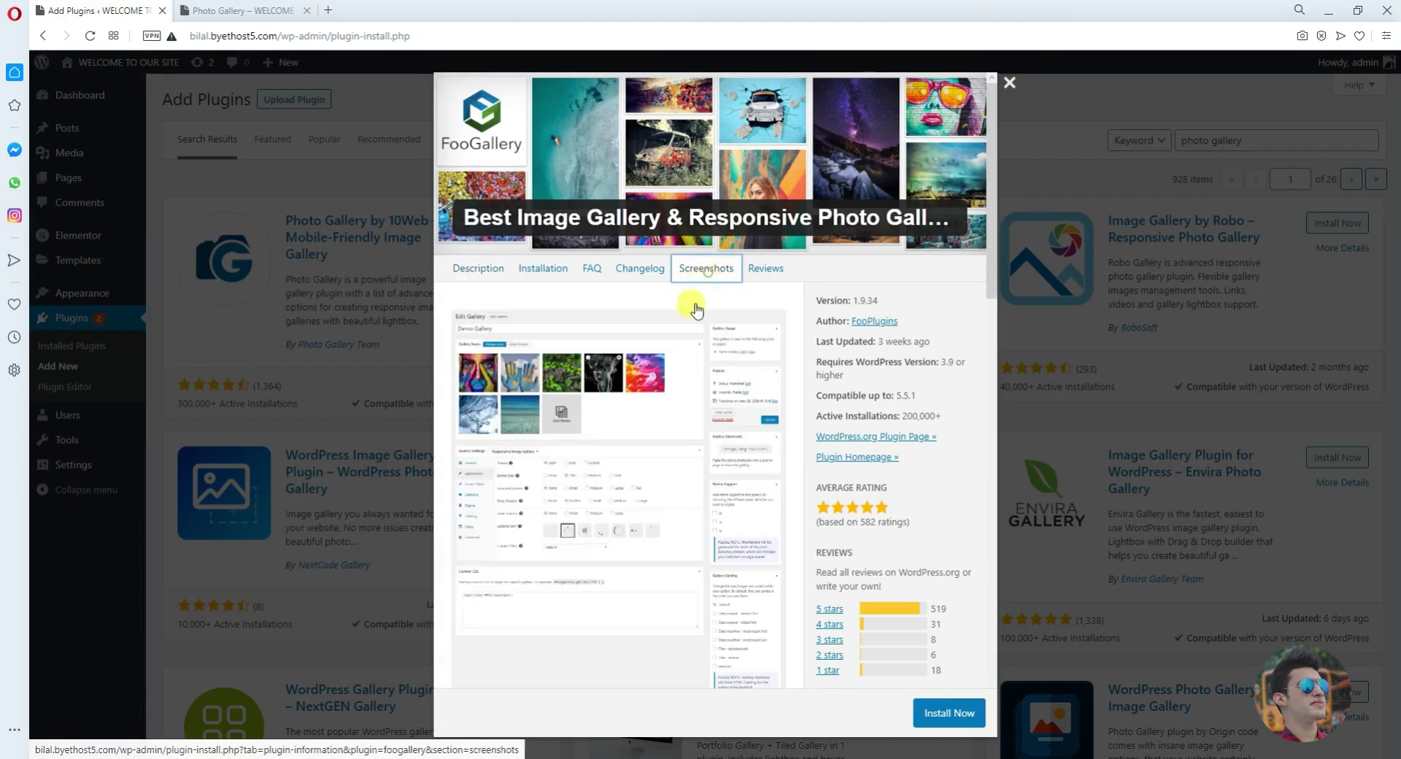
pyautogui.scroll(-1, 601, 478)
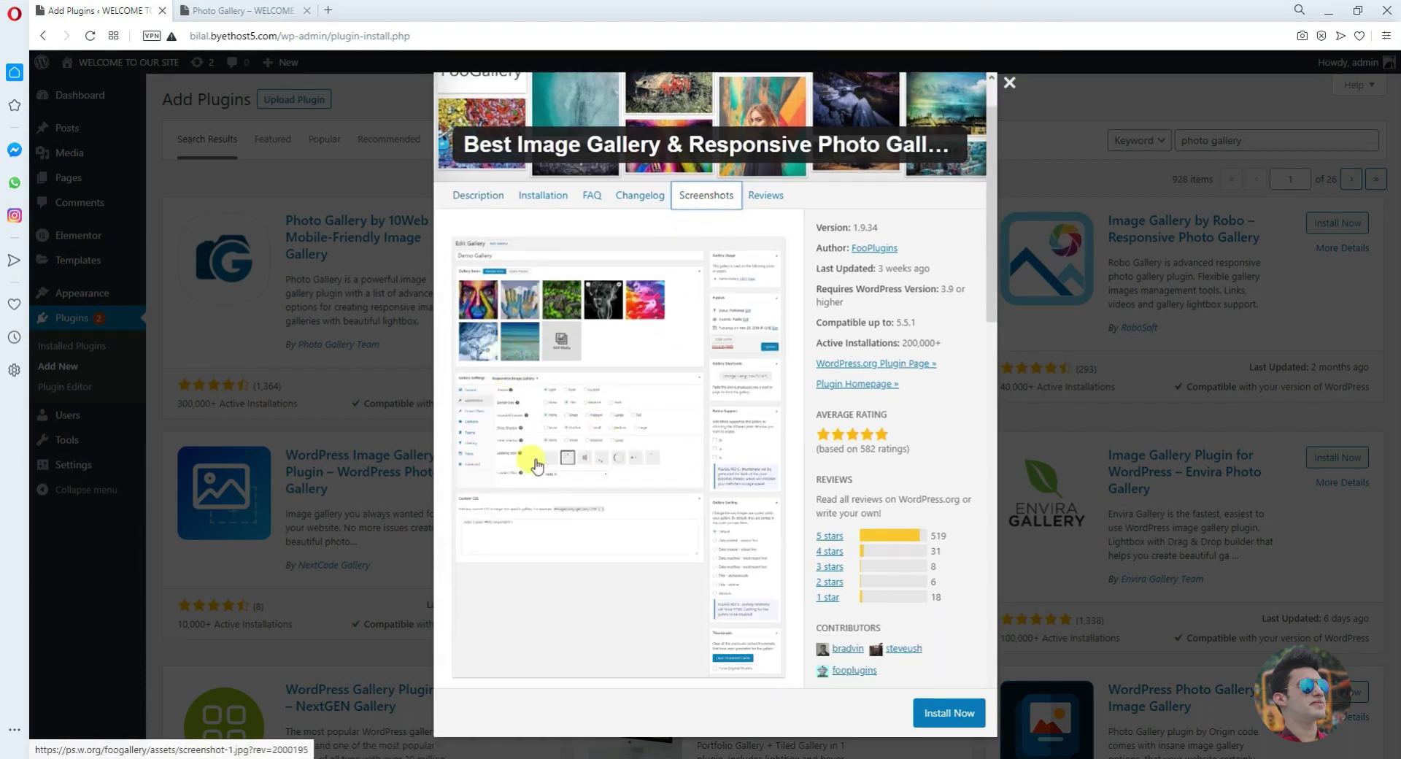
# View FooGallery's description and open its Responsive Image Gallery and Image Viewer Gallery demos in separate browser tabs
pyautogui.scroll(1, 581, 440)
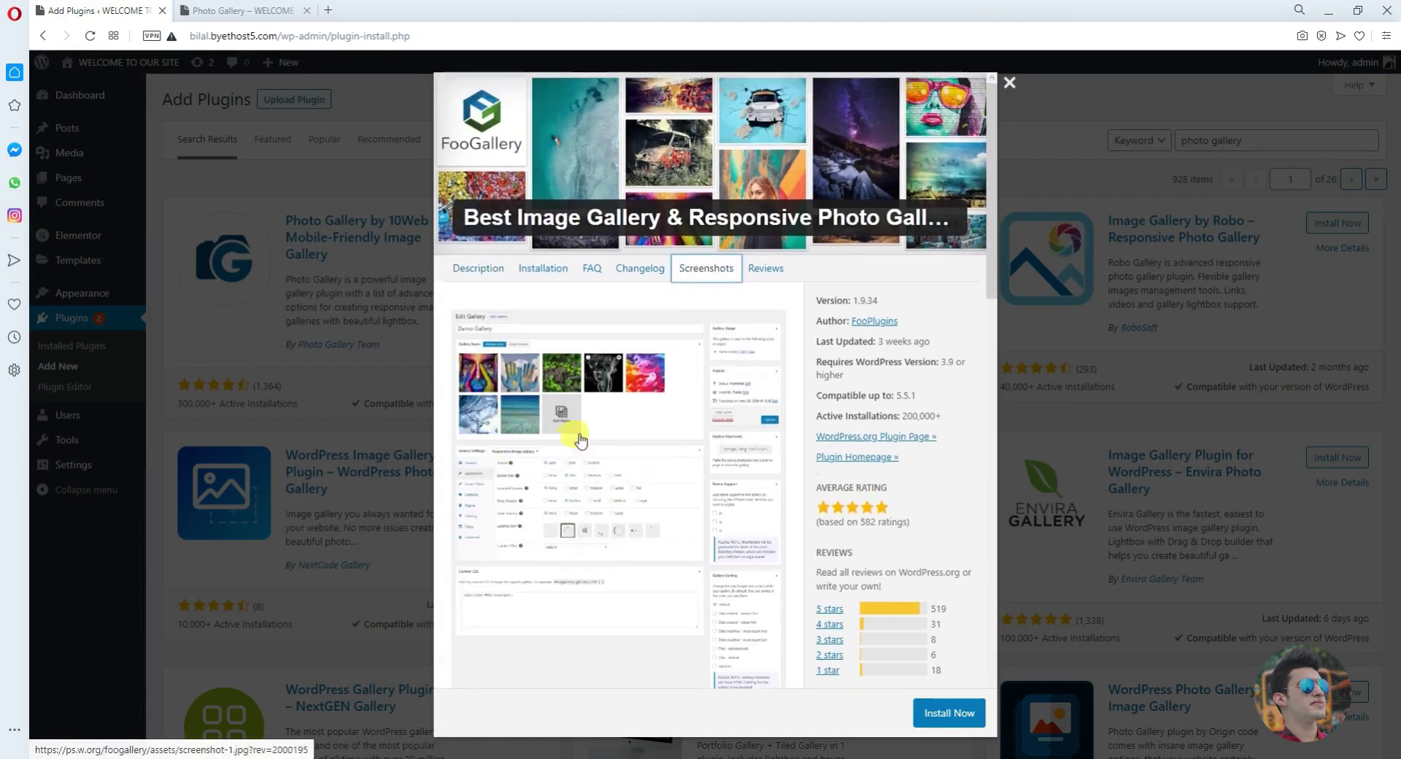
pyautogui.click(479, 267)
pyautogui.scroll(-2, 640, 478)
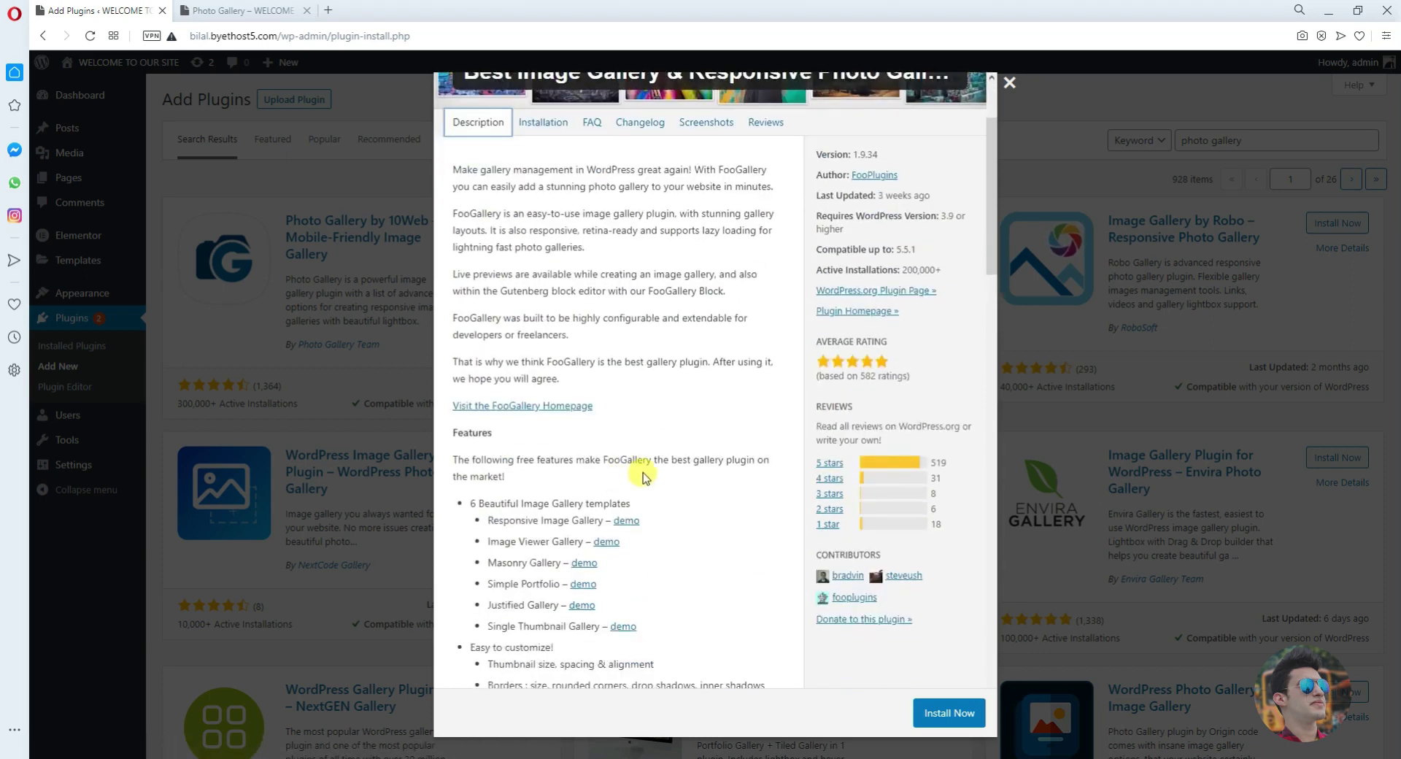
pyautogui.scroll(-2, 645, 478)
pyautogui.rightClick(626, 374)
pyautogui.click(660, 394)
pyautogui.rightClick(602, 396)
pyautogui.click(660, 406)
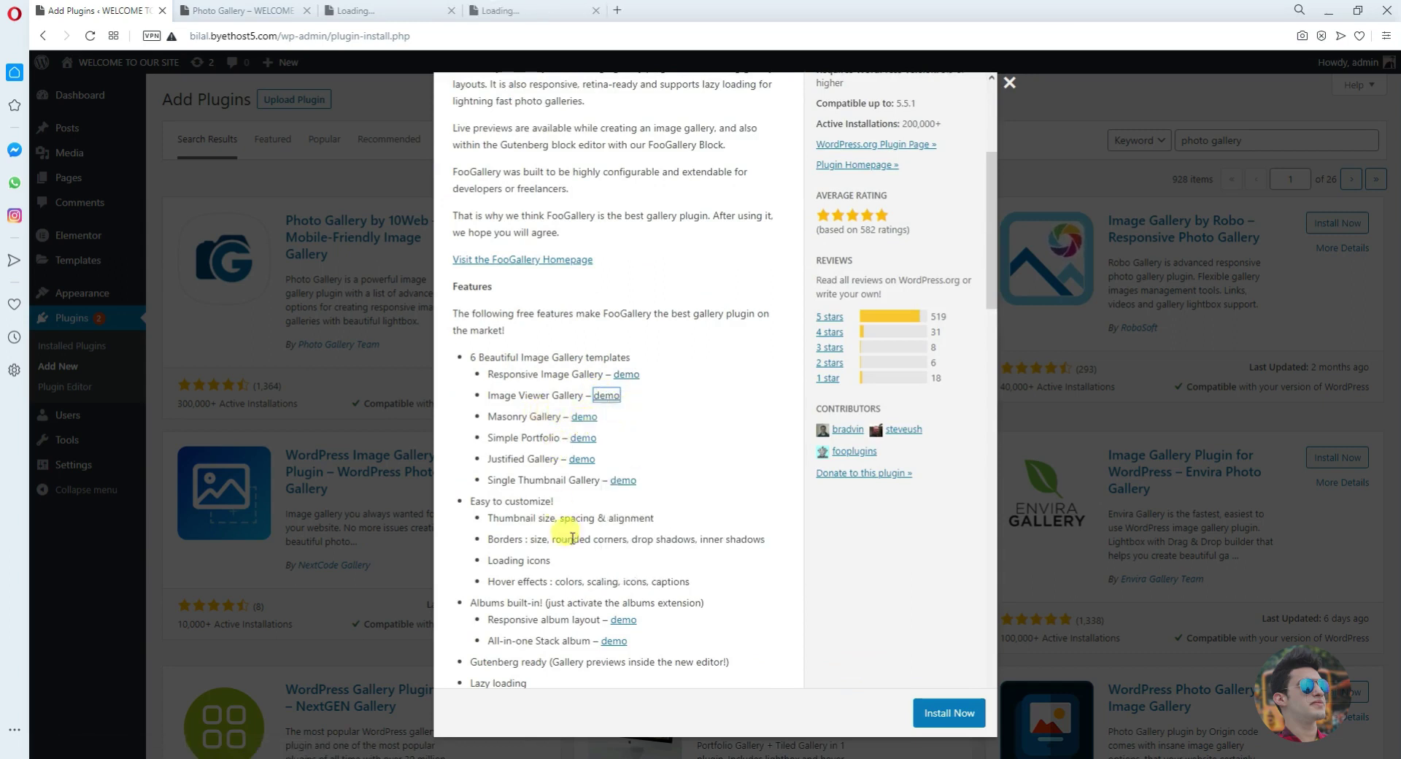
pyautogui.click(230, 10)
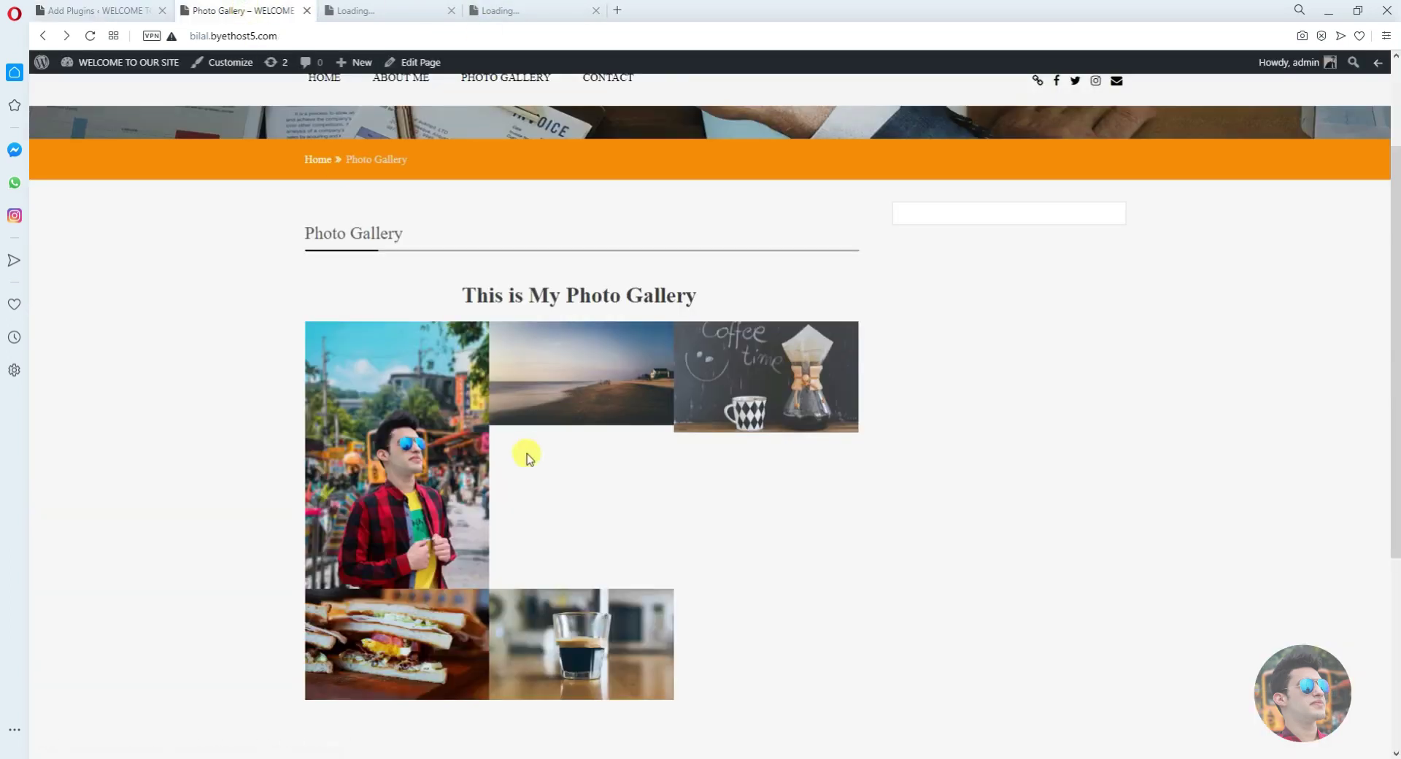
pyautogui.click(437, 7)
pyautogui.click(552, 7)
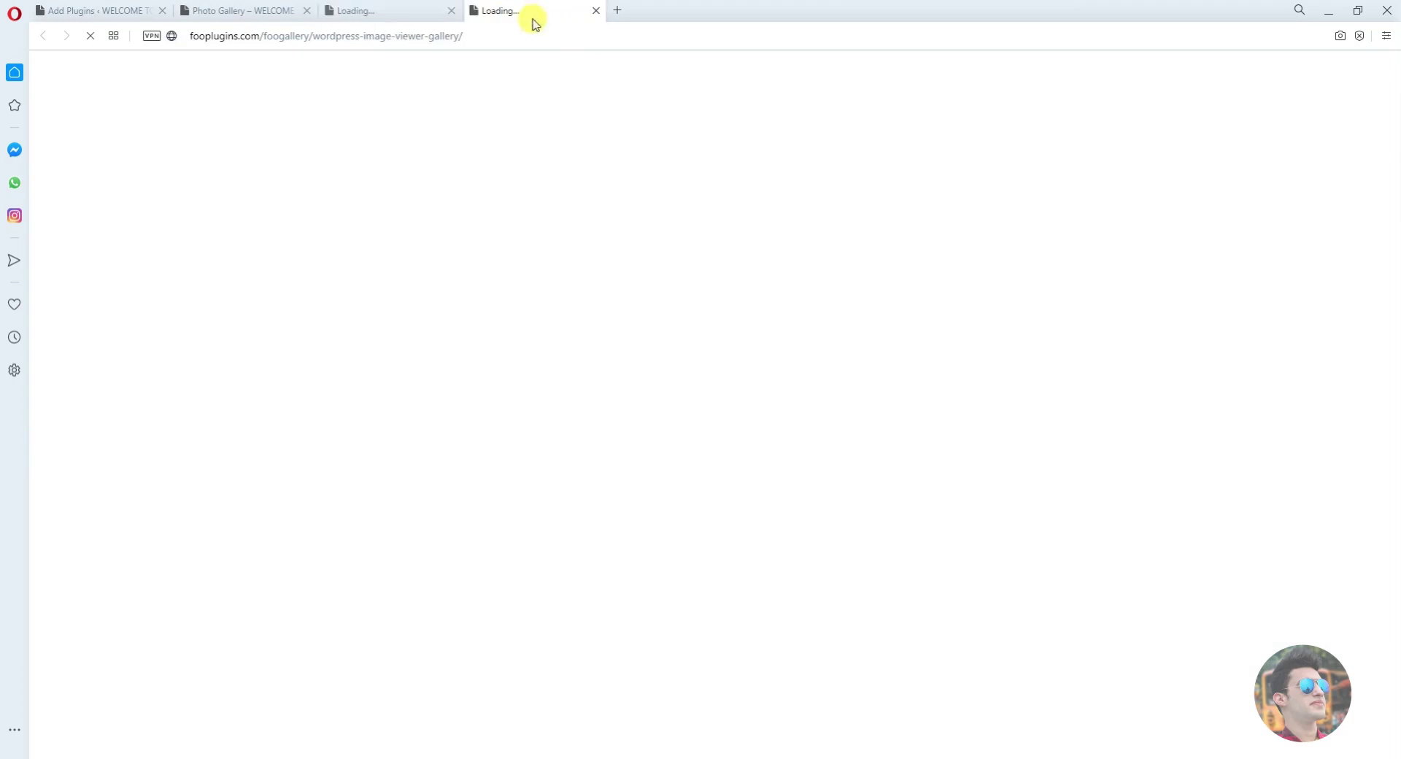
pyautogui.click(227, 8)
pyautogui.click(372, 8)
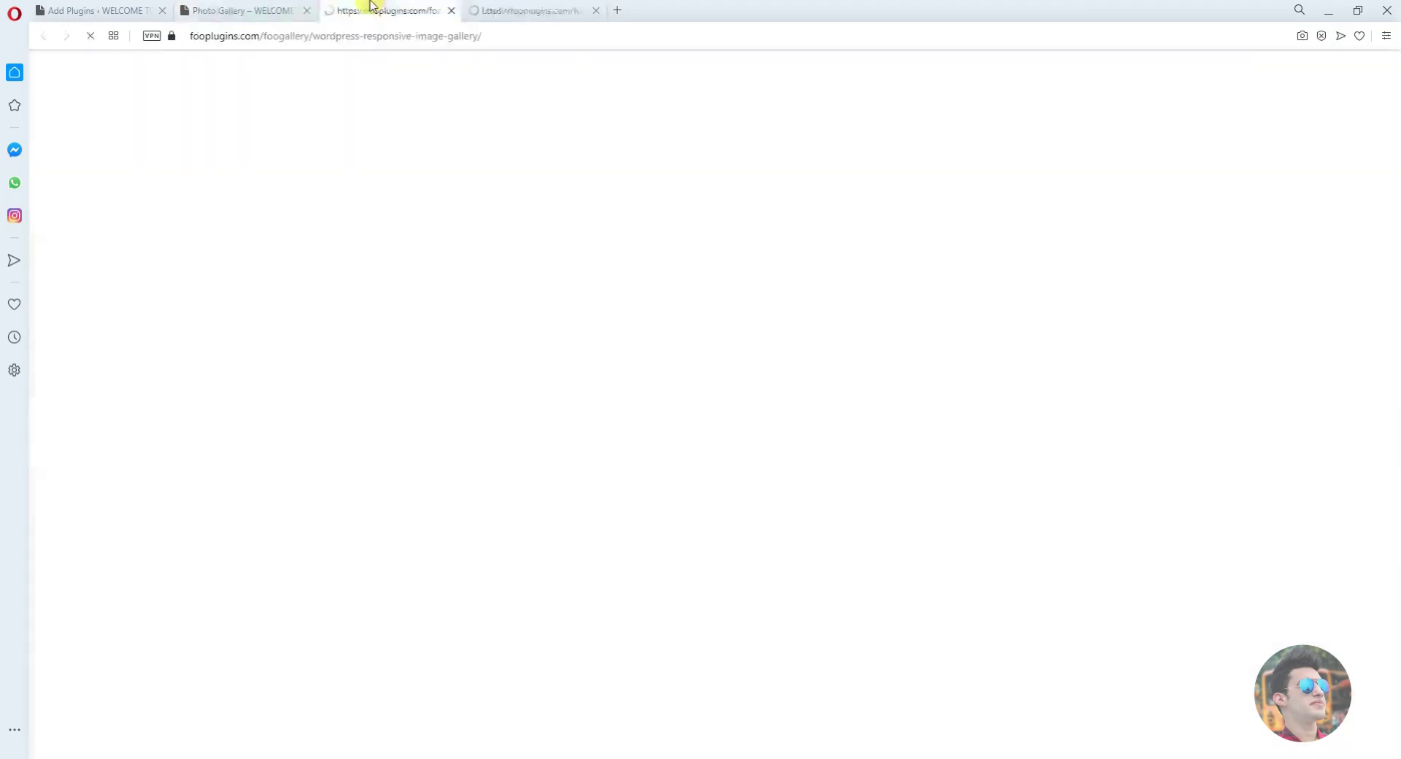
pyautogui.click(515, 7)
pyautogui.click(97, 6)
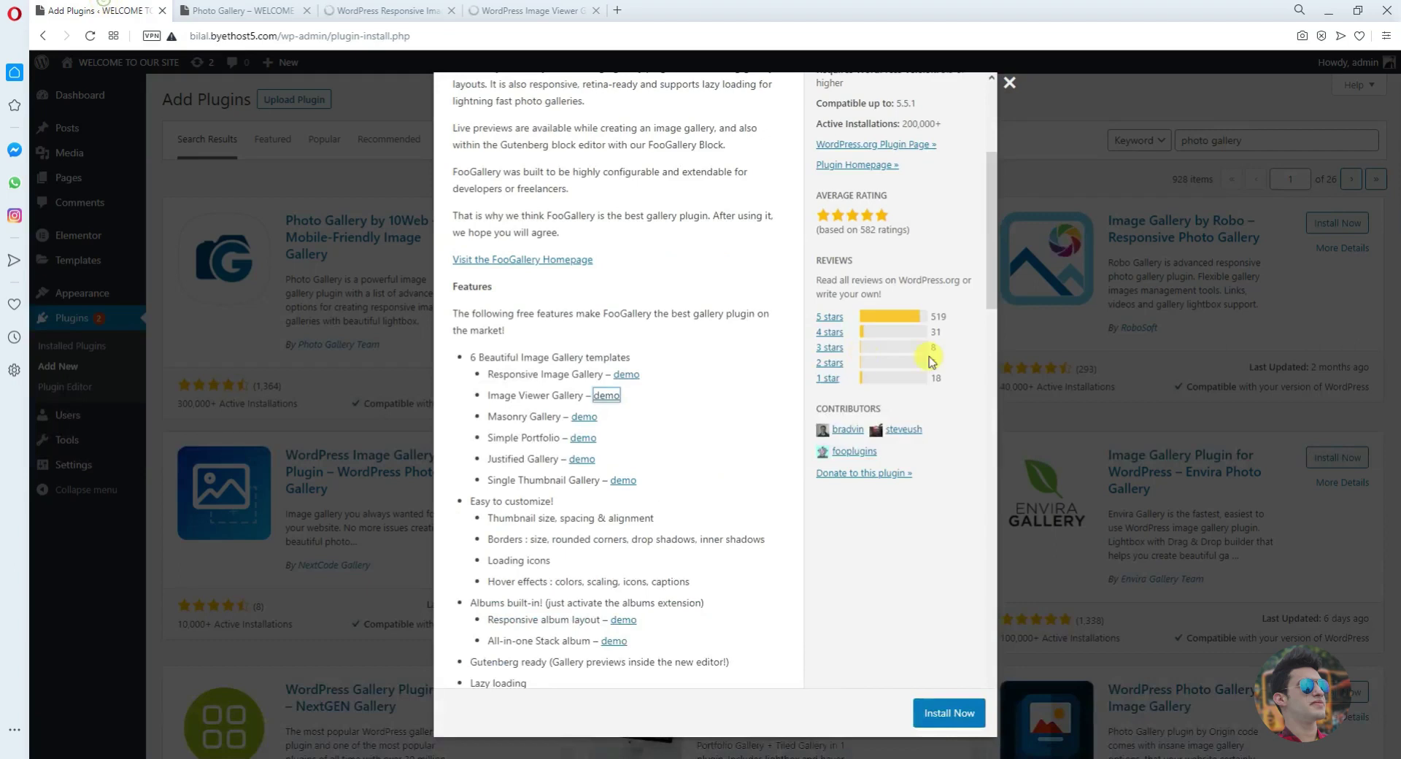
# Close FooGallery's details and open the details of NextCode's WordPress Image Gallery Plugin
pyautogui.click(1010, 83)
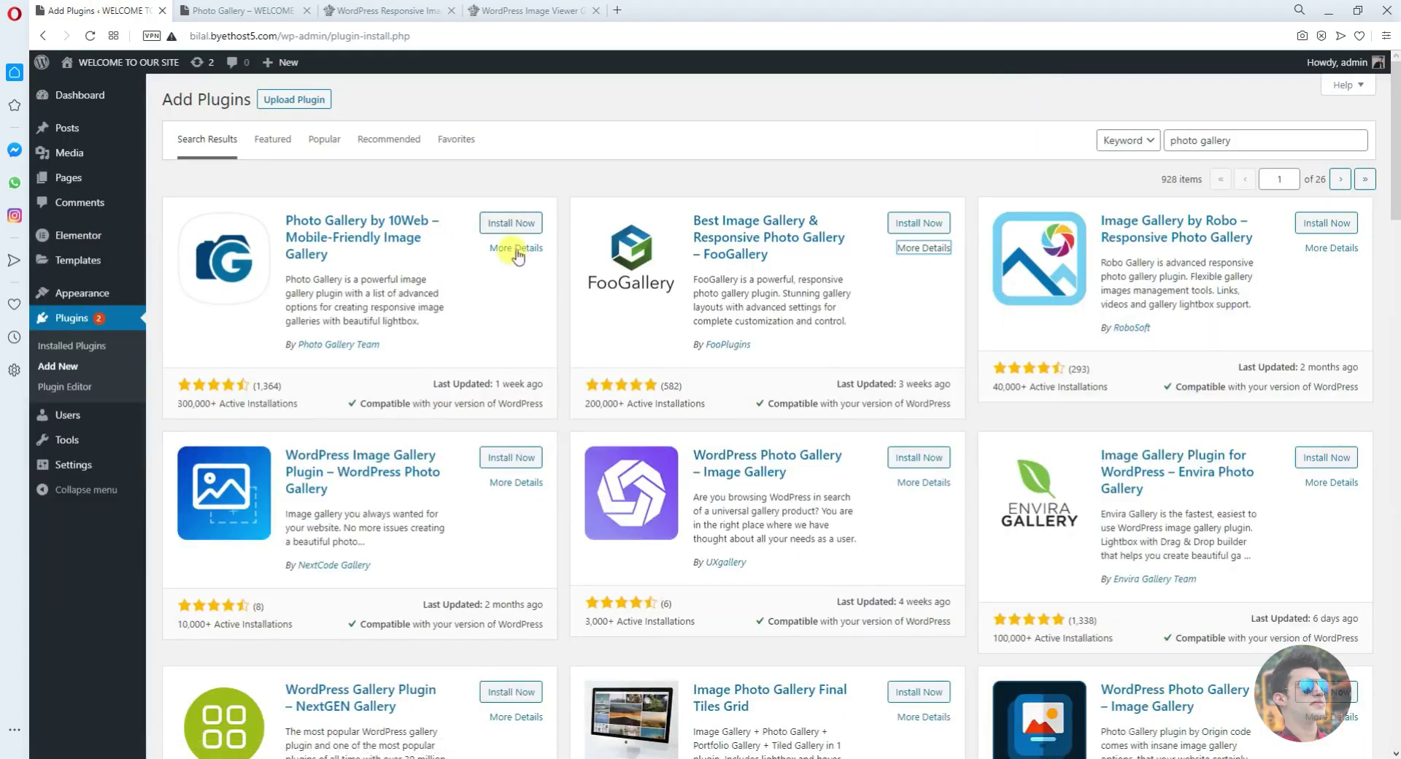
pyautogui.scroll(-2, 419, 473)
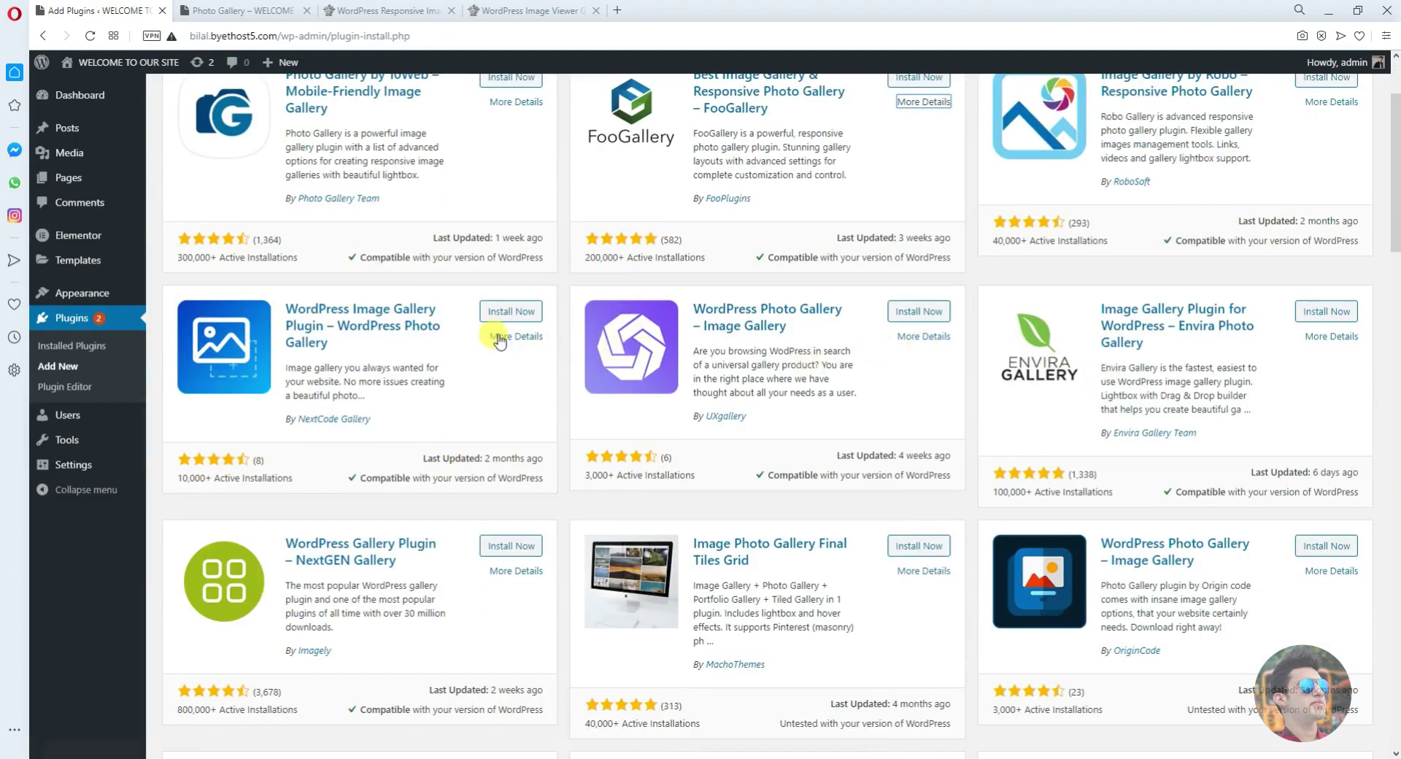
pyautogui.click(499, 339)
# Examine the thumbnail layout in FooGallery's Responsive Image Gallery demo and close the demo
pyautogui.click(241, 10)
pyautogui.click(408, 10)
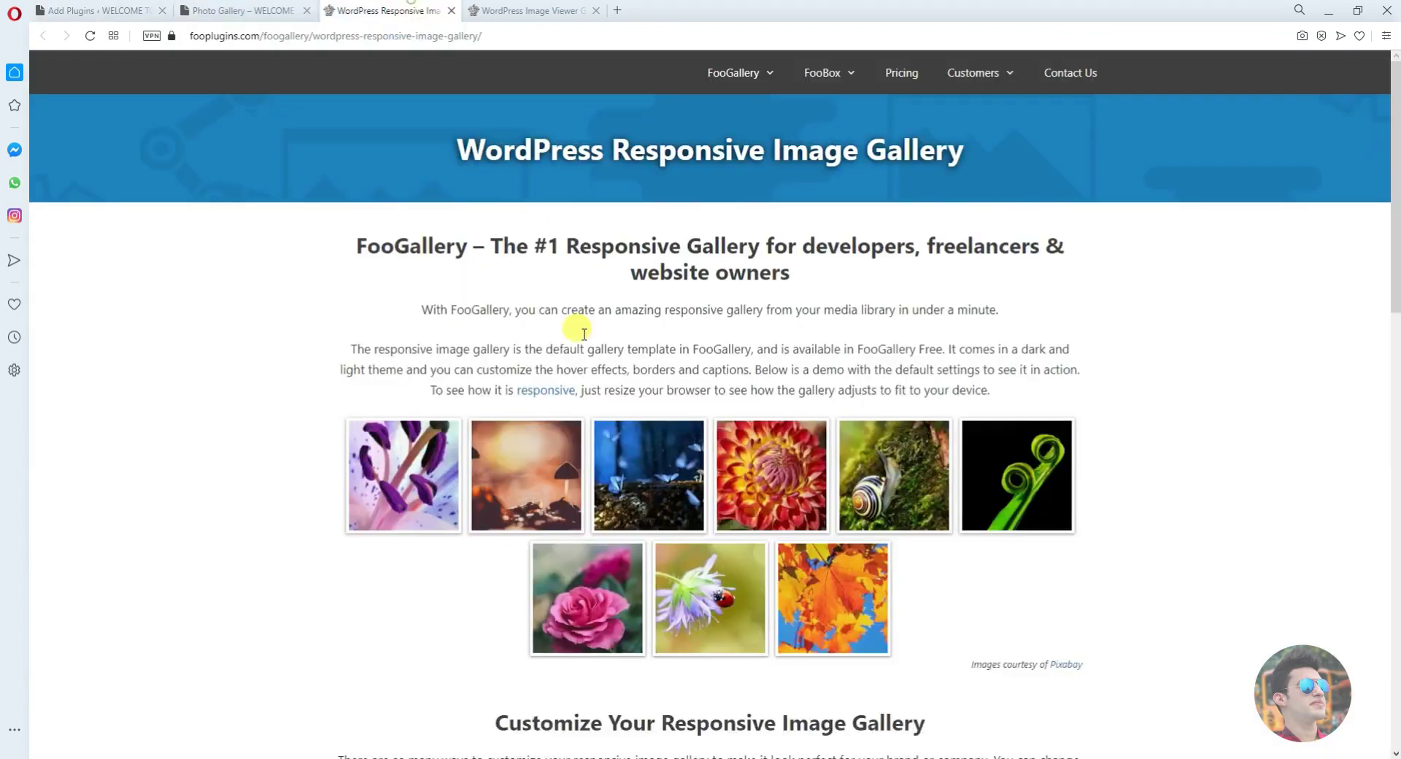
pyautogui.scroll(-3, 584, 334)
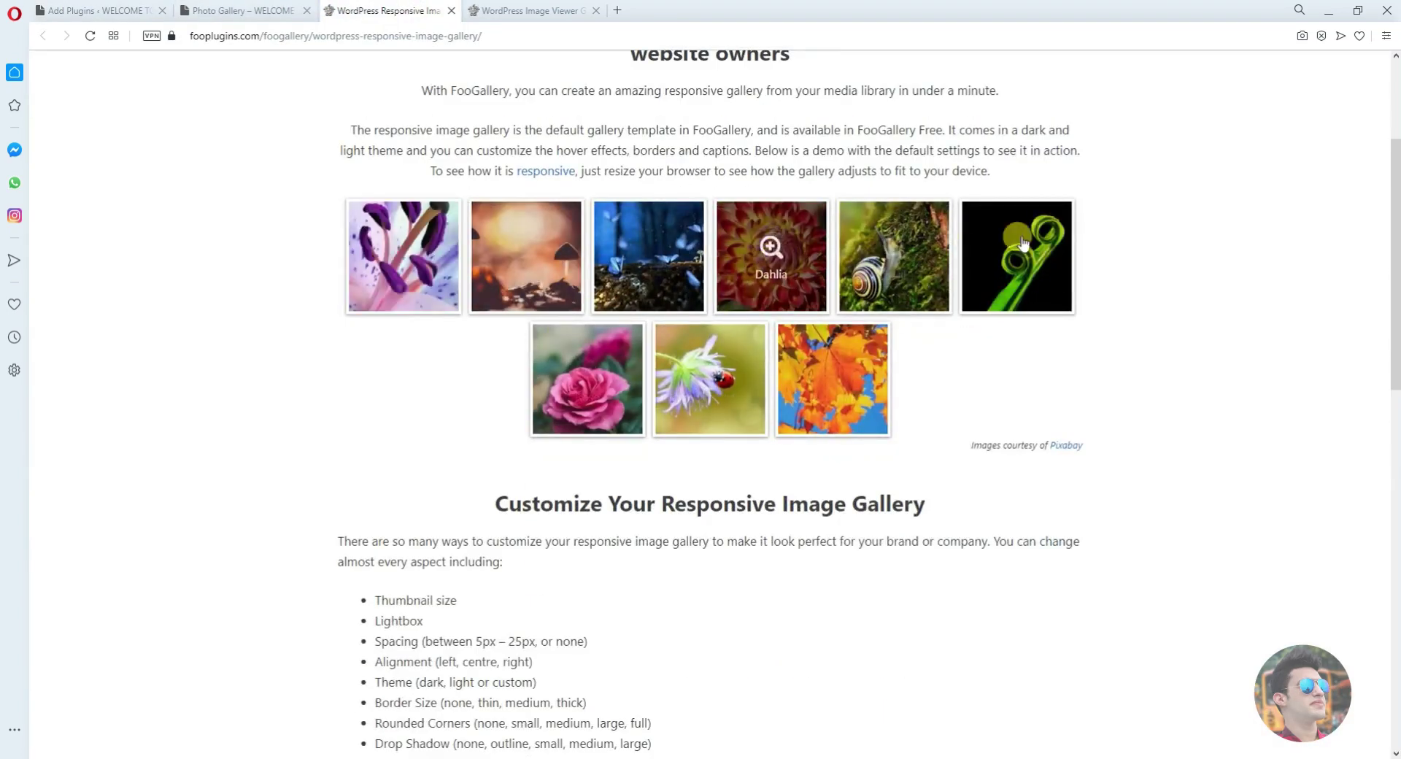
pyautogui.click(454, 10)
# Browse through the images in FooGallery's Image Viewer Gallery demo, look over the rest of the page, and close the demo
pyautogui.click(395, 10)
pyautogui.scroll(-1, 572, 445)
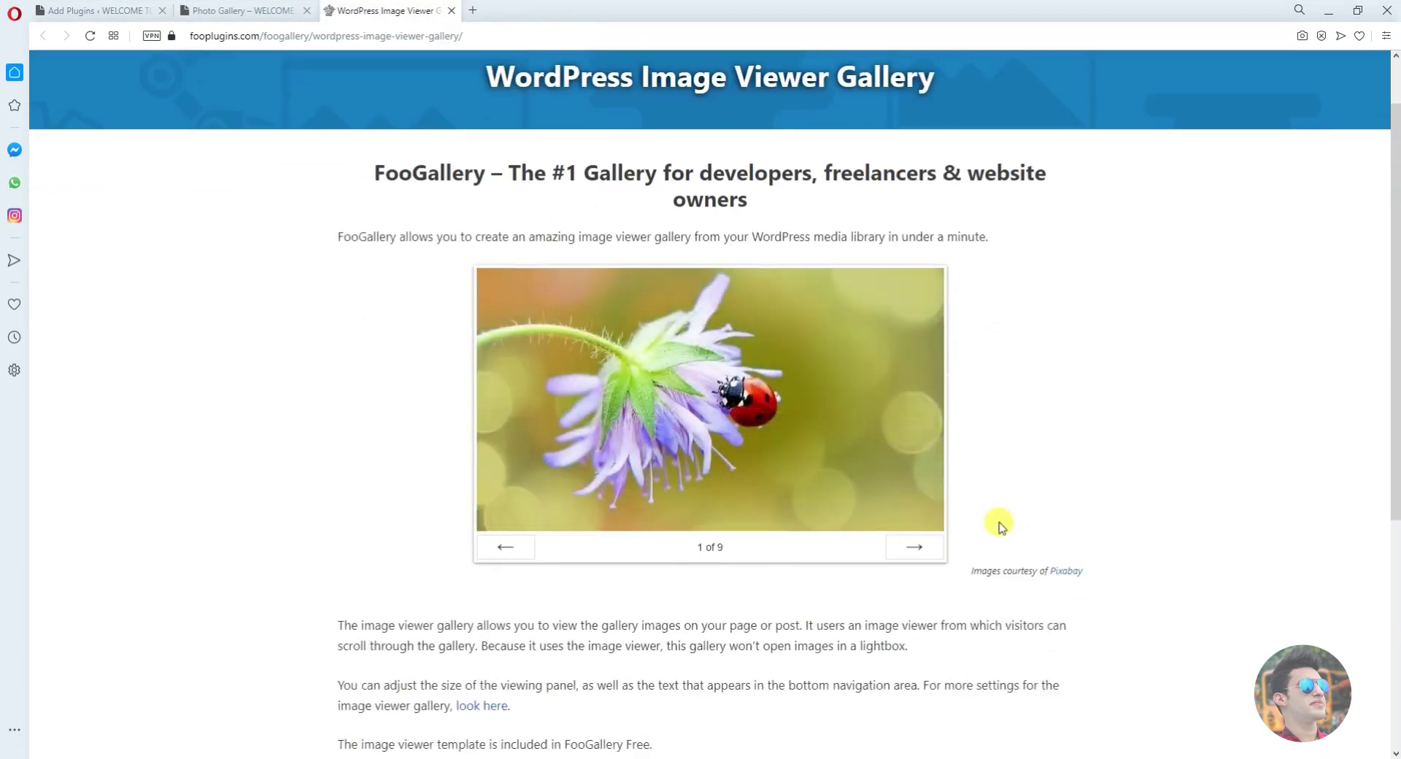
pyautogui.click(916, 550)
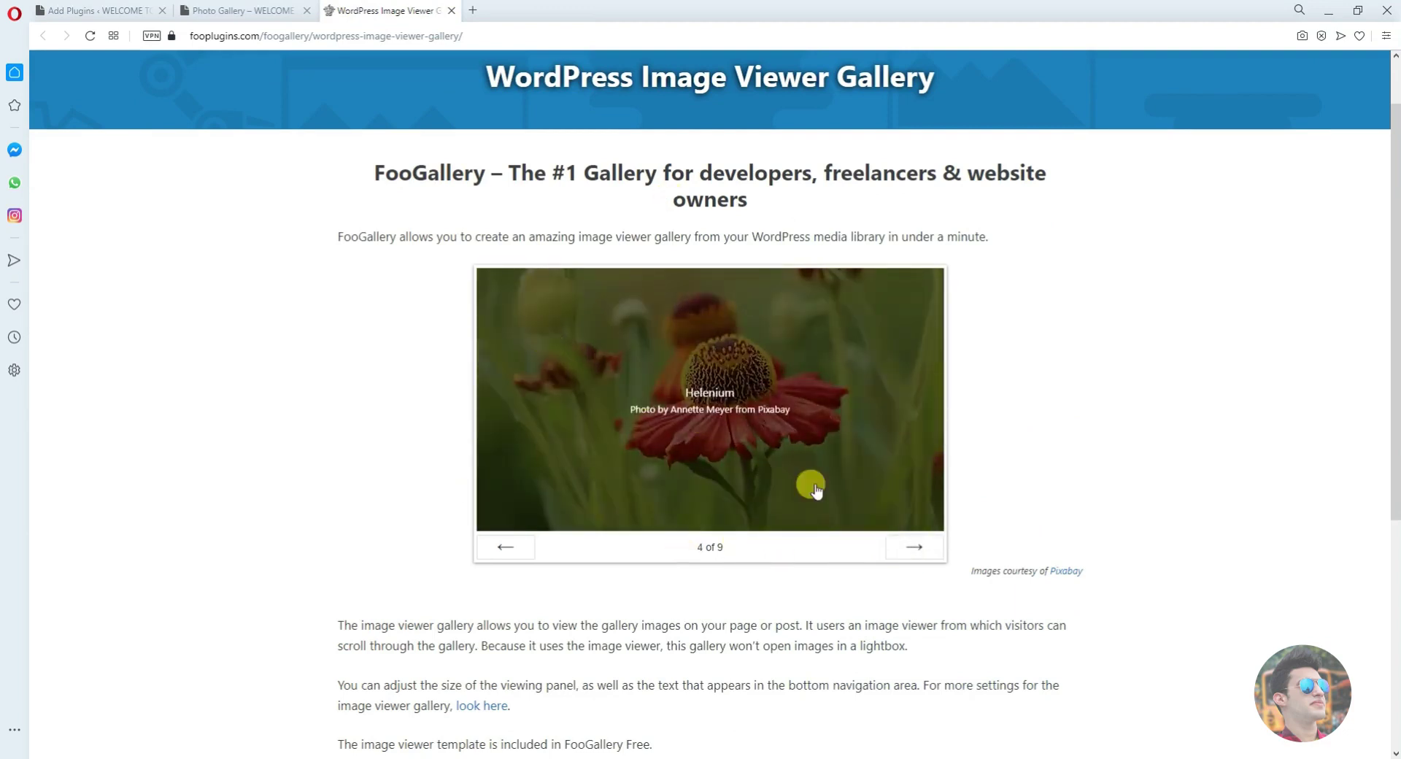
pyautogui.click(911, 551)
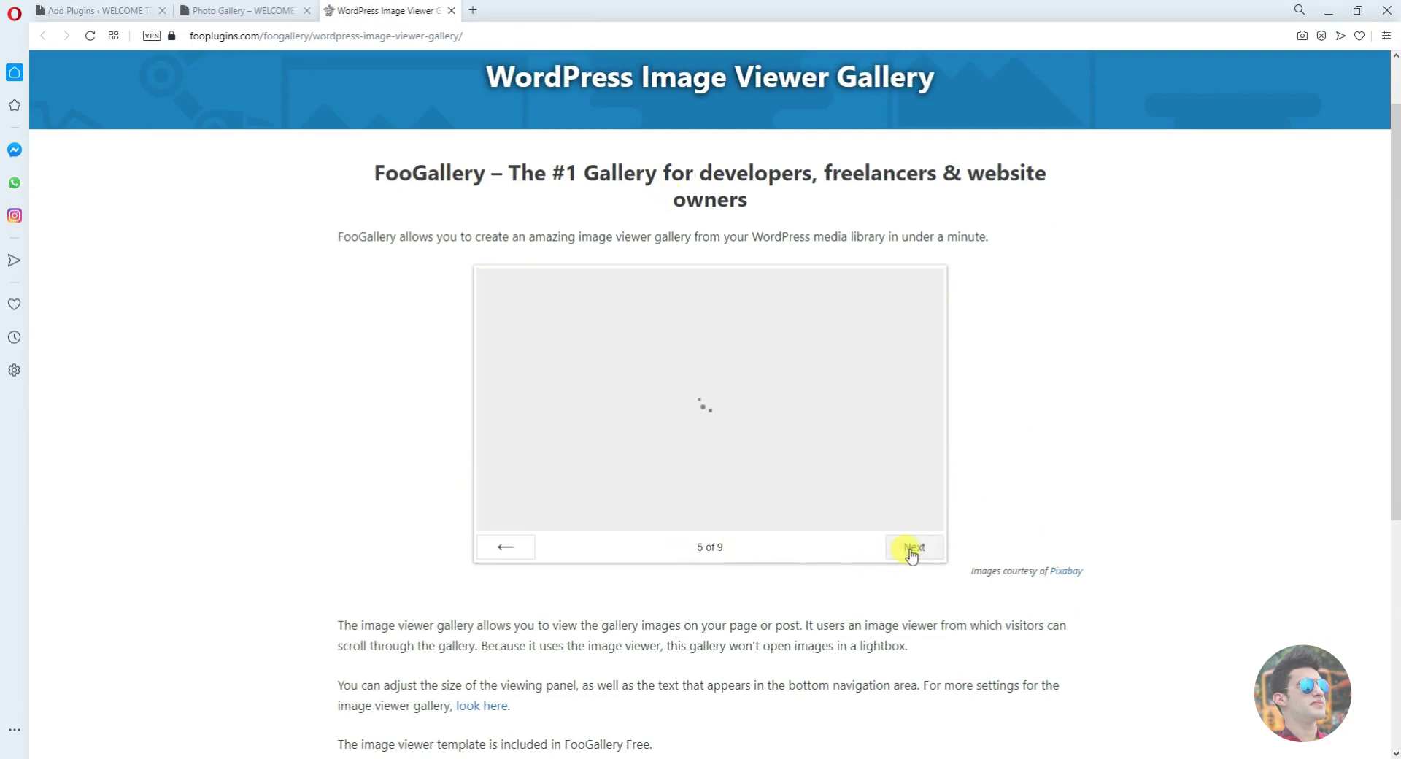
pyautogui.click(912, 551)
pyautogui.click(911, 551)
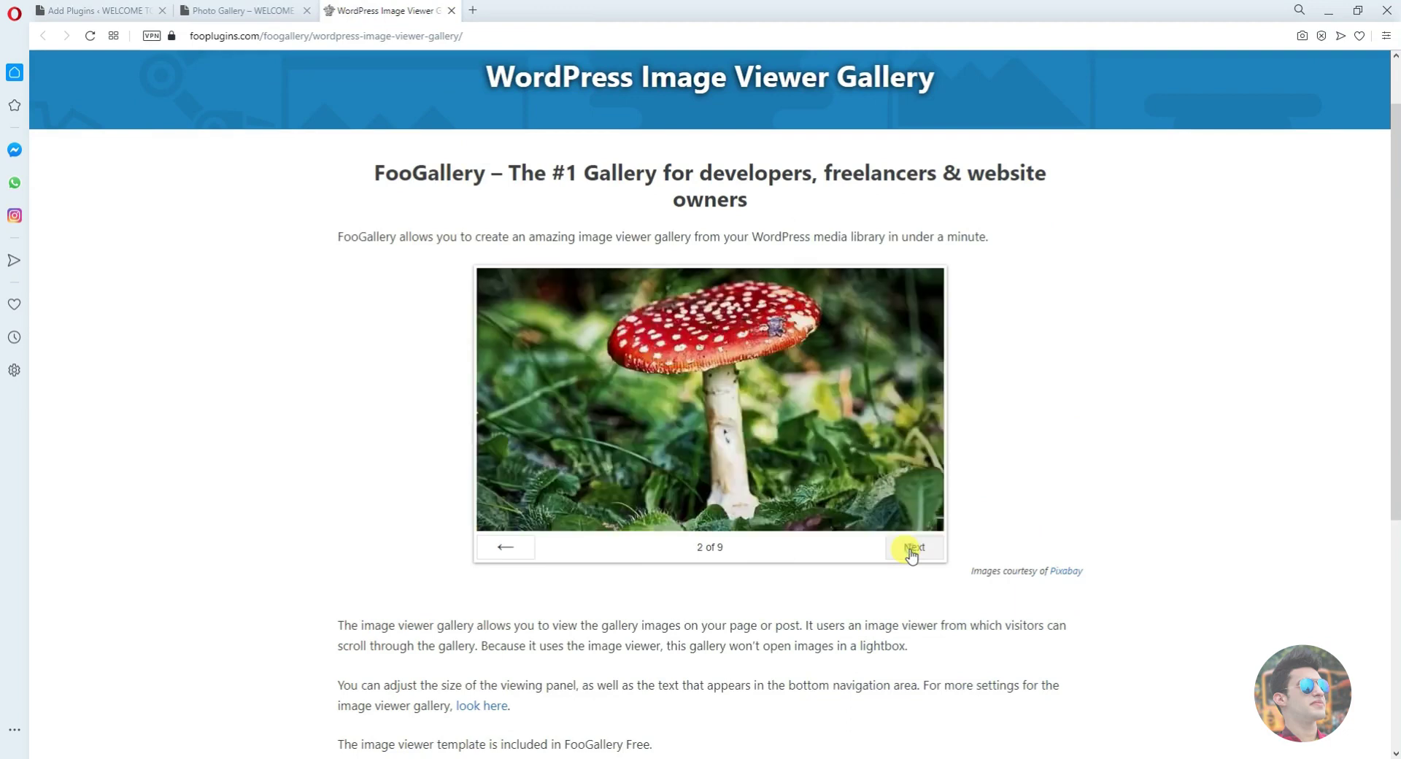
pyautogui.click(756, 552)
pyautogui.click(910, 552)
pyautogui.click(910, 553)
pyautogui.click(910, 553)
pyautogui.click(910, 553)
pyautogui.click(910, 555)
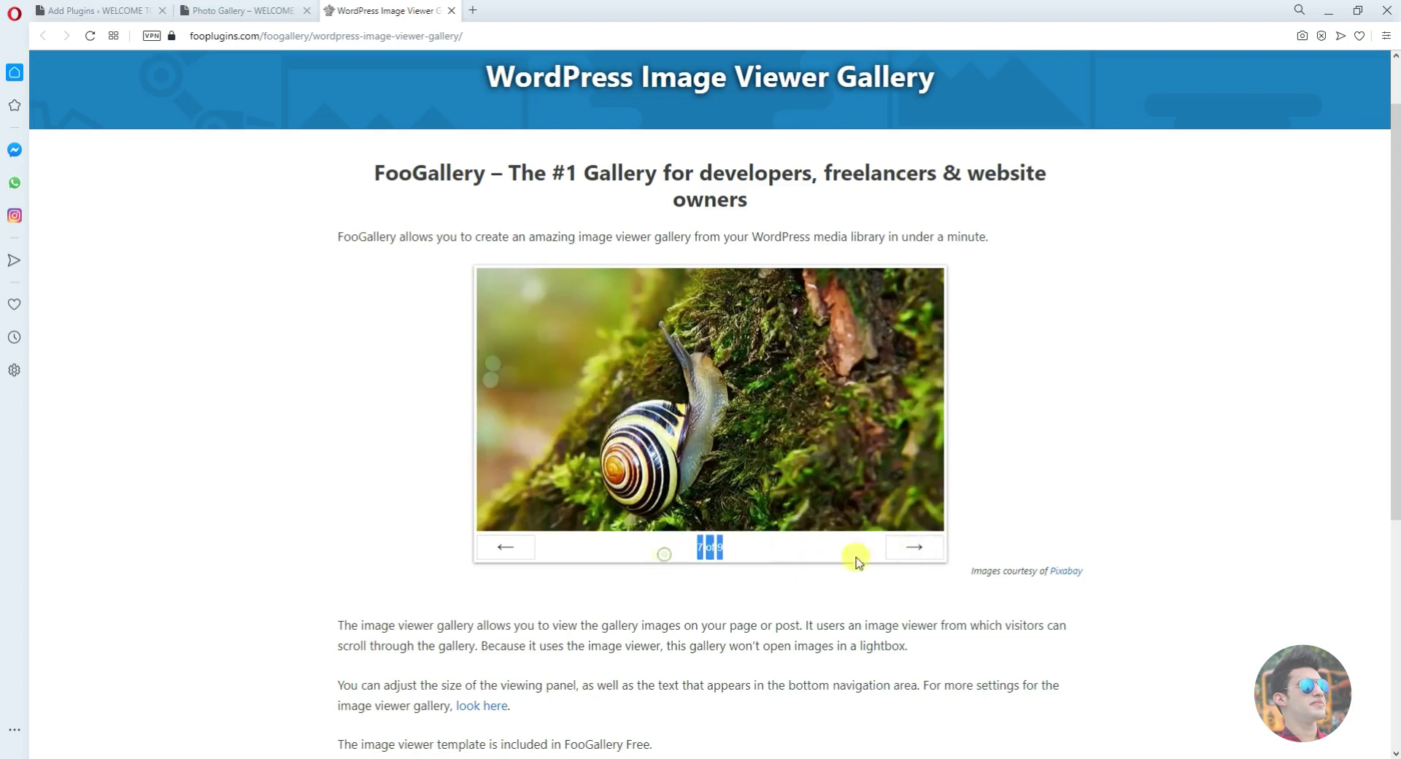
pyautogui.scroll(-5, 855, 562)
pyautogui.scroll(4, 897, 538)
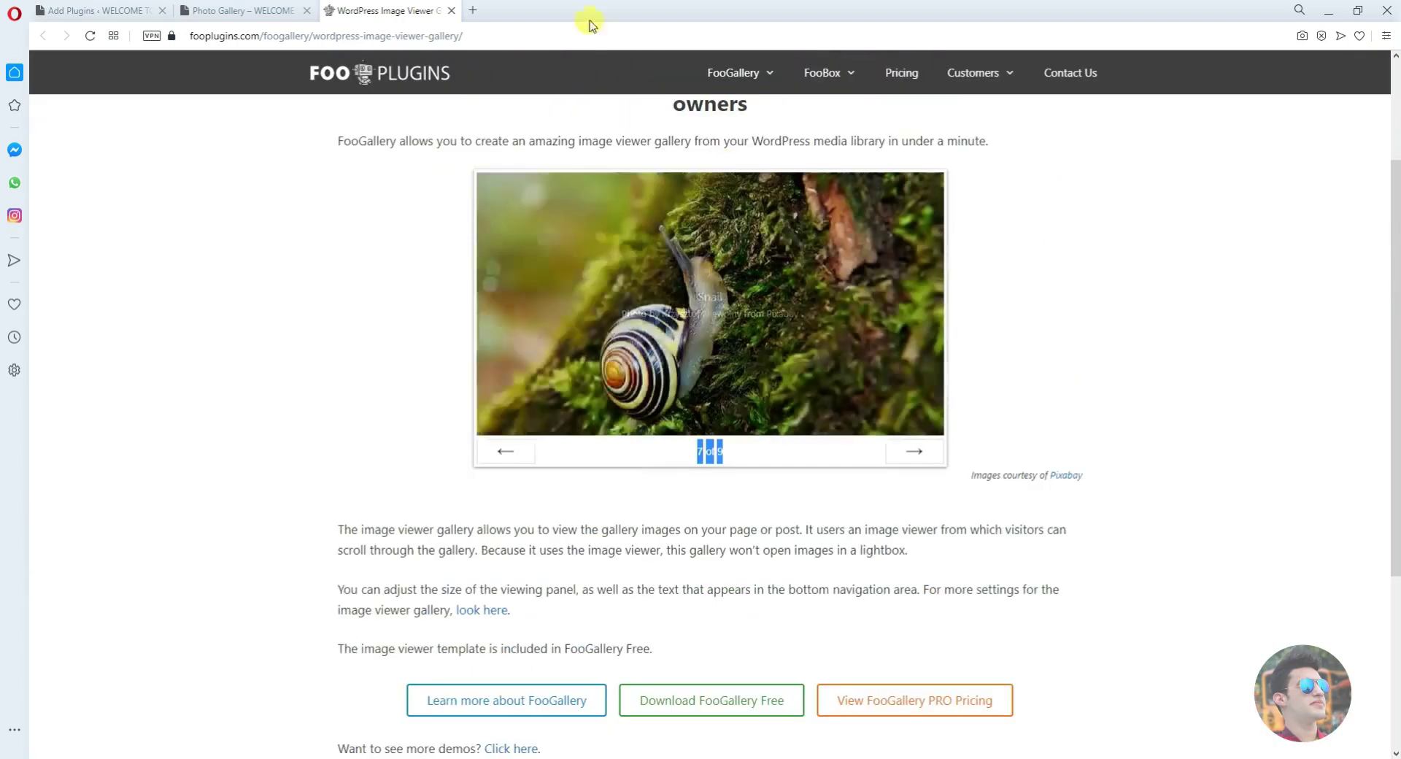
pyautogui.click(451, 10)
# Read the NextCode plugin's gallery styles and open its Tiles, Justified, Carousel and Slider demos in separate browser tabs
pyautogui.click(141, 6)
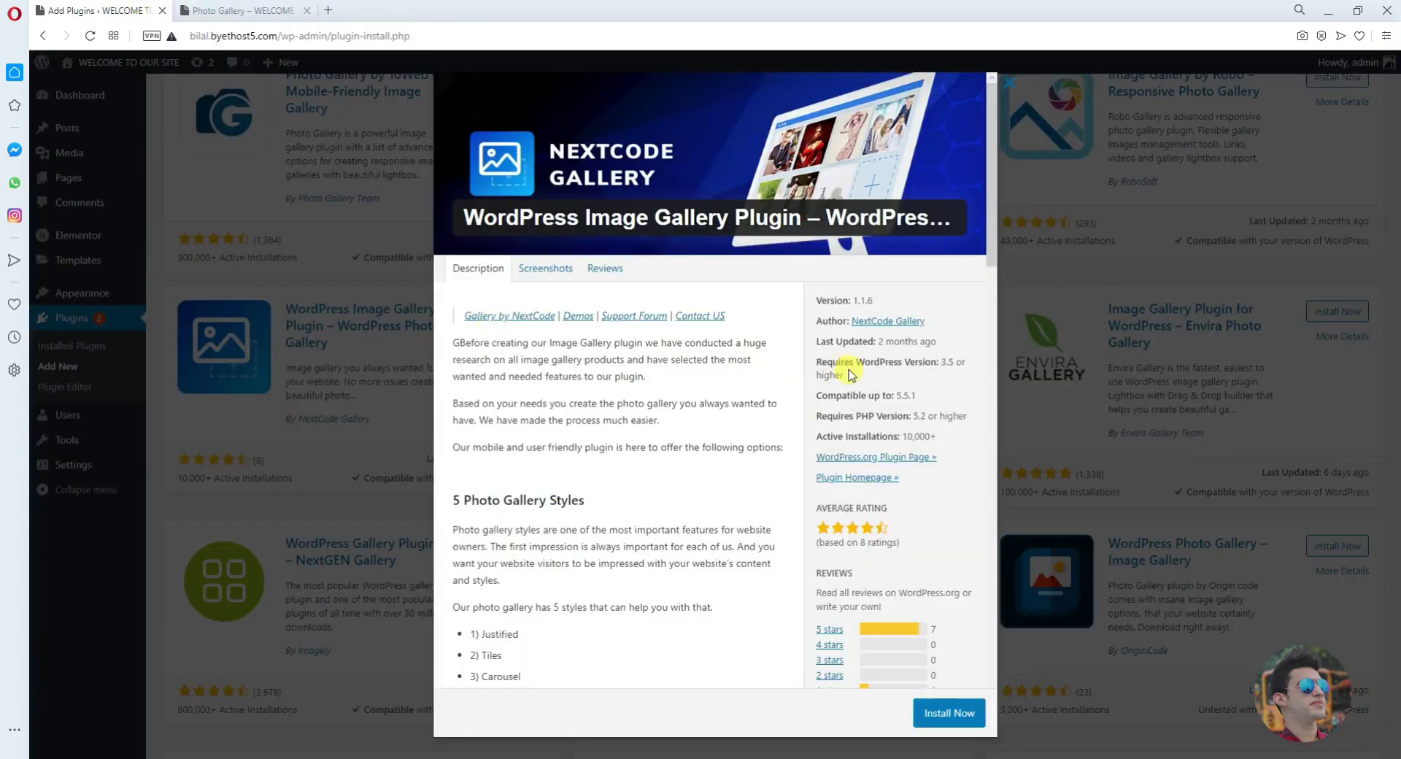
pyautogui.scroll(-4, 640, 524)
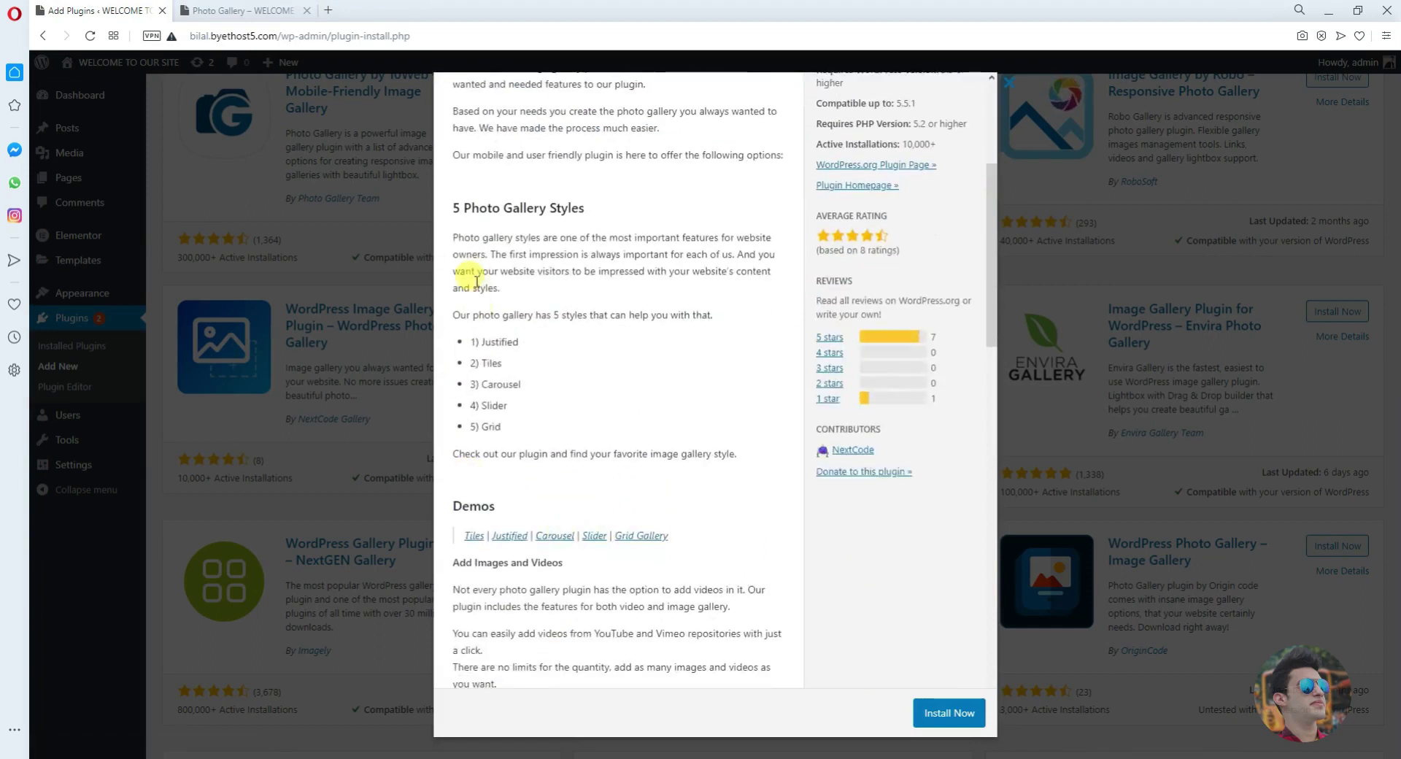
pyautogui.scroll(-2, 533, 368)
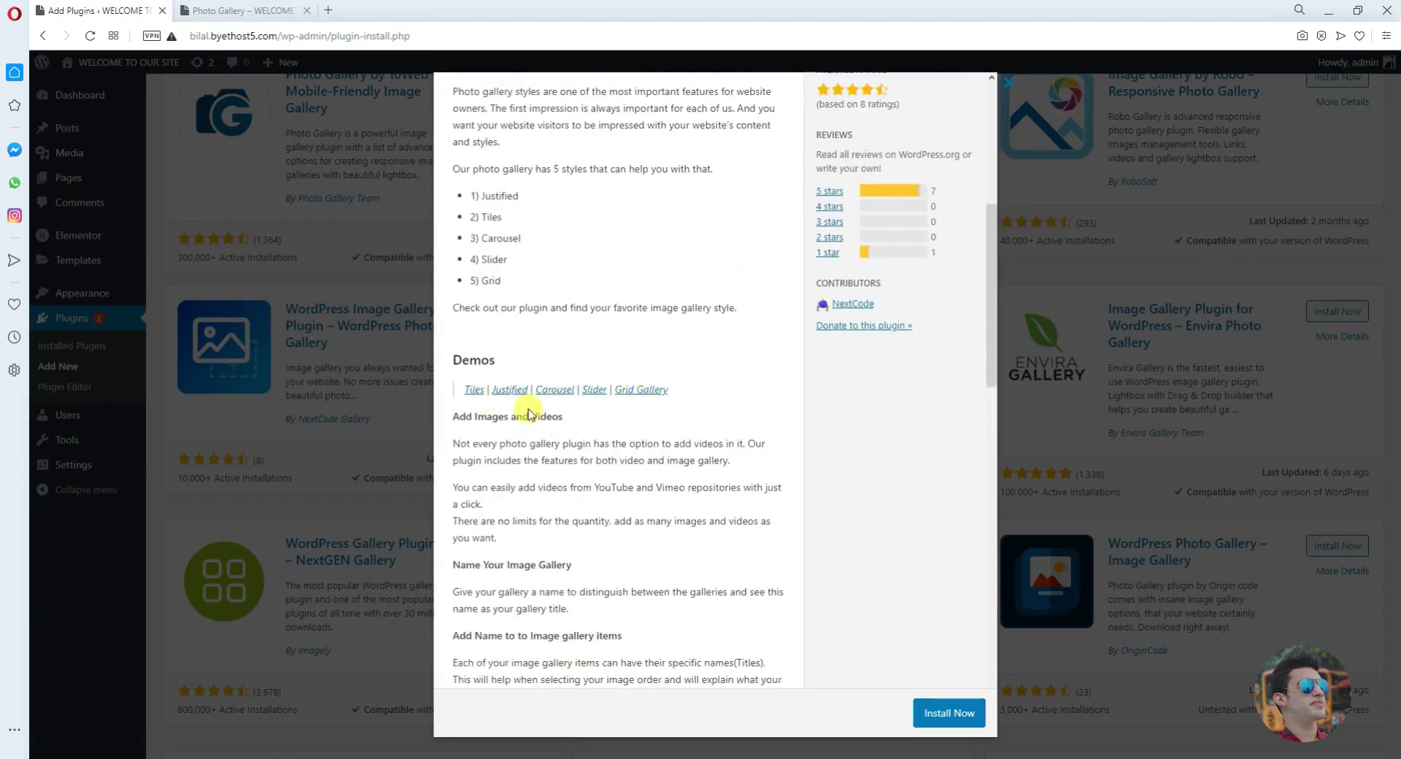
pyautogui.rightClick(473, 392)
pyautogui.click(509, 398)
pyautogui.rightClick(517, 392)
pyautogui.click(544, 401)
pyautogui.rightClick(568, 391)
pyautogui.click(584, 400)
pyautogui.rightClick(592, 391)
pyautogui.click(609, 400)
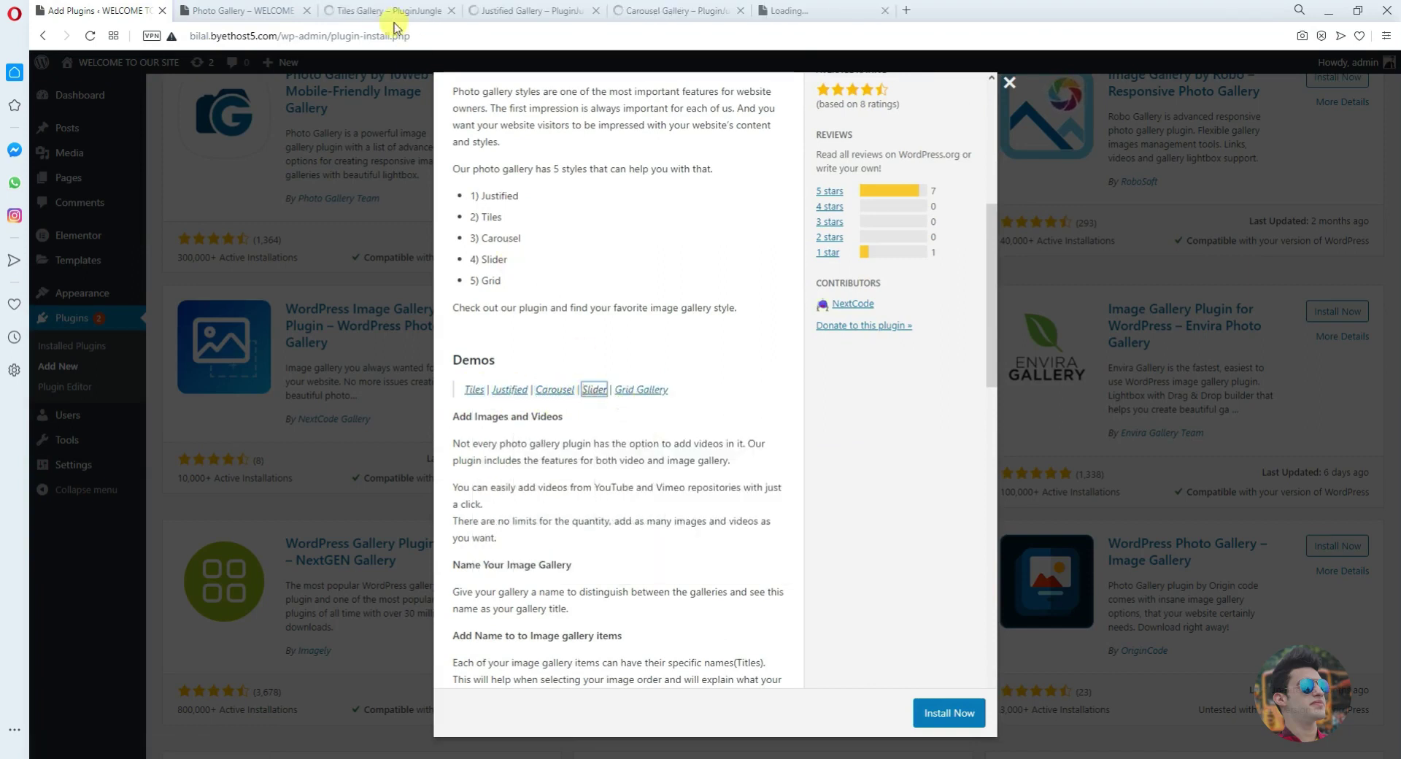
# Examine the image layout in NextCode's Justified Gallery demo
pyautogui.click(526, 11)
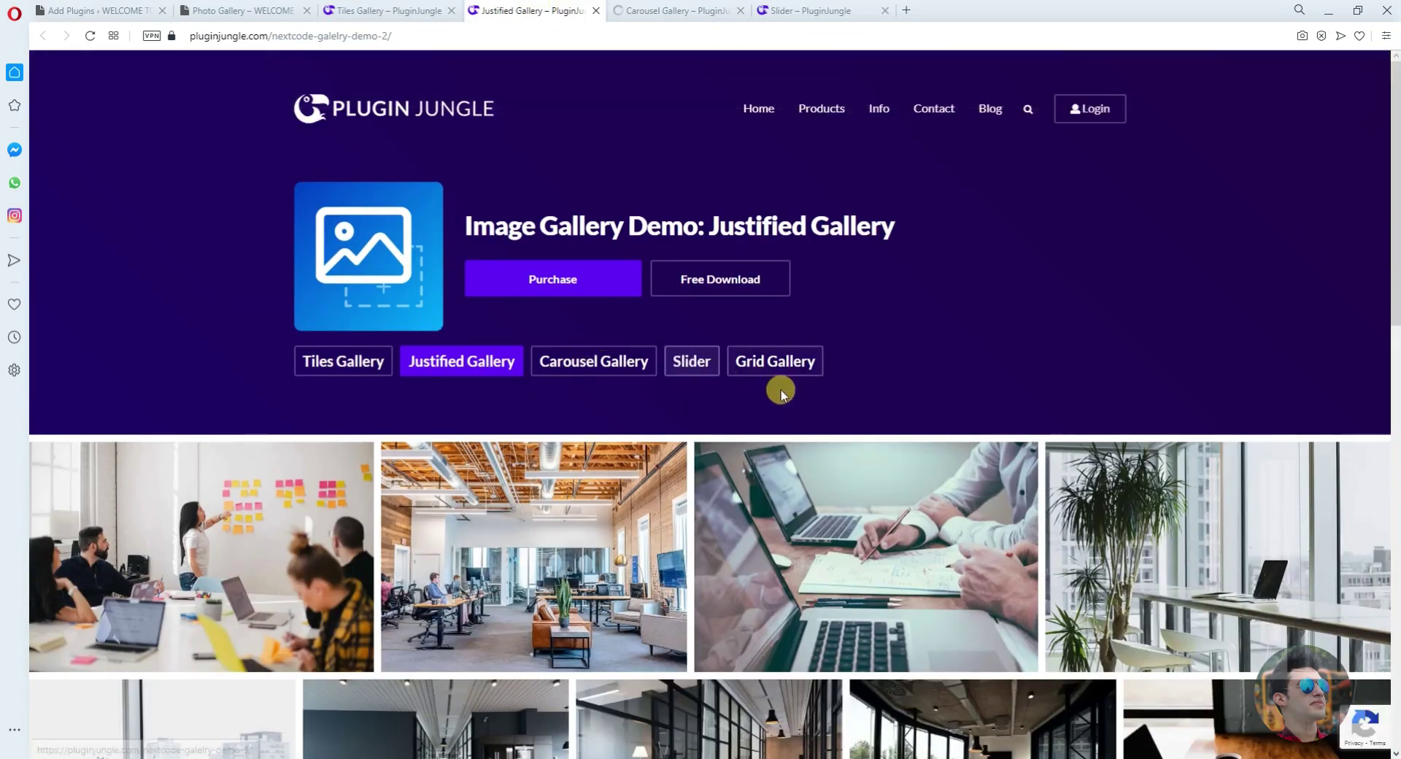
pyautogui.scroll(-5, 440, 335)
pyautogui.scroll(-5, 452, 321)
pyautogui.scroll(10, 803, 365)
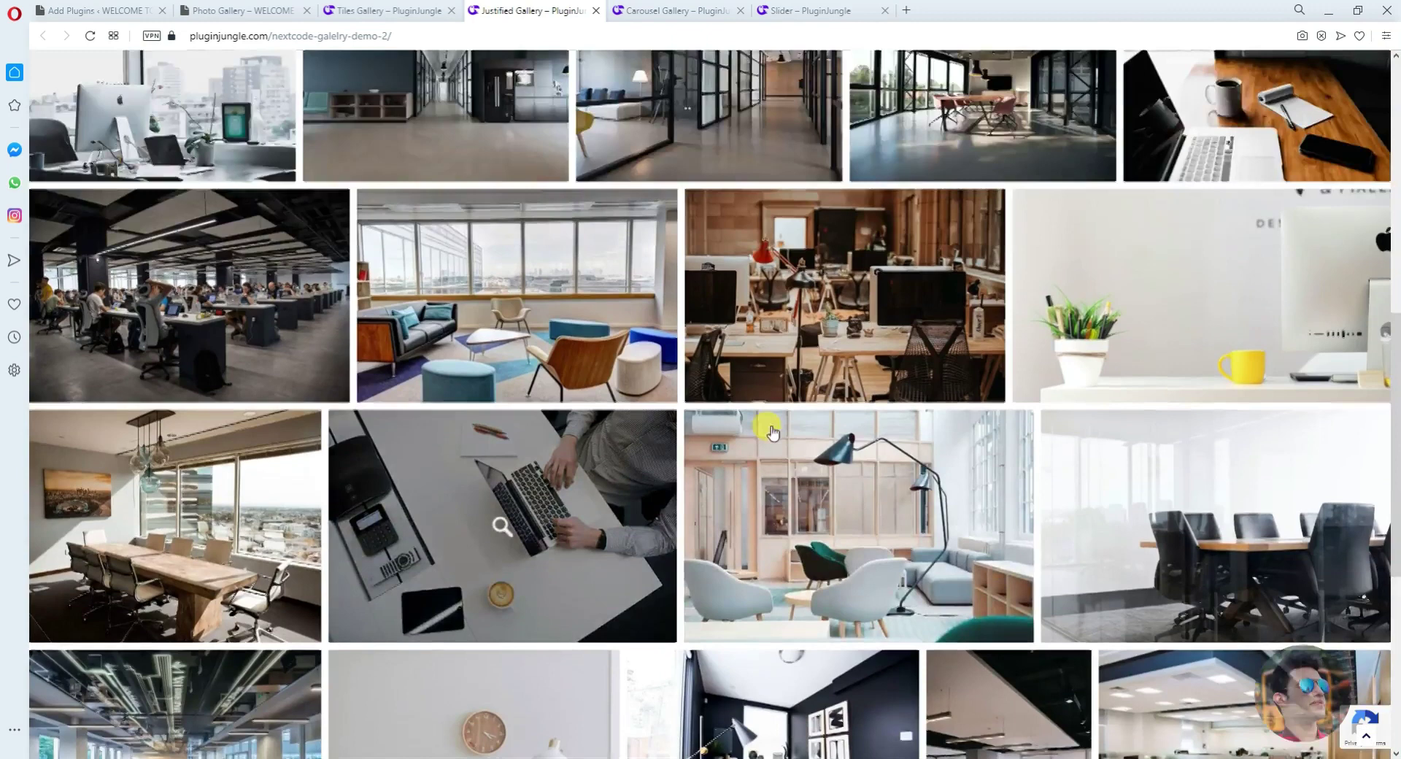
pyautogui.scroll(-2, 969, 547)
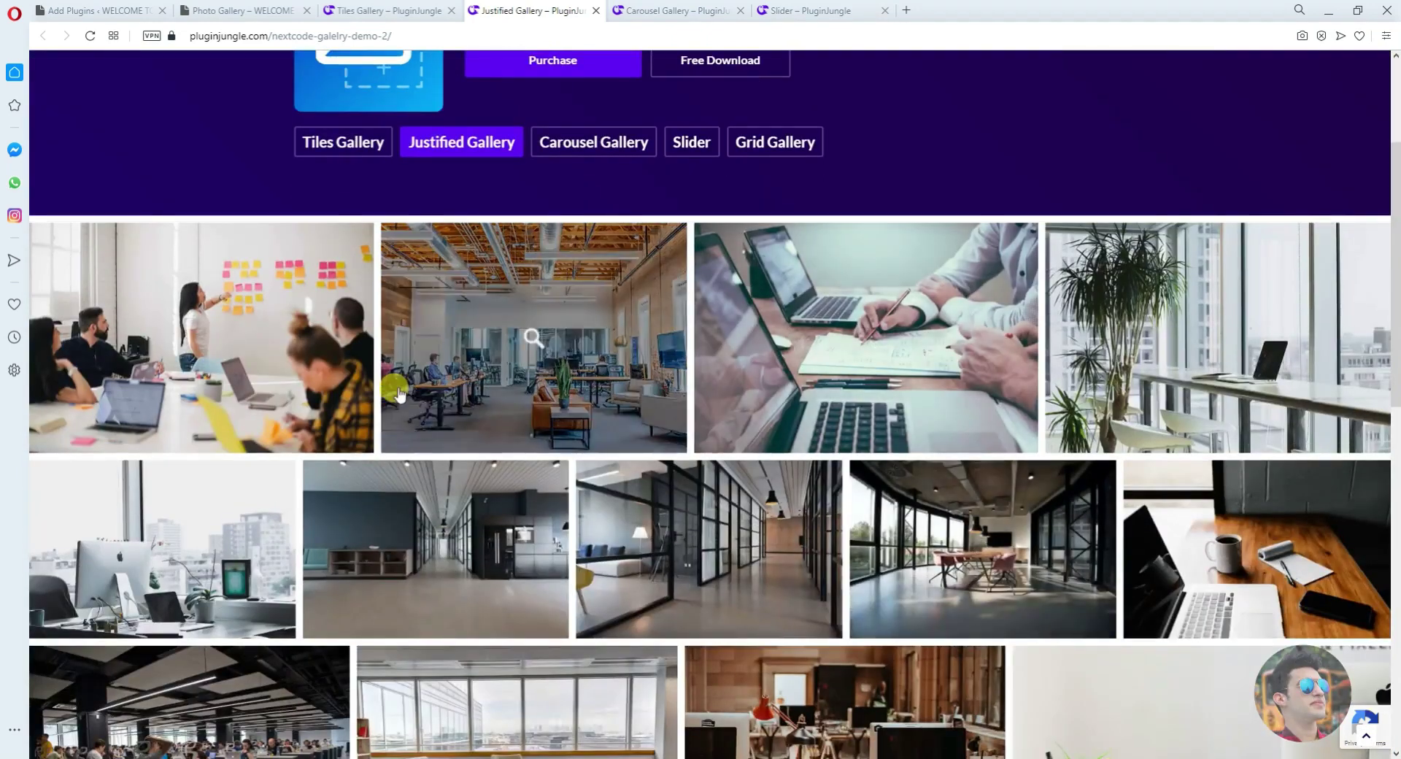
# Examine NextCode's Carousel Gallery and Slider demos, closing each one after viewing it
pyautogui.click(653, 7)
pyautogui.scroll(-4, 741, 366)
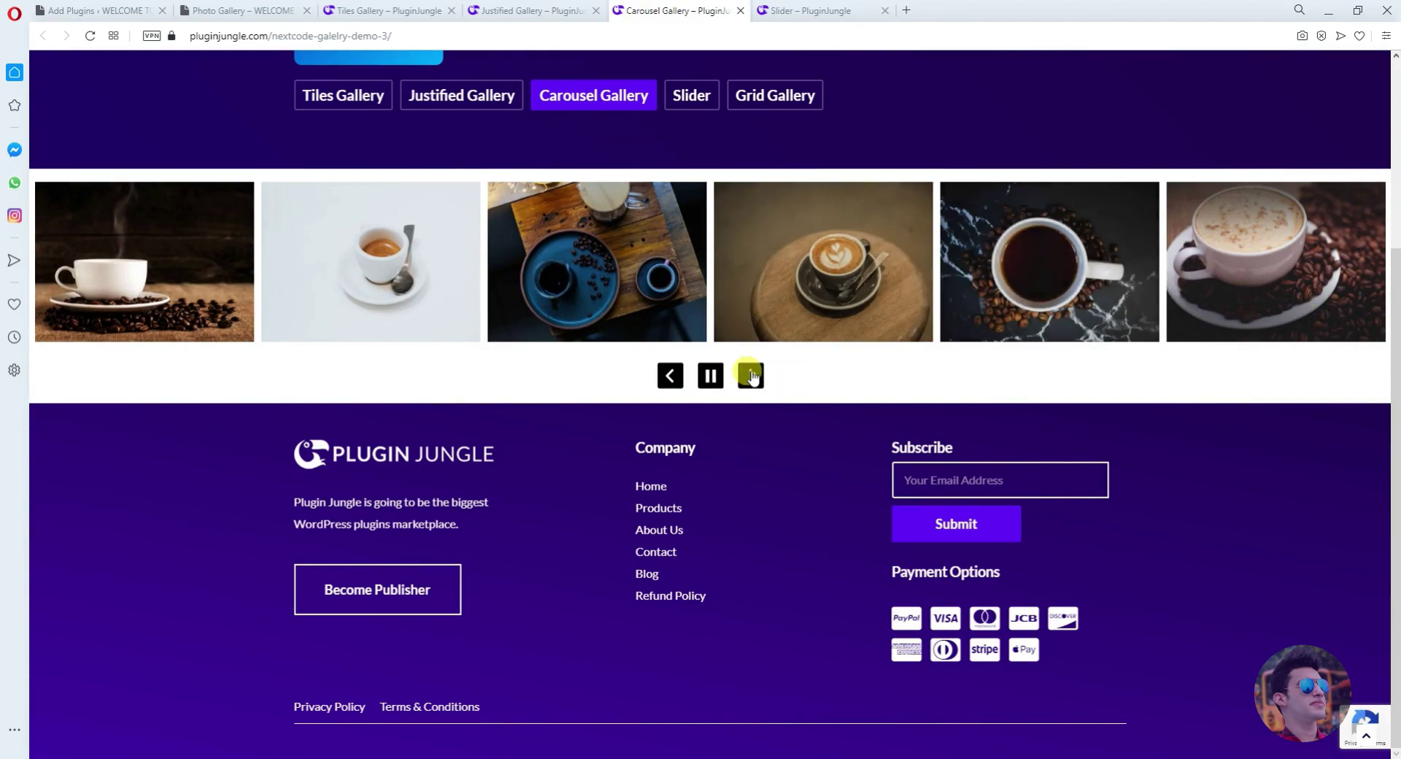
pyautogui.click(741, 10)
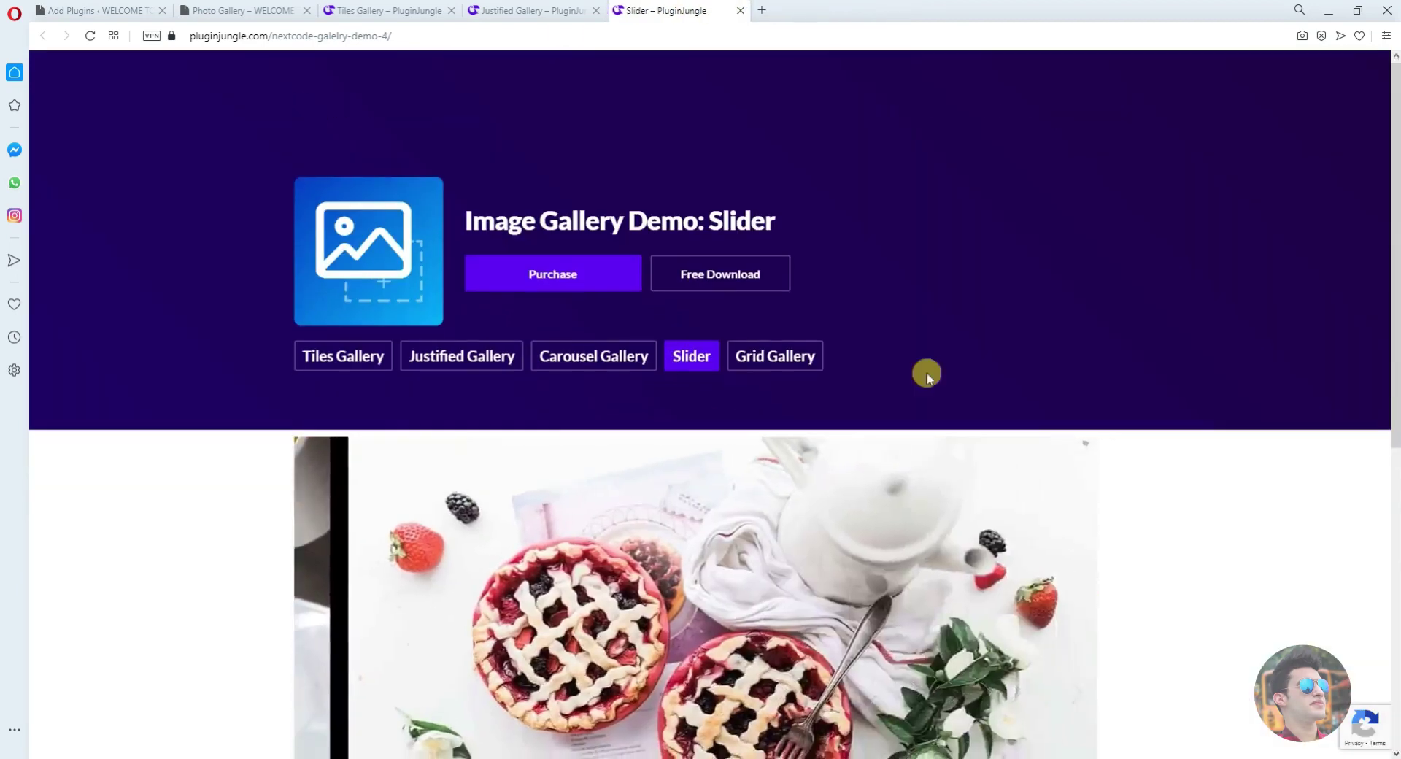
pyautogui.scroll(-3, 1141, 437)
pyautogui.scroll(-2, 1141, 438)
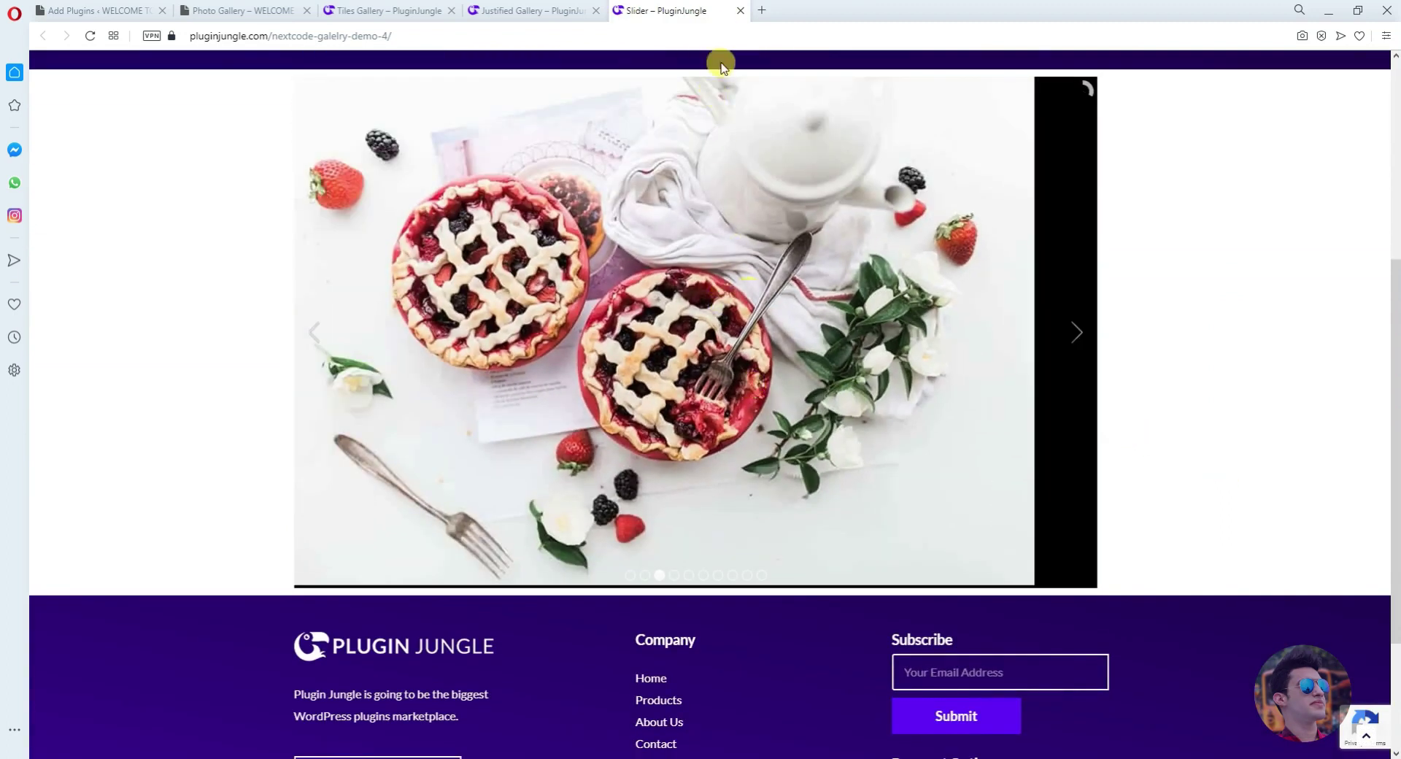
pyautogui.click(740, 10)
# Close the Justified Gallery demo and the NextCode plugin's details to return to the plugin search results
pyautogui.scroll(3, 605, 364)
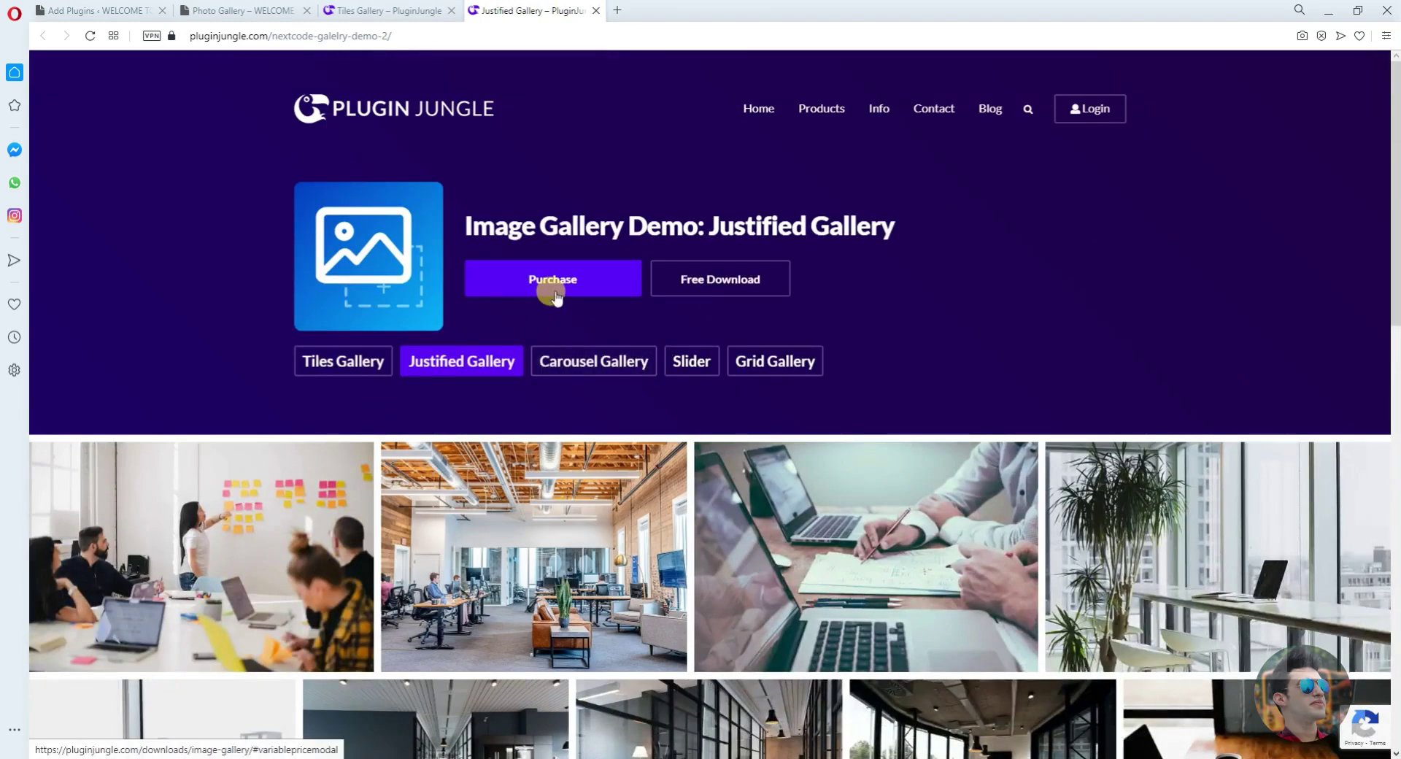
pyautogui.click(597, 10)
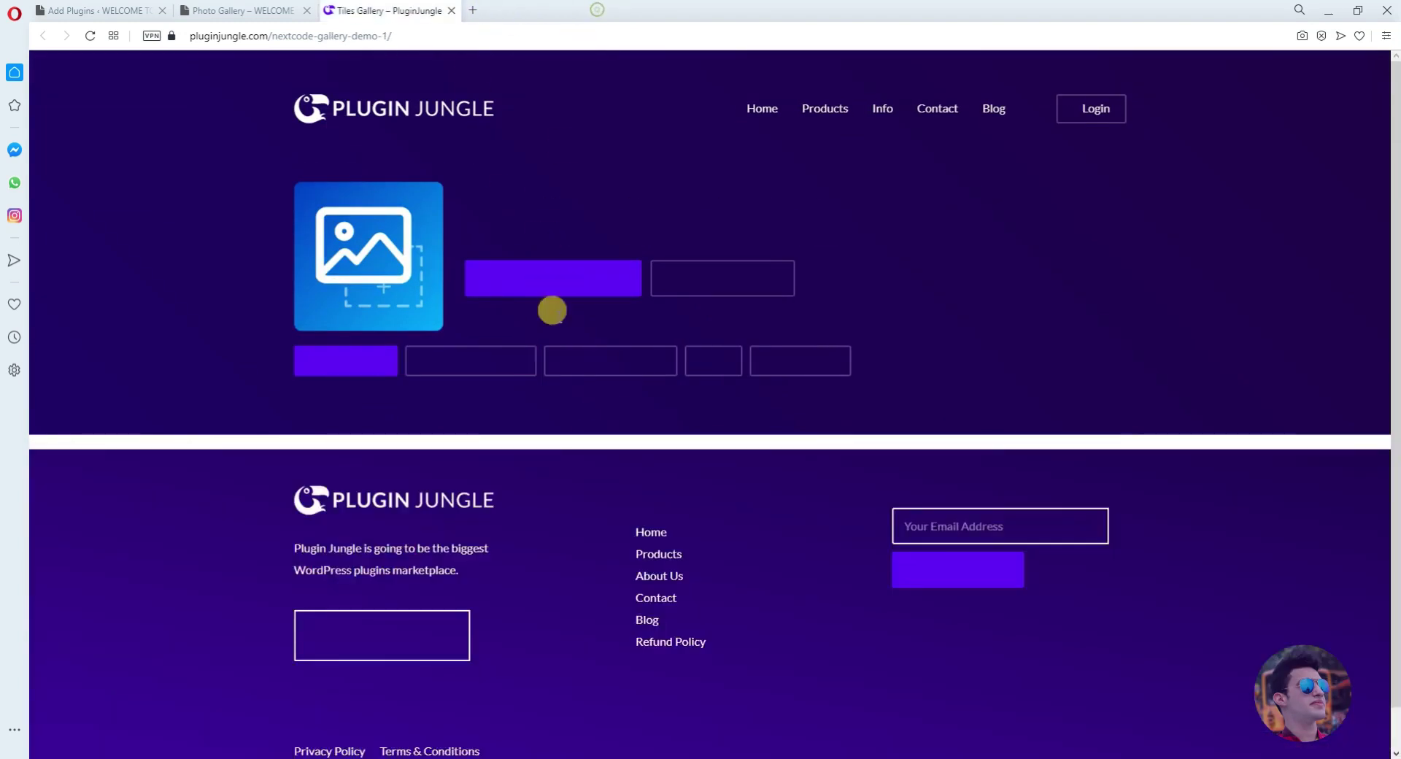
pyautogui.click(277, 10)
pyautogui.click(131, 11)
pyautogui.scroll(5, 850, 125)
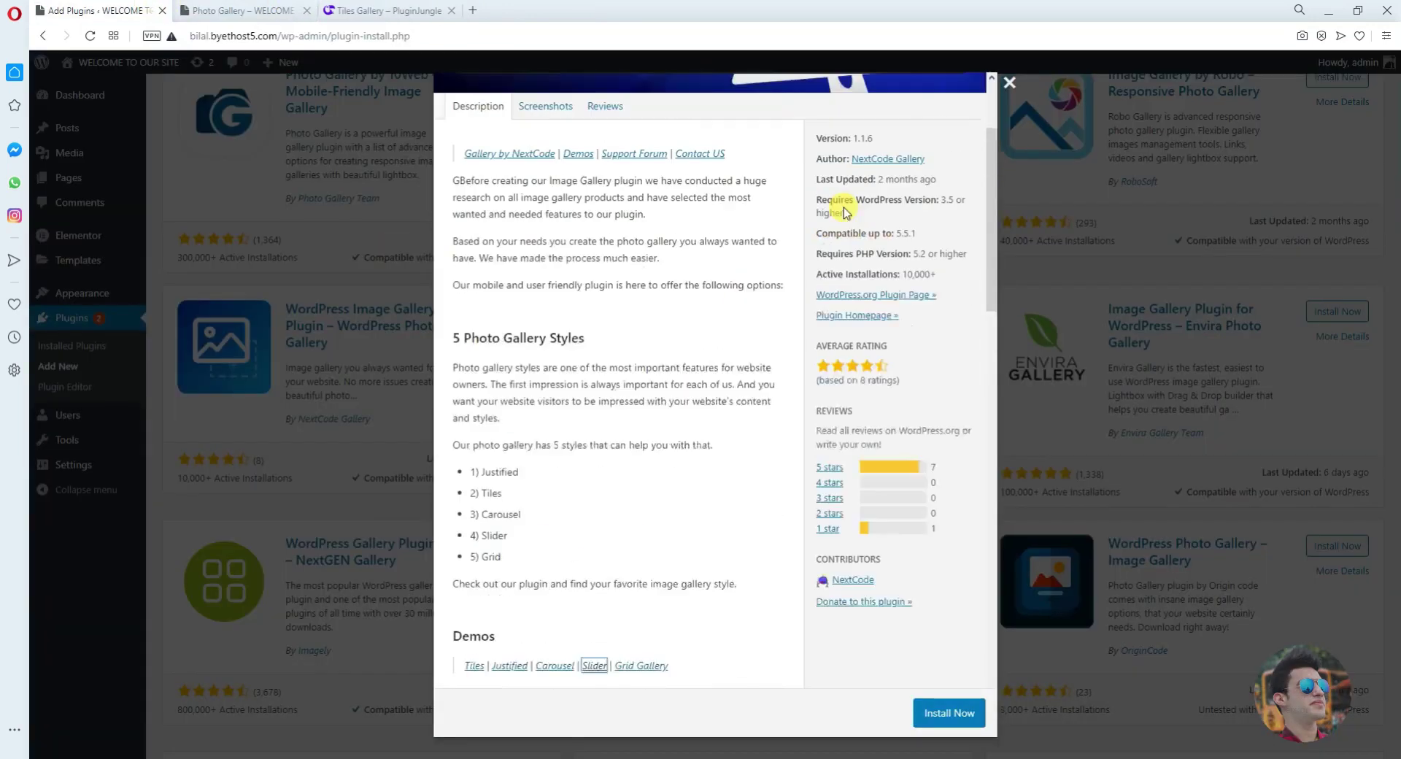
pyautogui.click(1007, 82)
# Look over the listed photo gallery plugins and search the plugin directory for "unite gallery" instead
pyautogui.scroll(-7, 1098, 467)
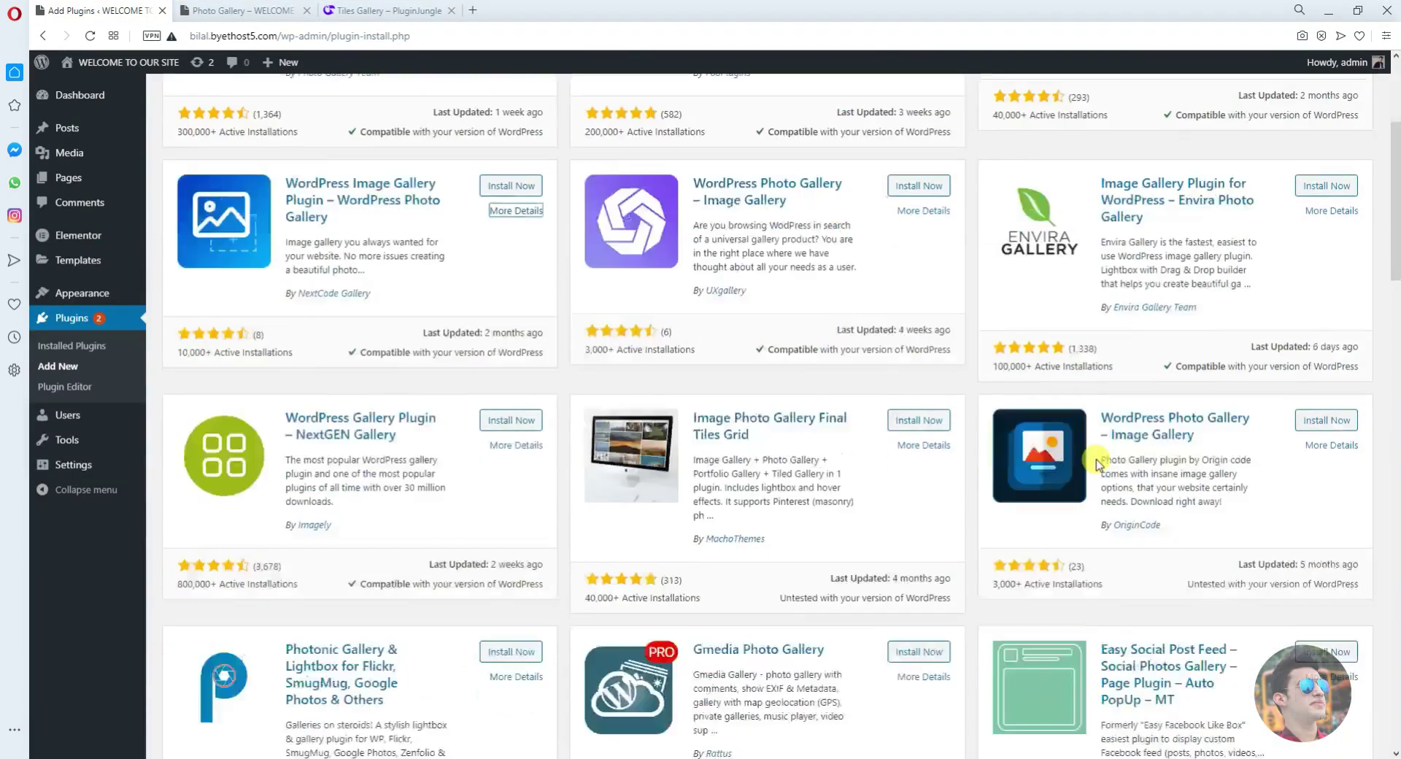
pyautogui.scroll(7, 1105, 459)
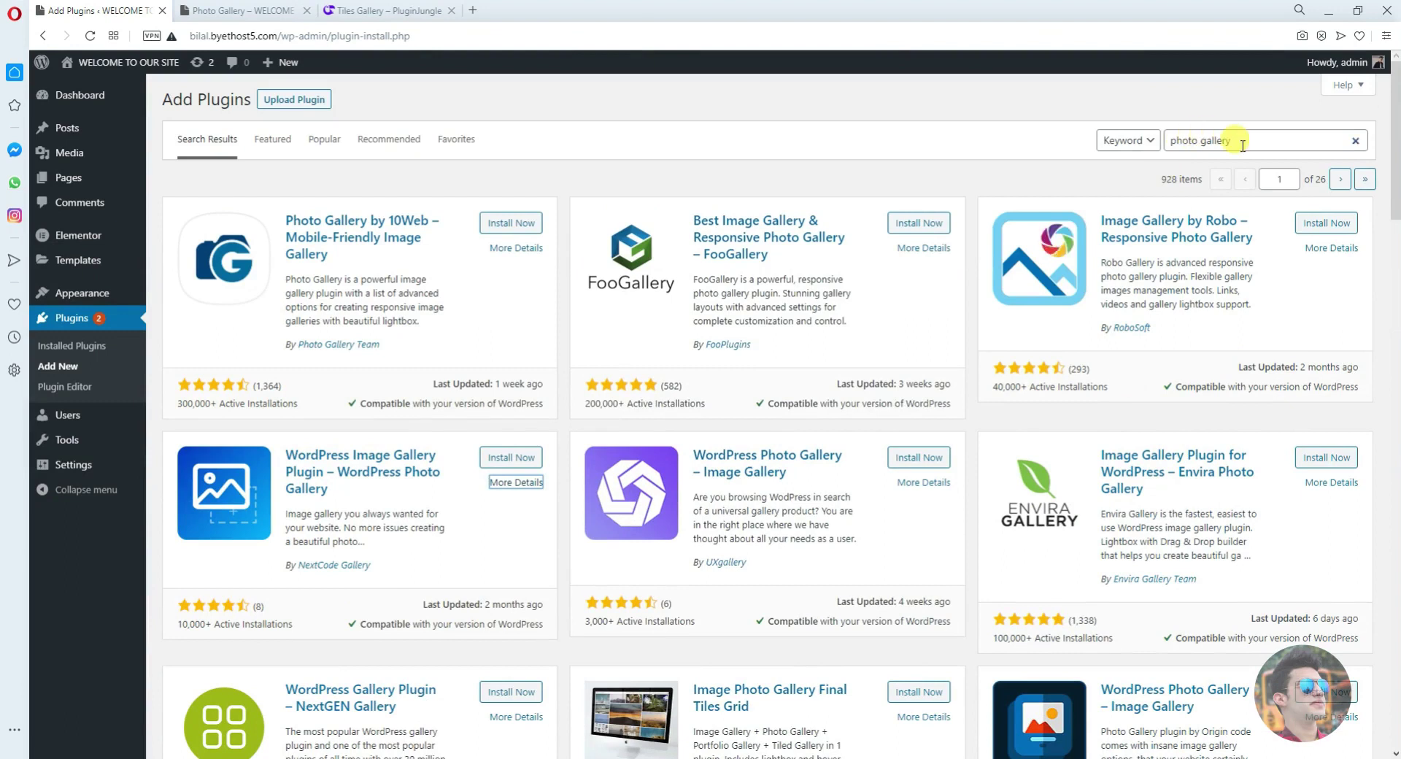
pyautogui.moveTo(1239, 140); pyautogui.dragTo(1010, 164)
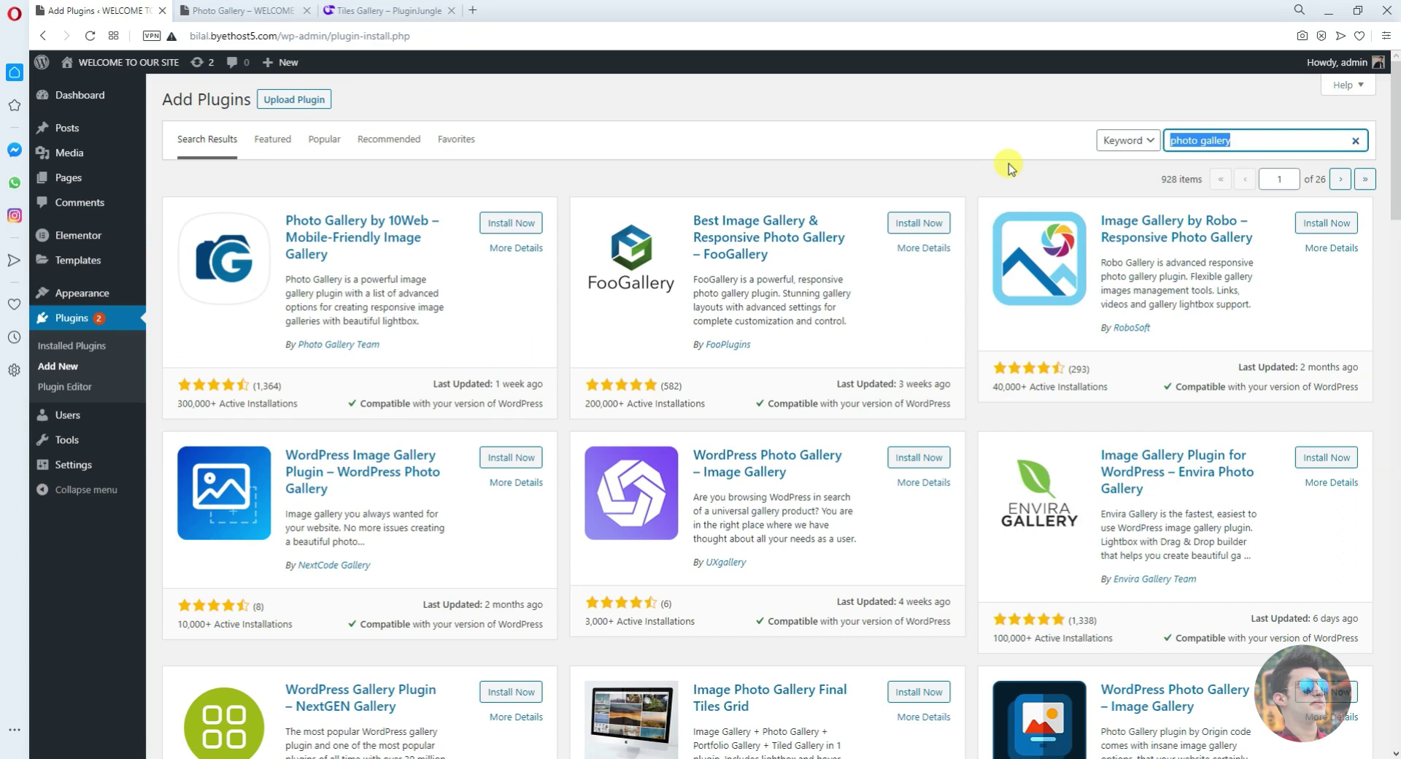
pyautogui.press('BackSpace')
pyautogui.write('unite')
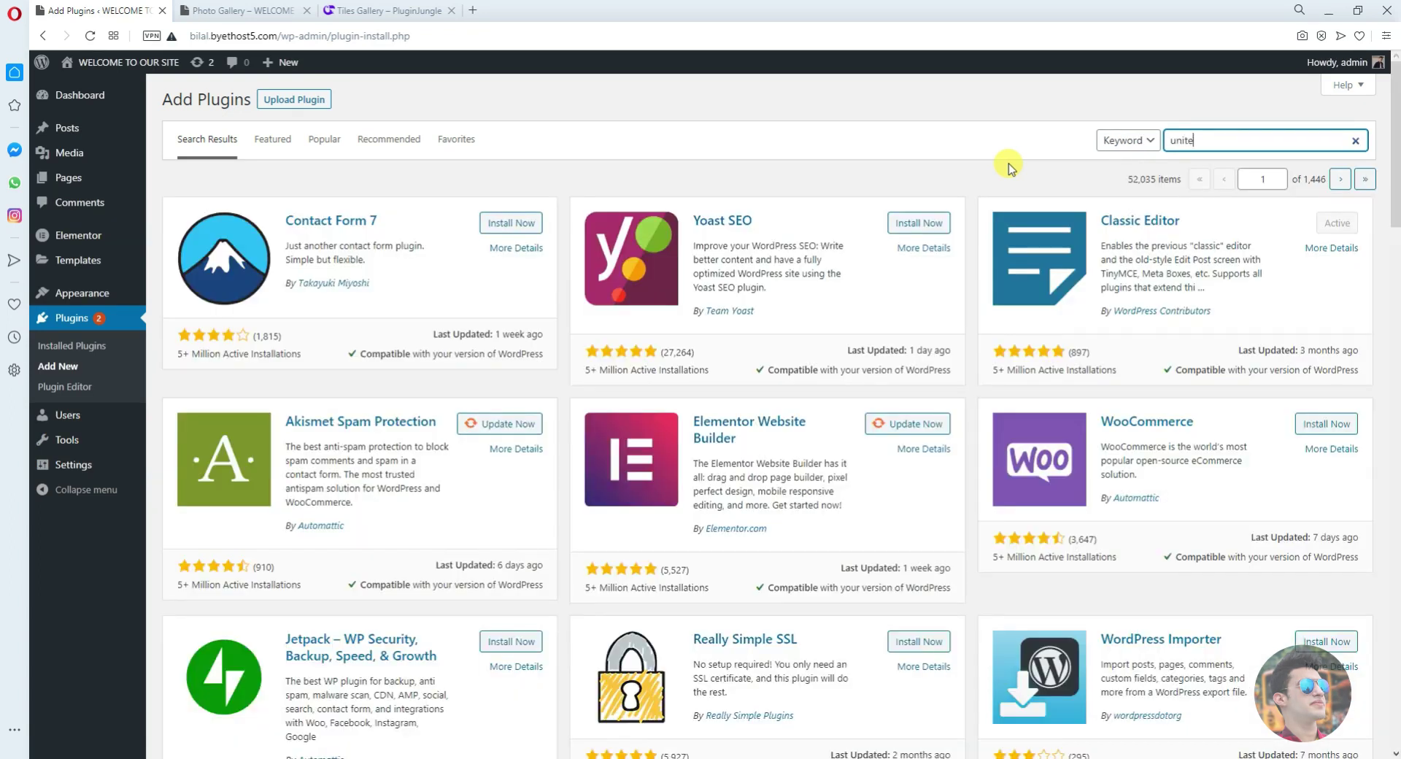
pyautogui.write(' gallery')
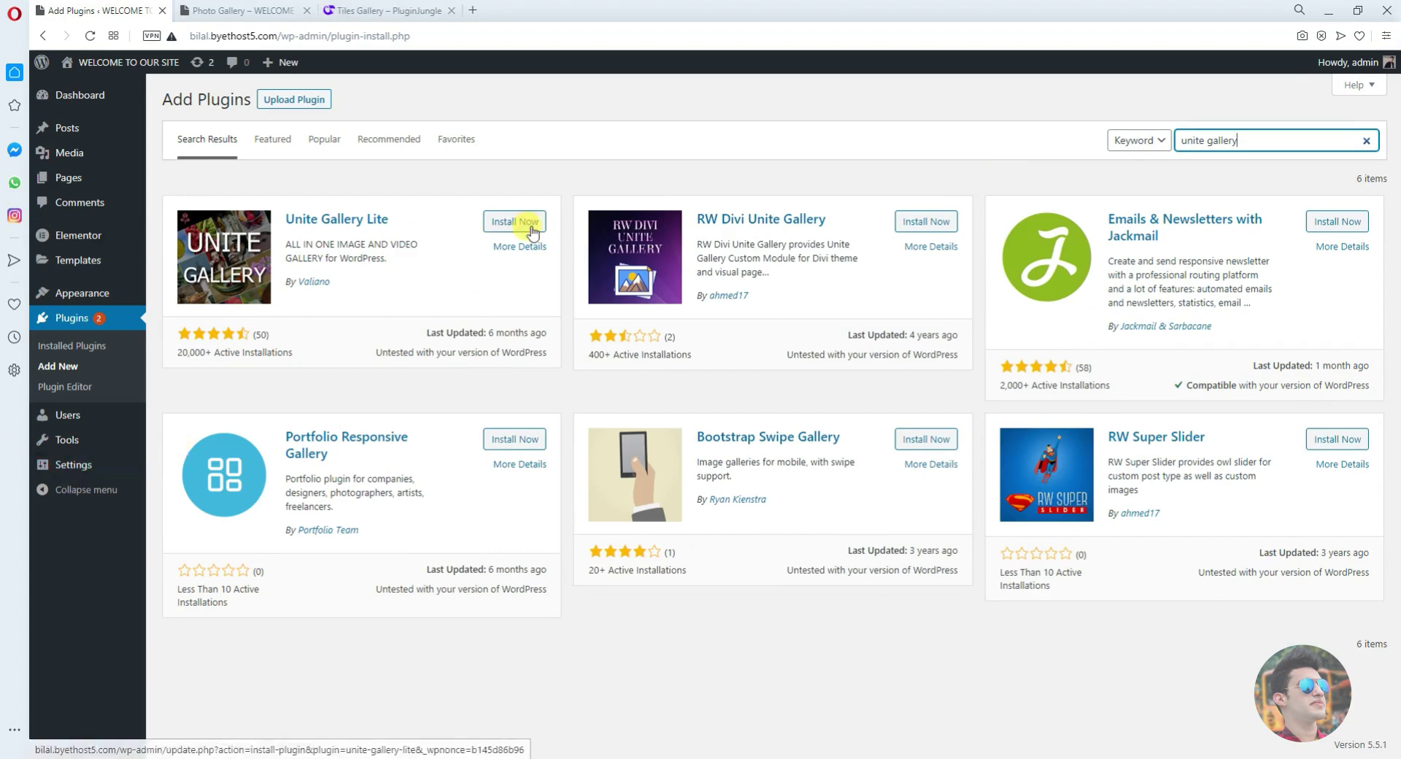